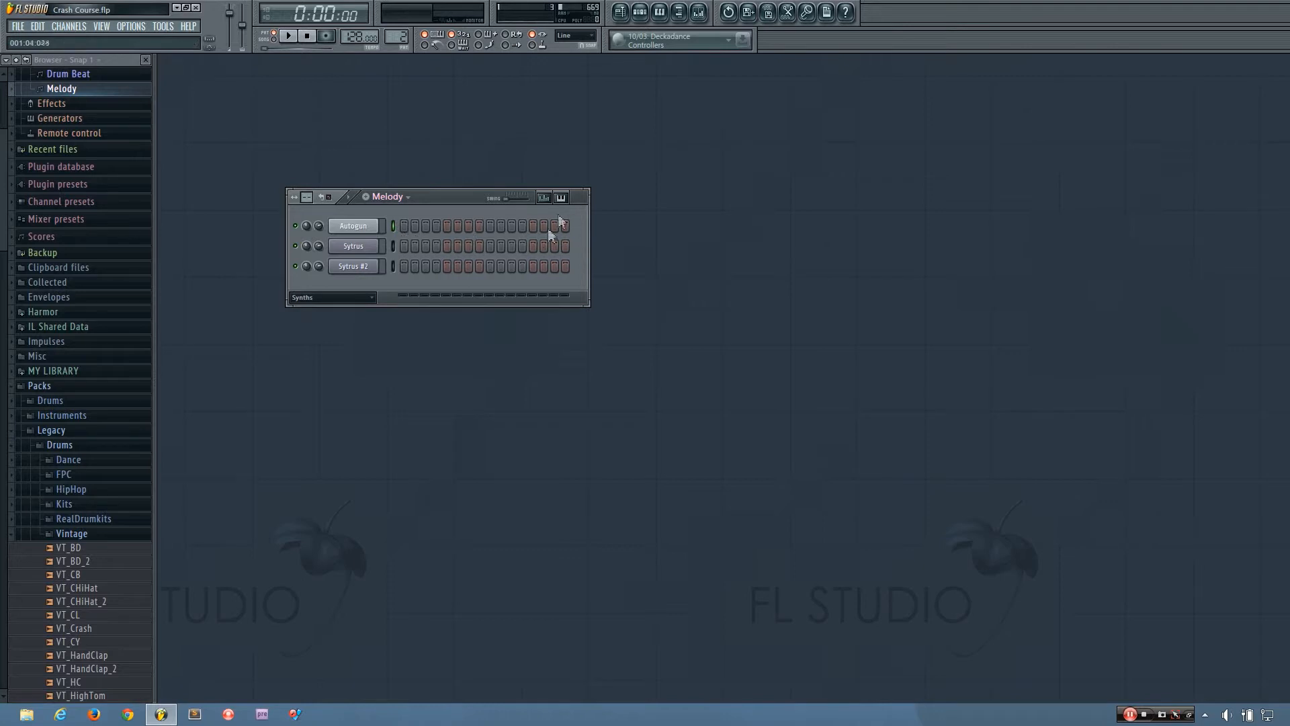
pyautogui.click(563, 201)
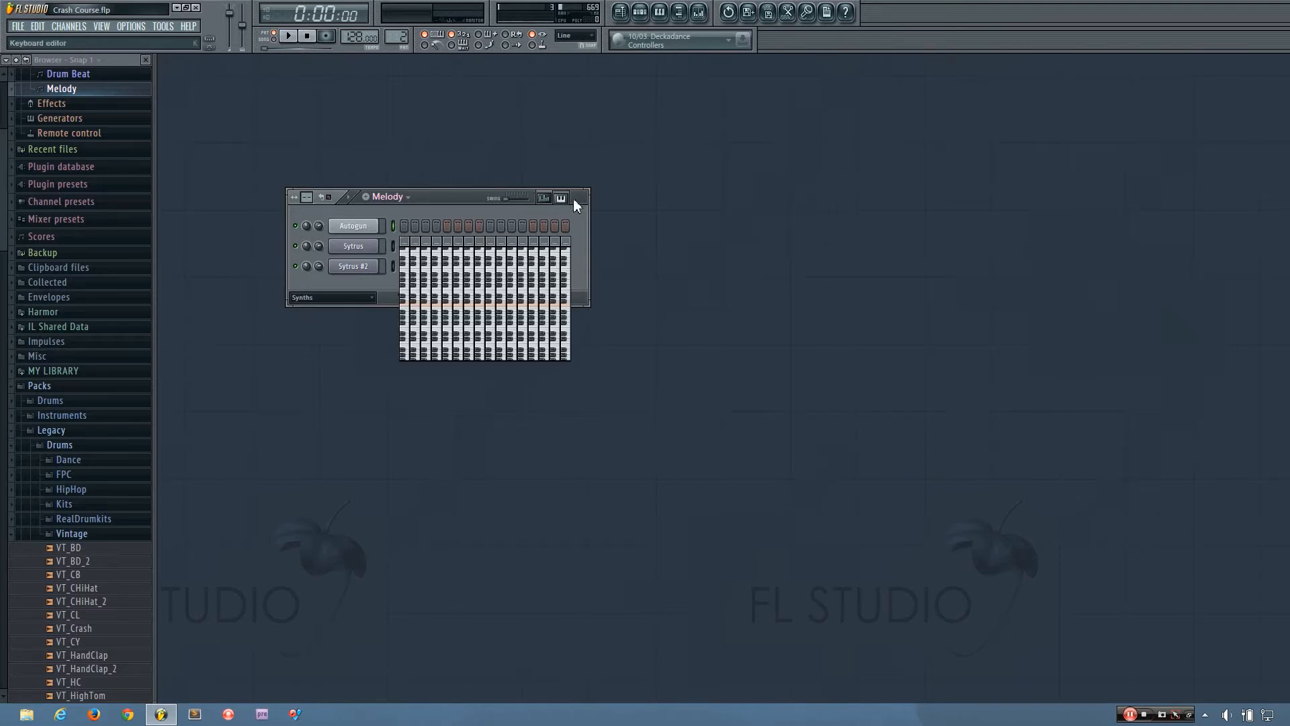
pyautogui.click(565, 200)
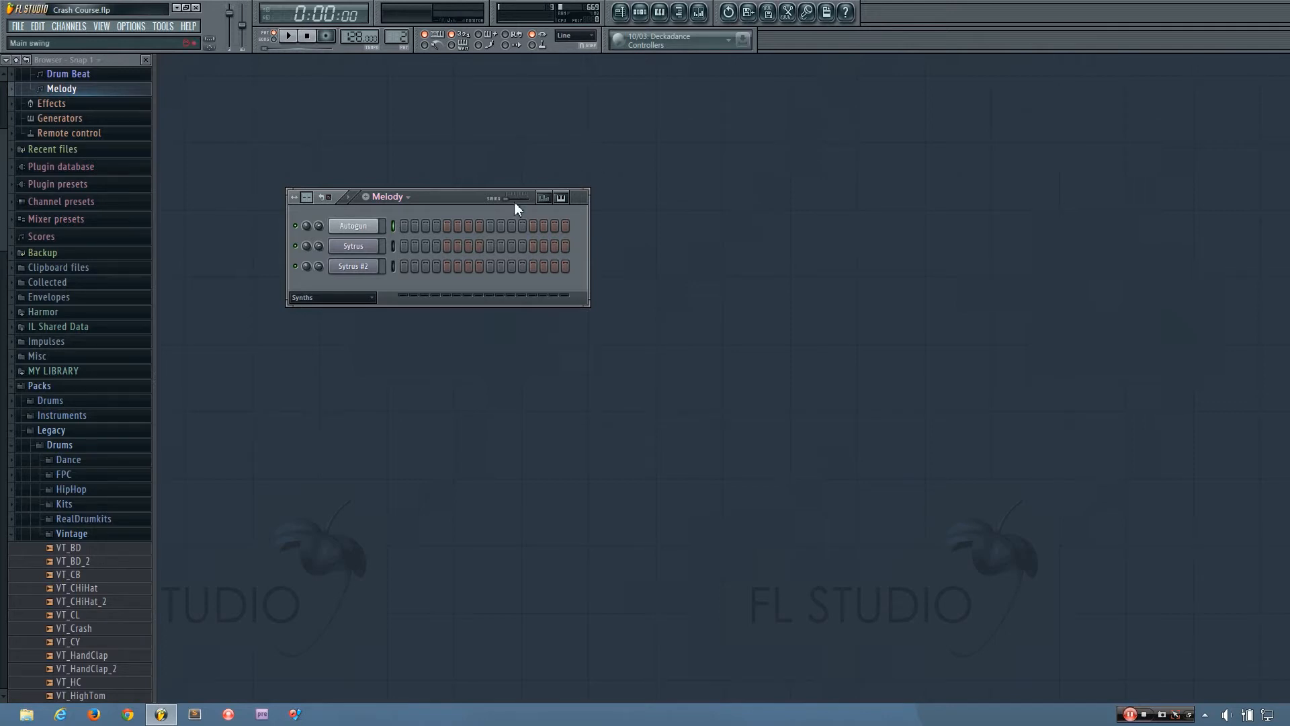
pyautogui.moveTo(462, 196); pyautogui.dragTo(469, 217)
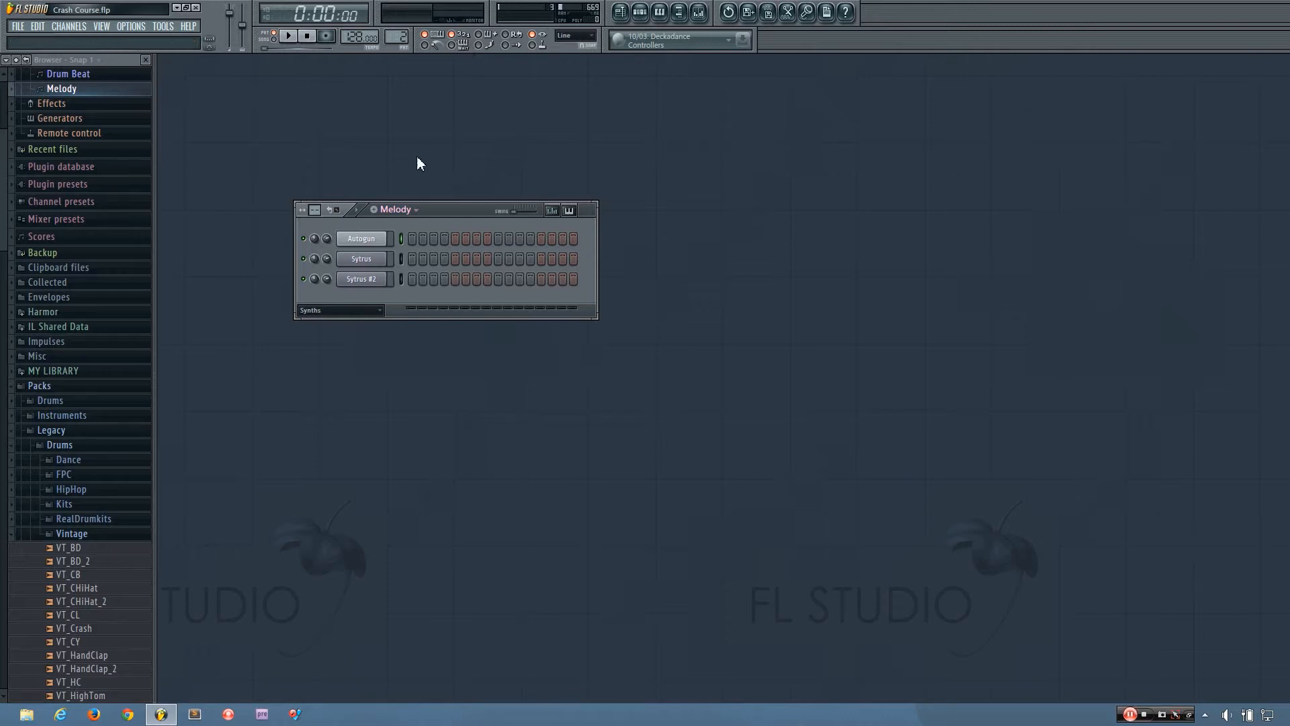
# Open the Autogun synth, close its channel settings, and place the plugin window beside the step sequencer
pyautogui.click(372, 238)
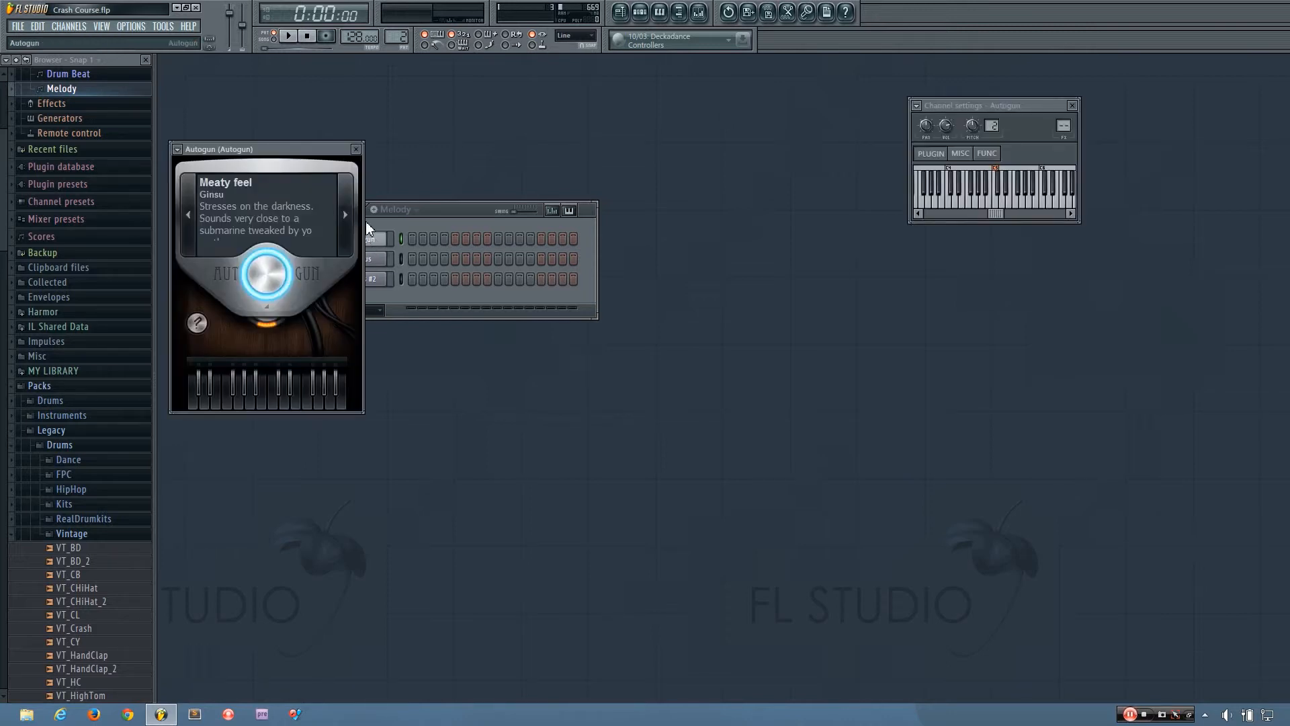
pyautogui.click(1072, 105)
pyautogui.moveTo(223, 148); pyautogui.dragTo(700, 275)
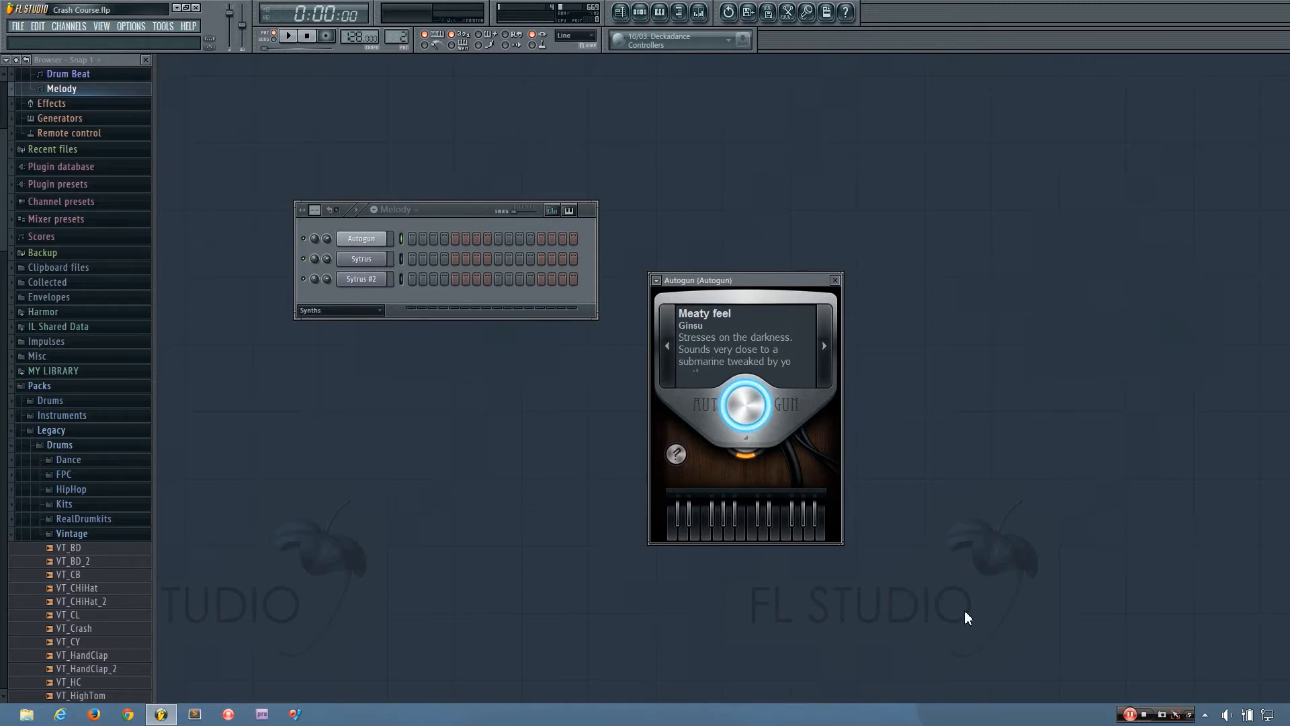
# Audition the Autogun sound by playing a run of different notes
pyautogui.click(752, 531)
pyautogui.press('z')
pyautogui.press('q')
pyautogui.press('w')
pyautogui.press('e')
pyautogui.press('r')
pyautogui.press('t')
pyautogui.press('s')
pyautogui.press('d')
# Switch to the Drum Beat pattern and listen to its playback with and without the metronome
pyautogui.scroll(-1, 393, 38)
pyautogui.press('space')
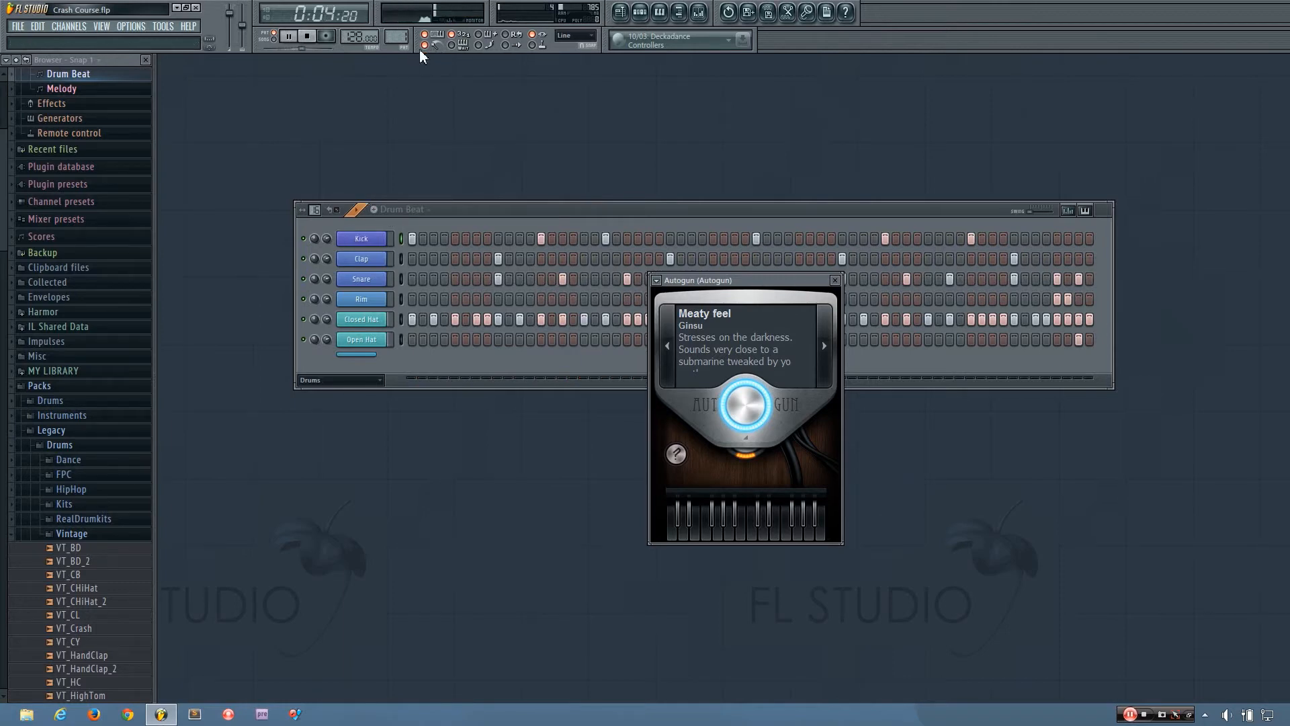
pyautogui.press('space')
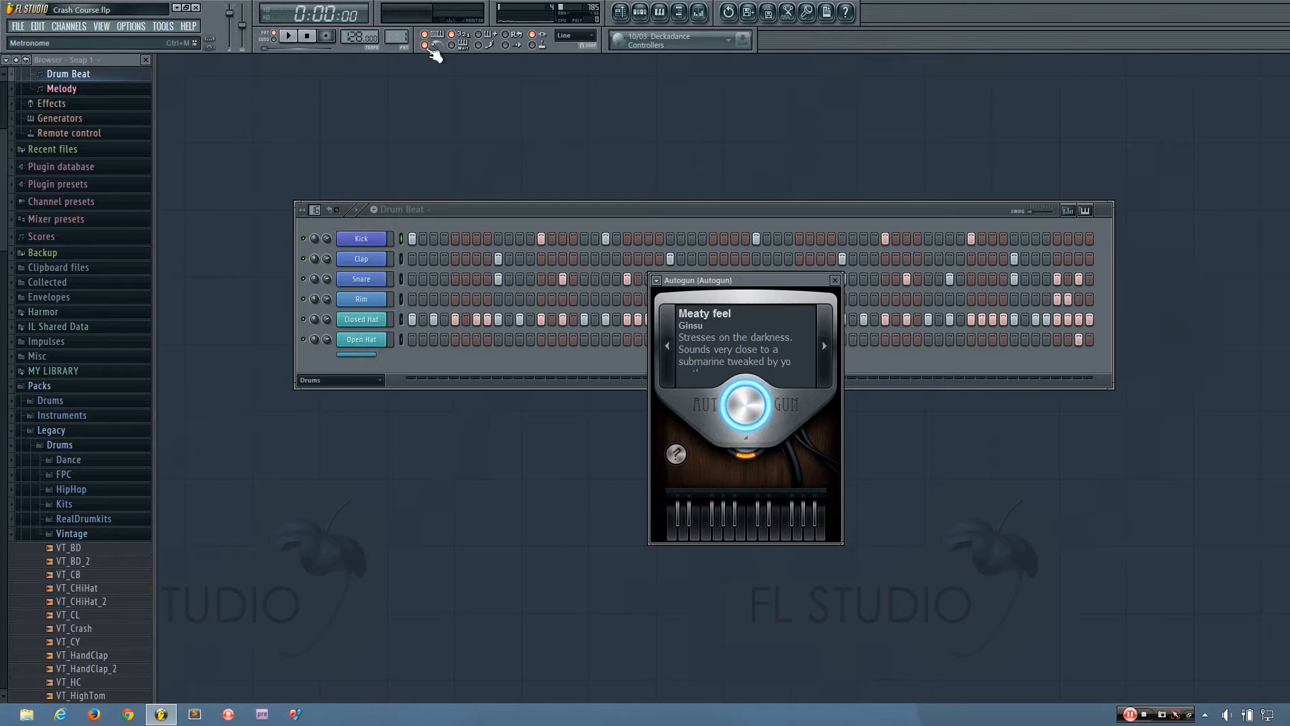
pyautogui.press('space')
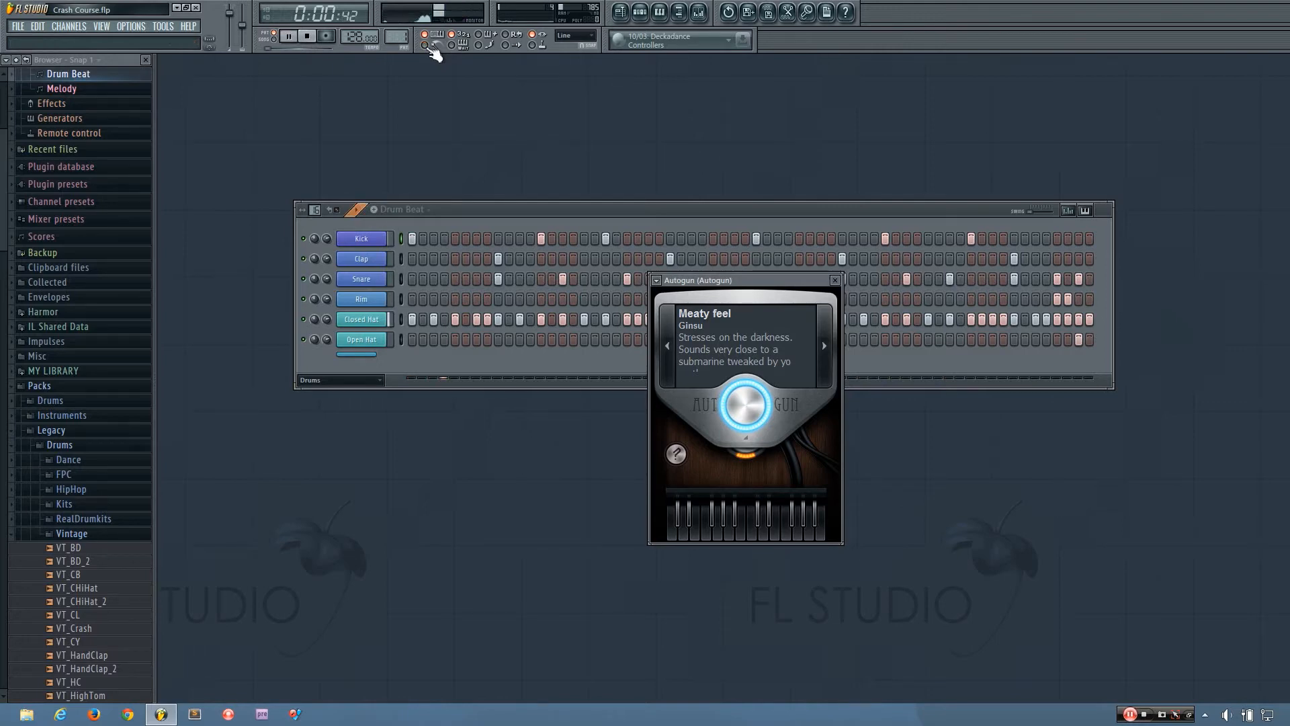
pyautogui.press('space')
# Return to the Melody pattern, turn on the metronome, and play the pattern briefly
pyautogui.scroll(1, 392, 31)
pyautogui.click(425, 44)
pyautogui.press('space')
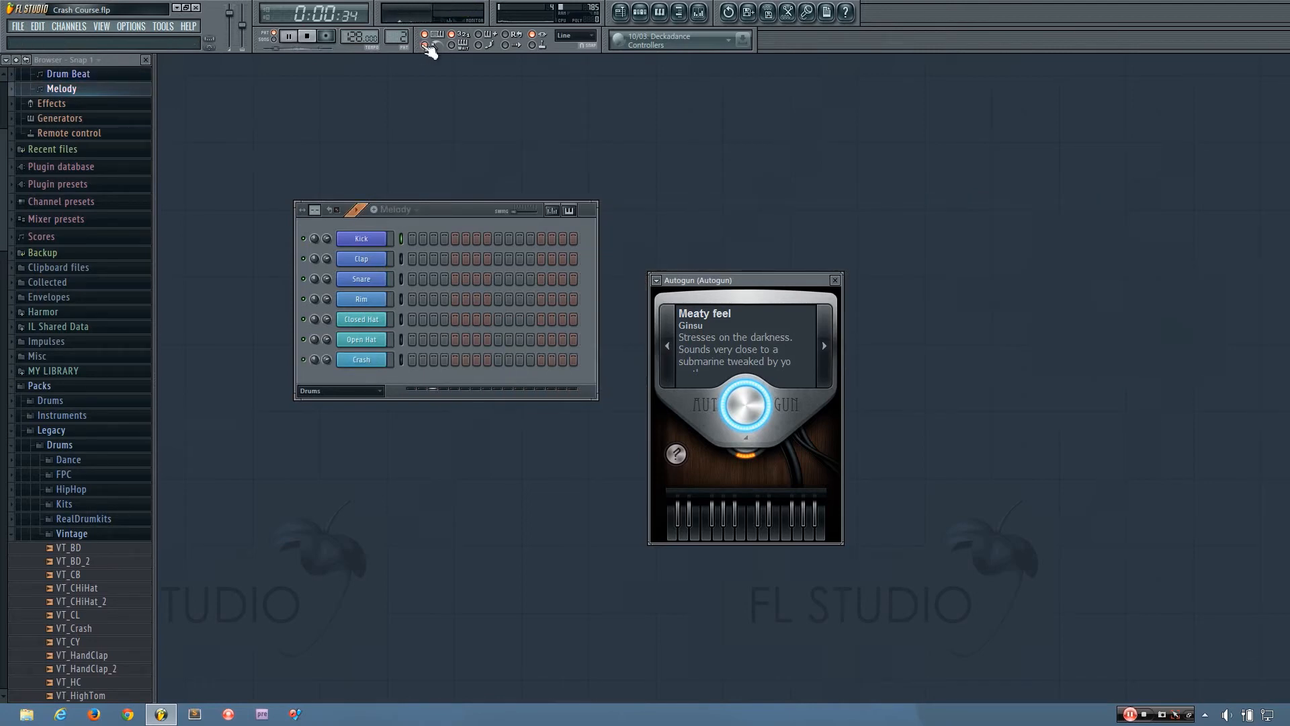
pyautogui.press('space')
# Show only the Synths channel group in the Melody pattern and rehearse Autogun notes over the metronome
pyautogui.moveTo(416, 209); pyautogui.dragTo(415, 167)
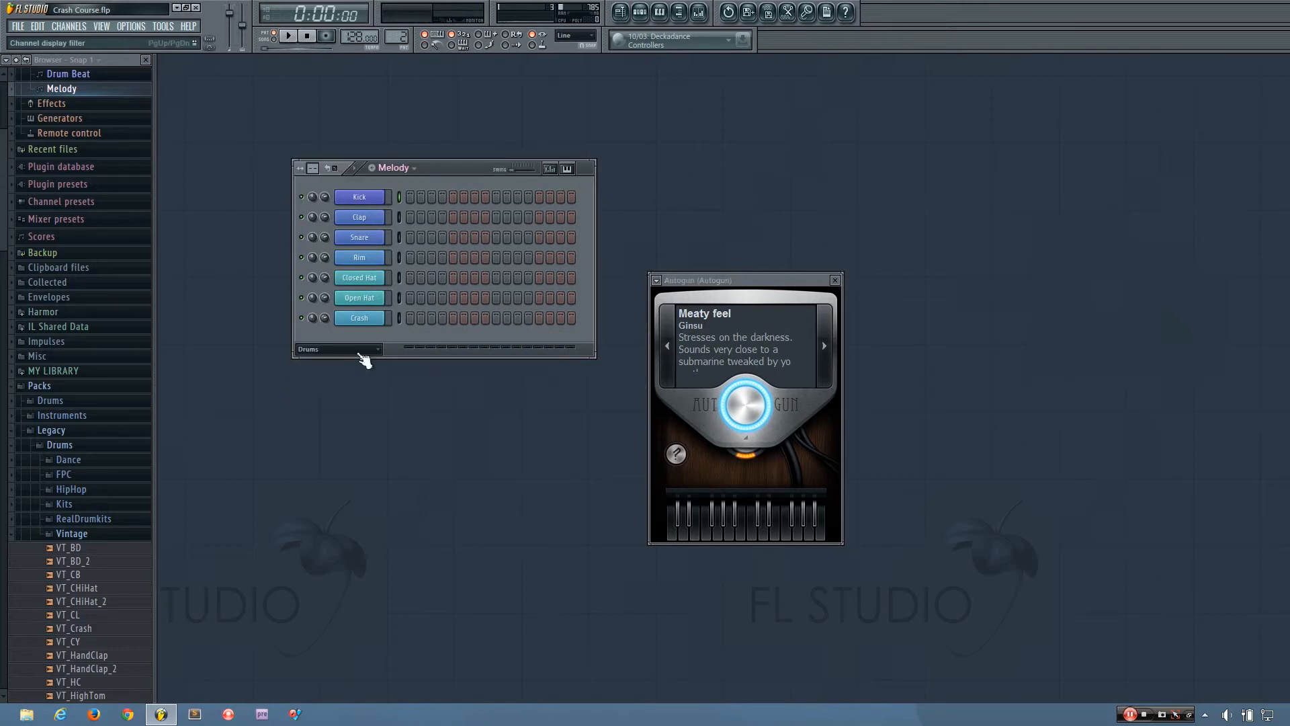
pyautogui.click(357, 351)
pyautogui.click(340, 405)
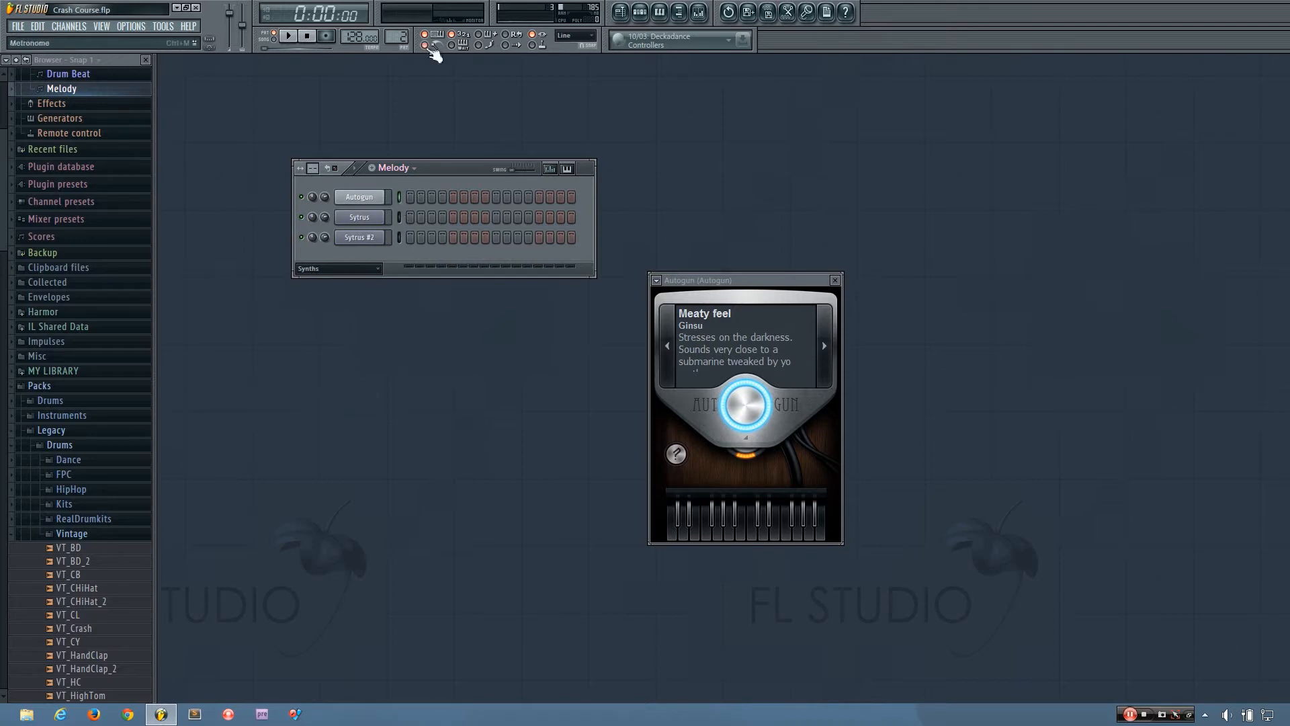
pyautogui.moveTo(464, 176); pyautogui.dragTo(460, 188)
pyautogui.press('space')
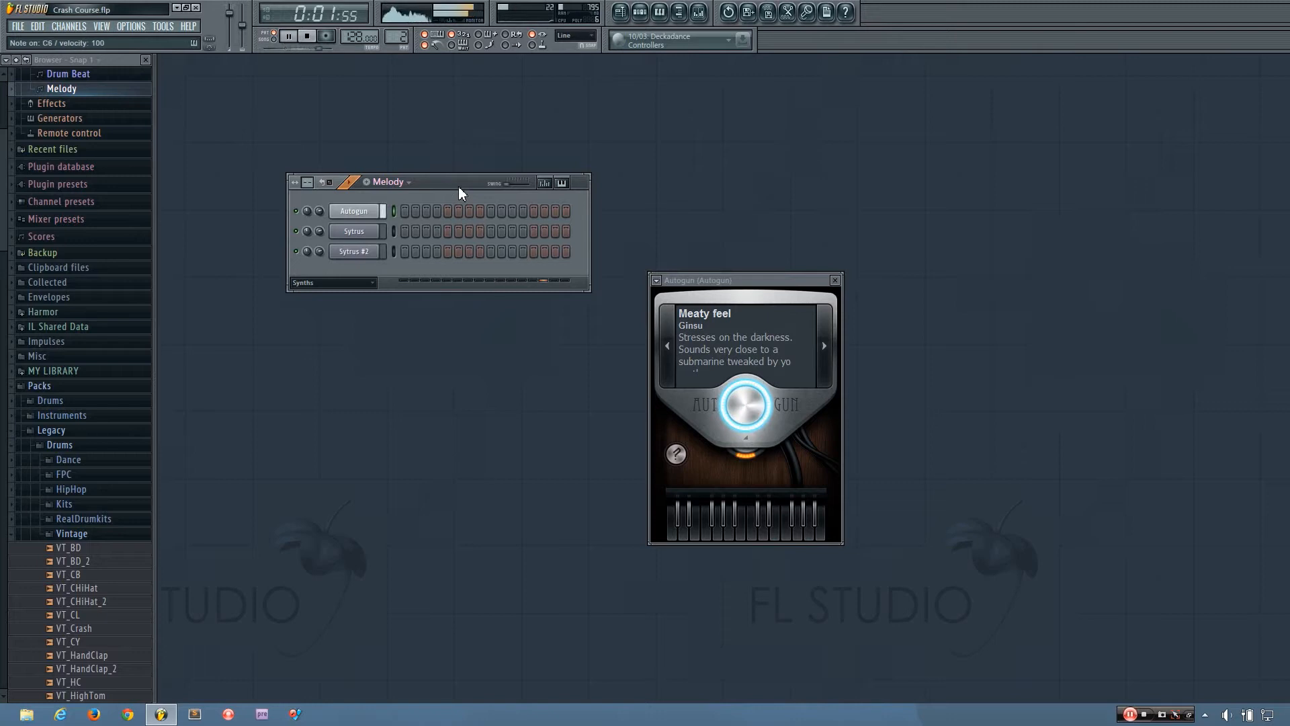
pyautogui.press('space')
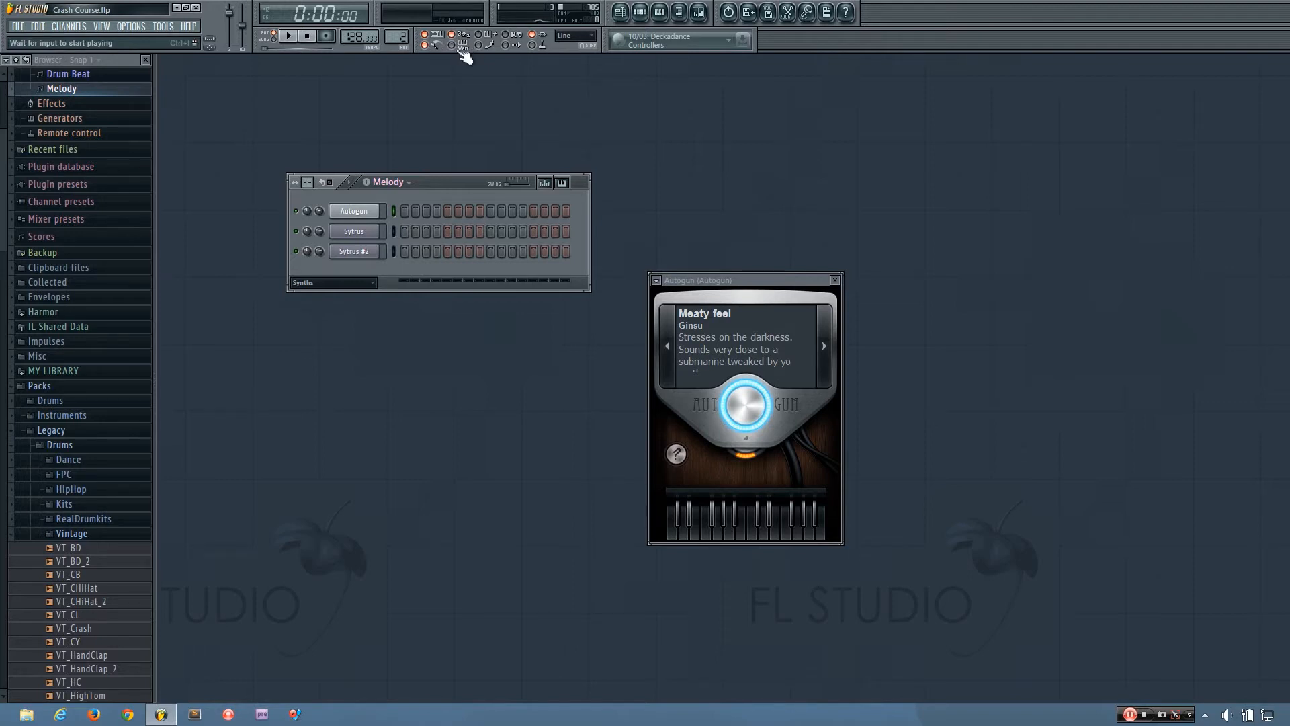
# Arm recording for Automation & score
pyautogui.click(328, 36)
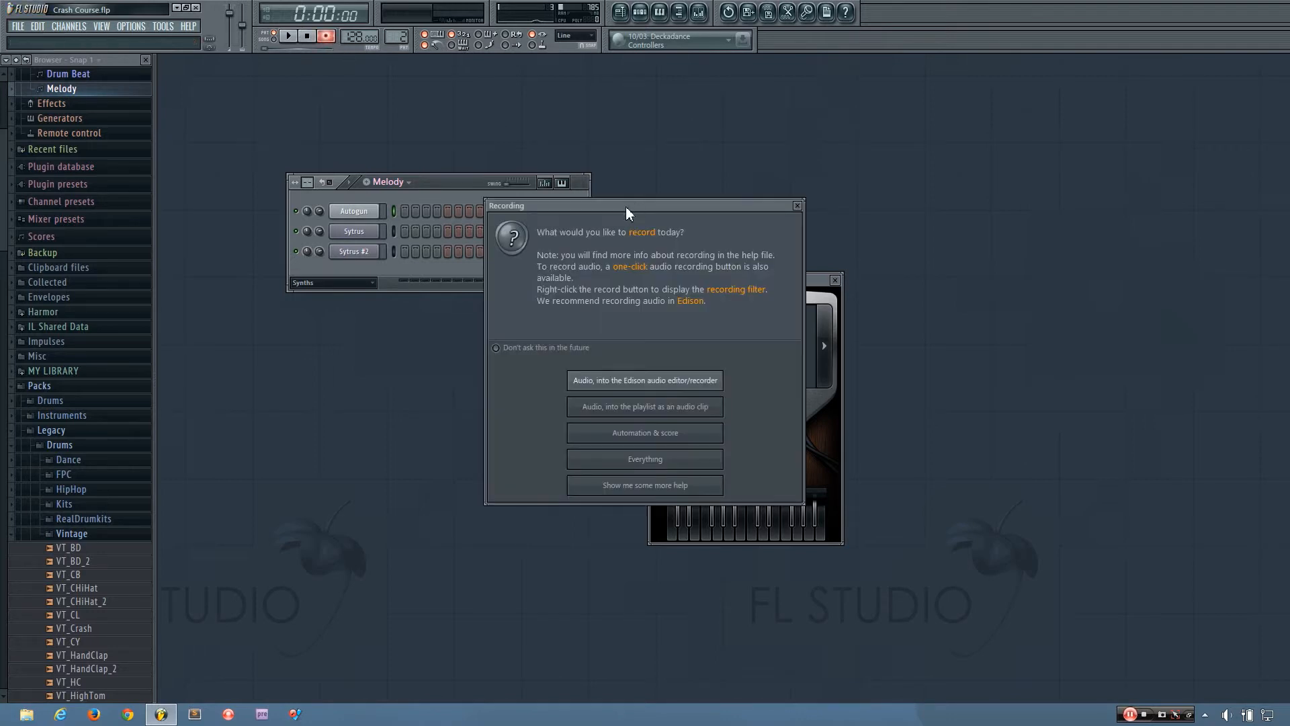
pyautogui.moveTo(627, 207); pyautogui.dragTo(553, 134)
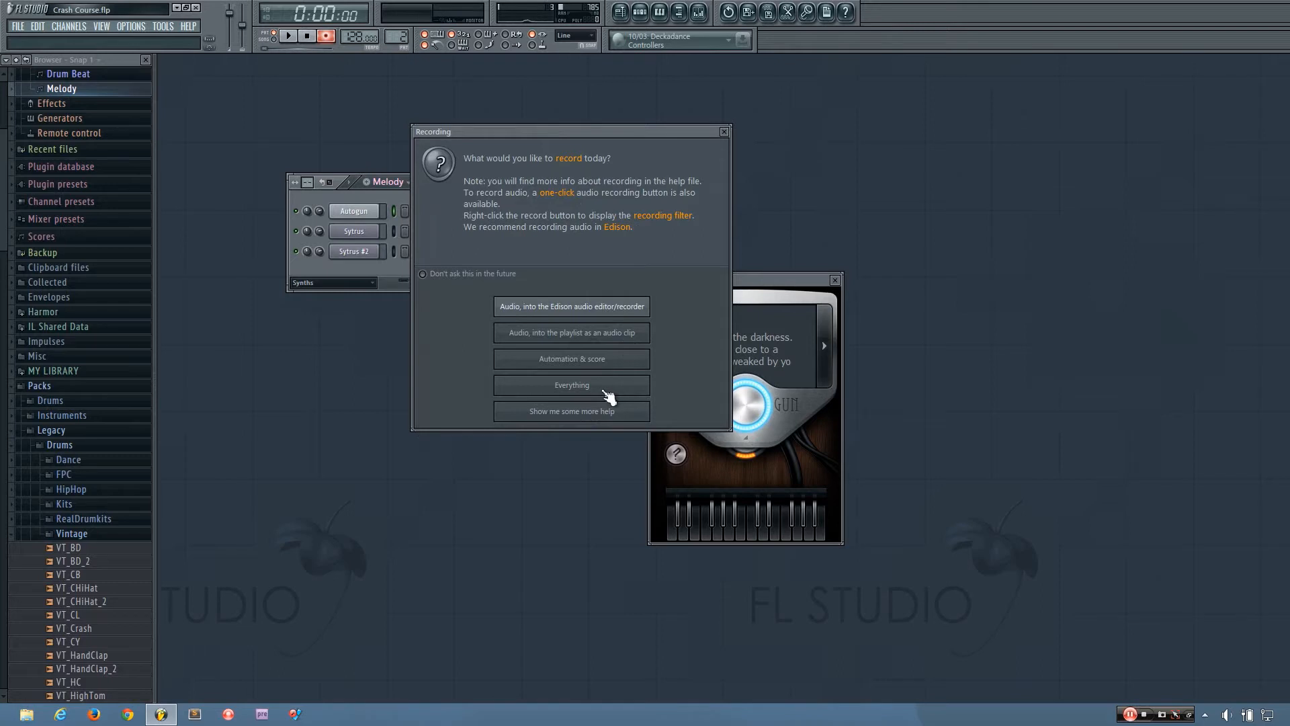
pyautogui.click(574, 369)
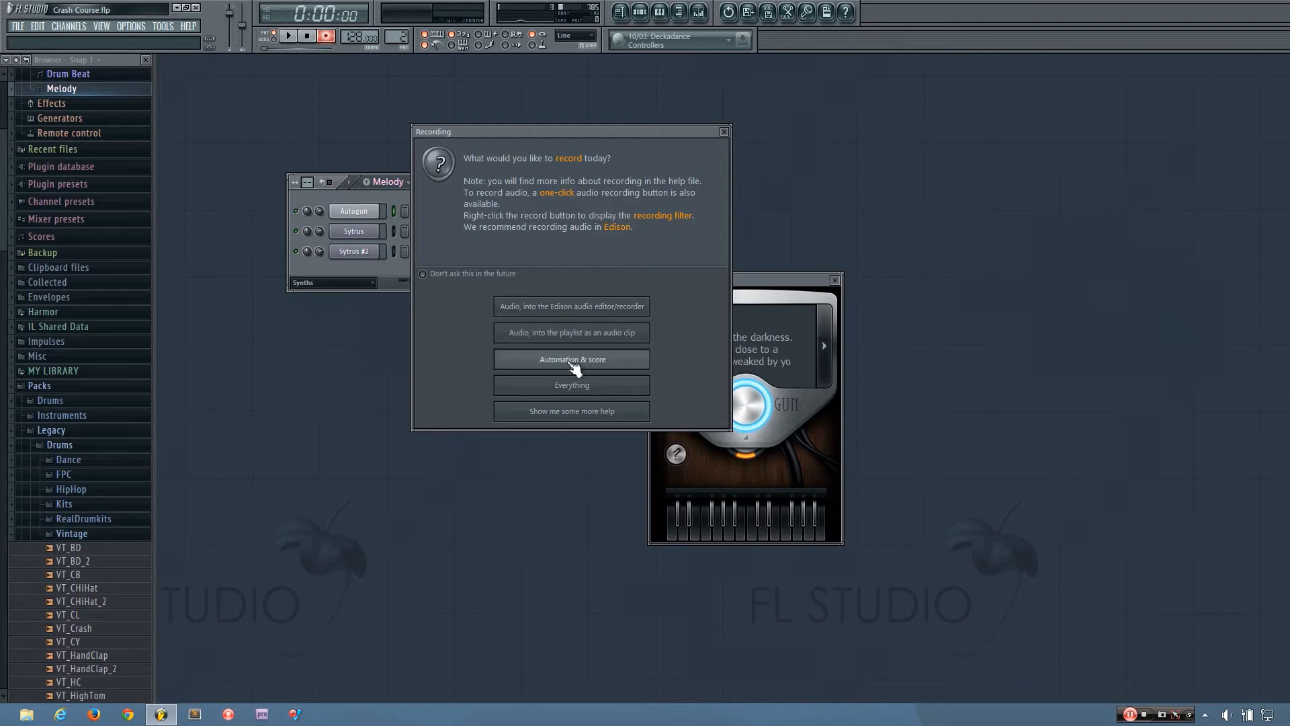
pyautogui.click(574, 363)
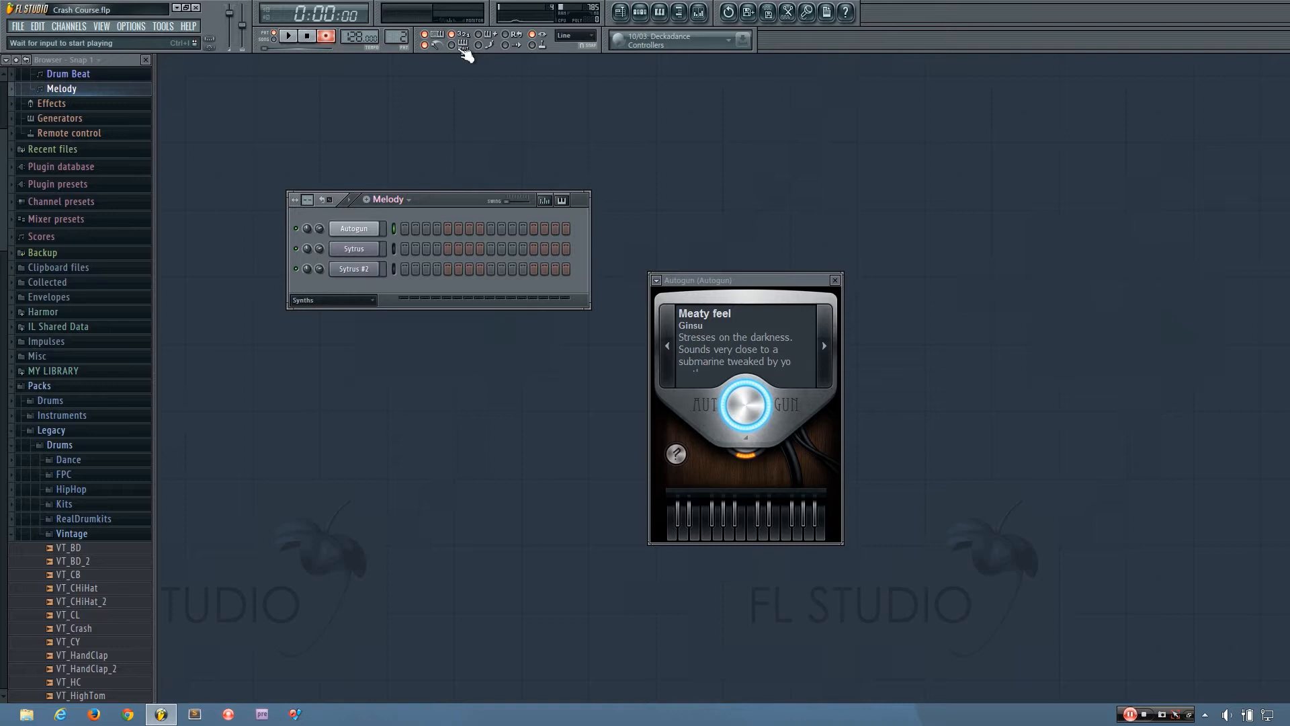
# Try starting and stopping the armed recording with wait for input and with the recording countdown
pyautogui.click(292, 39)
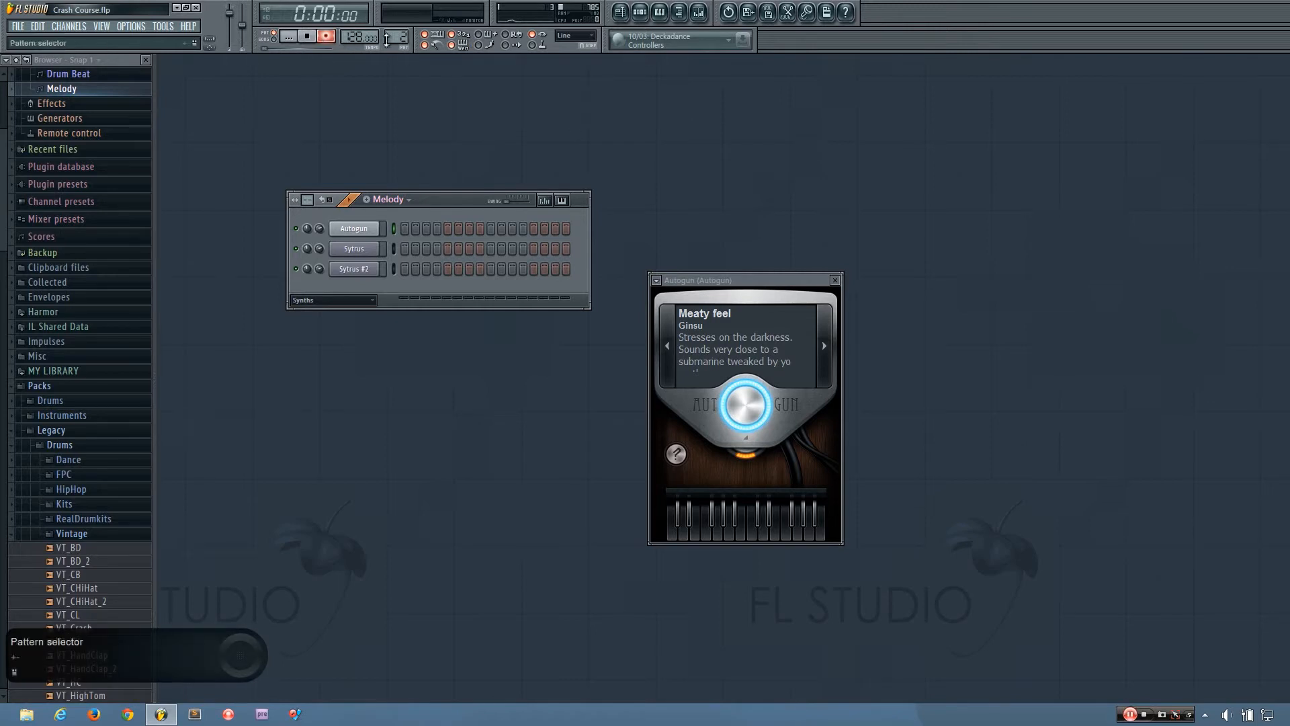
pyautogui.click(308, 37)
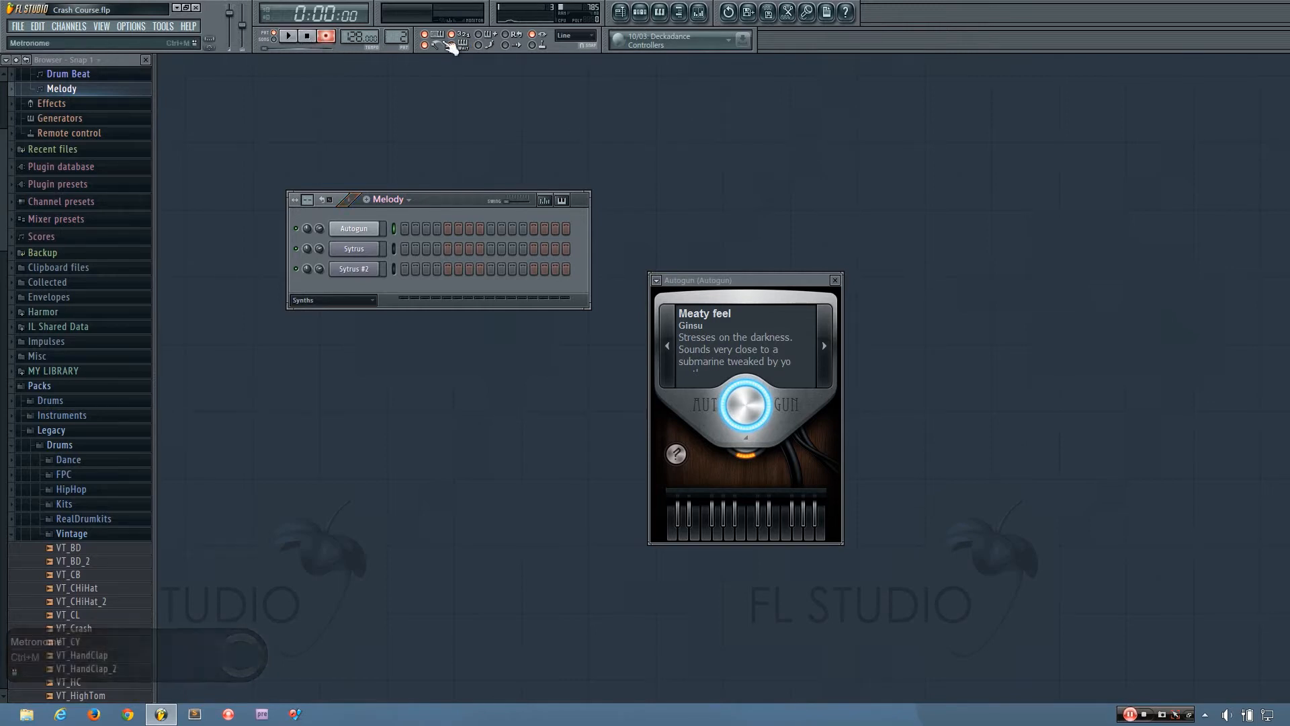
pyautogui.click(303, 38)
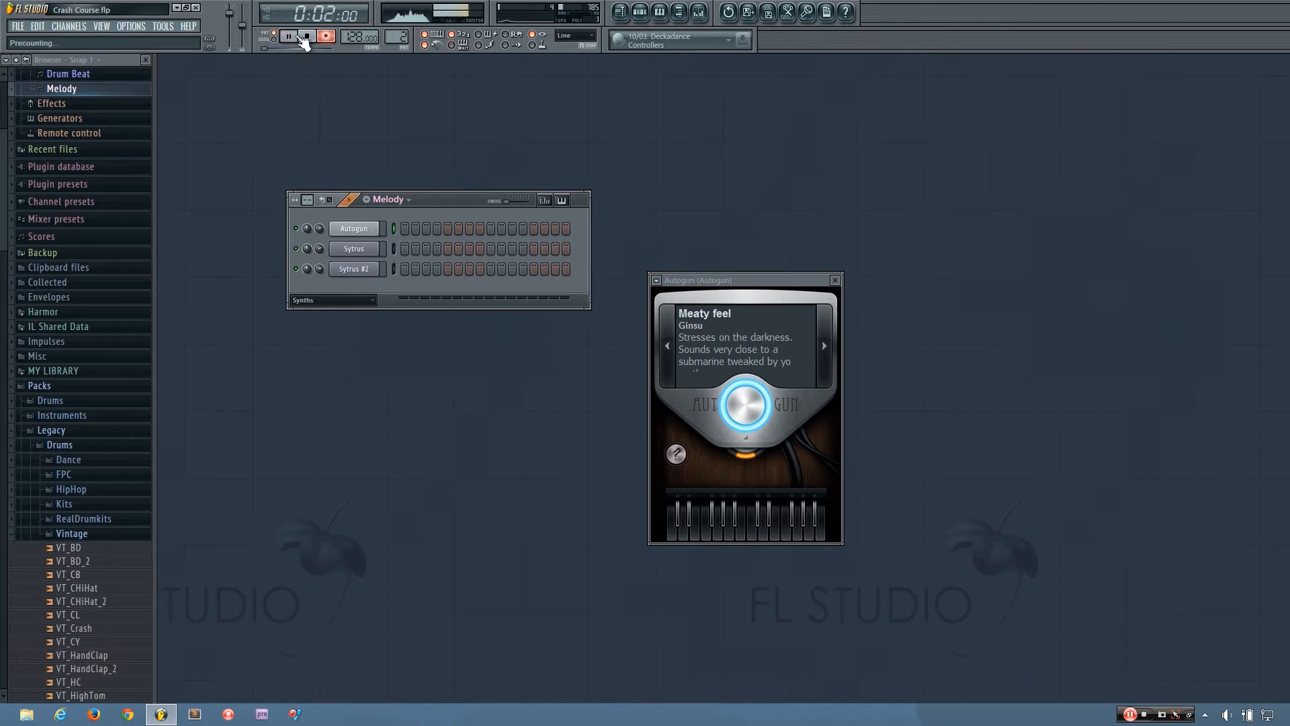
pyautogui.click(308, 38)
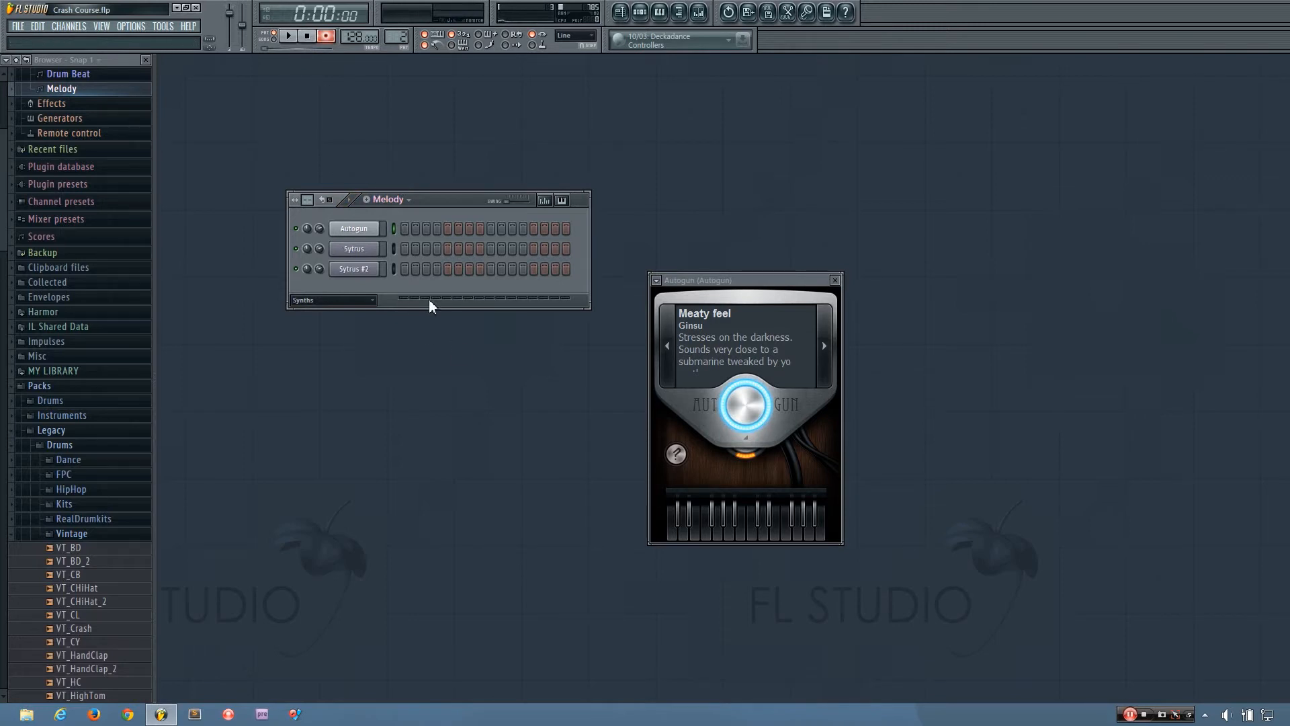
pyautogui.click(288, 35)
pyautogui.click(309, 36)
# Try the Melody pattern at a length of 32 steps, then restore it to 16 steps
pyautogui.moveTo(308, 200); pyautogui.dragTo(308, 192)
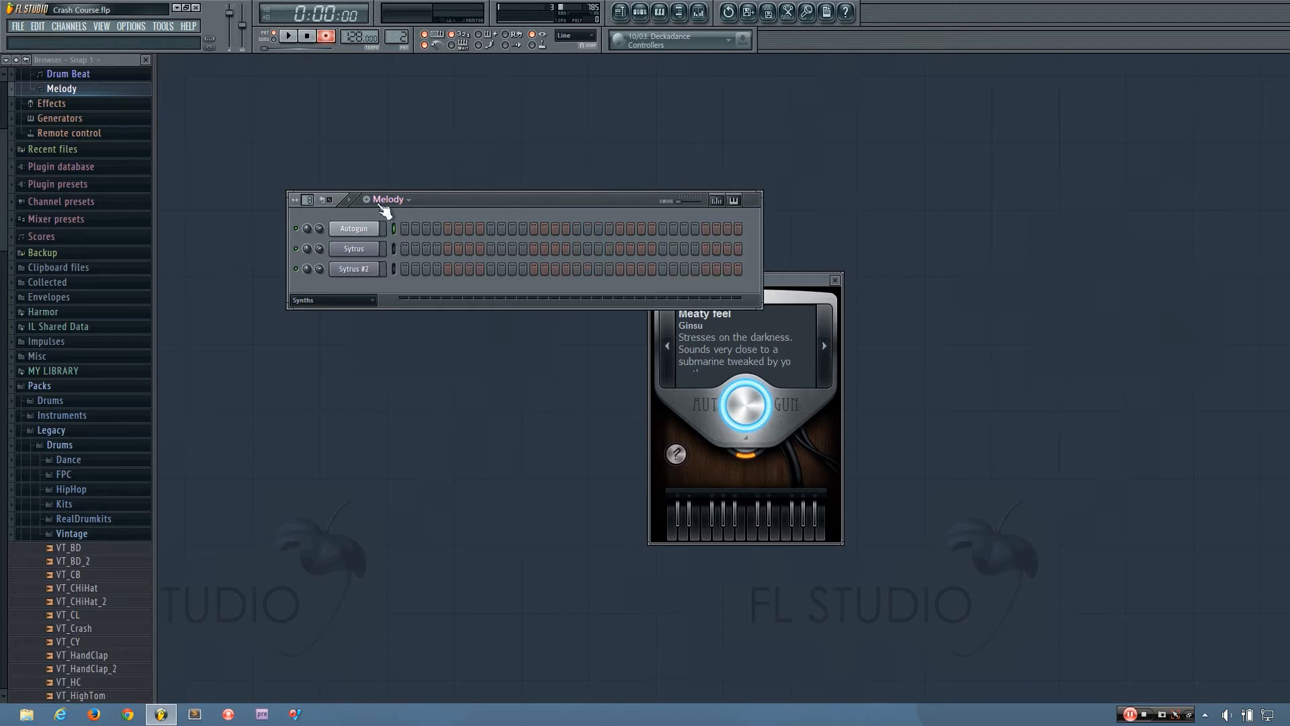
pyautogui.click(295, 42)
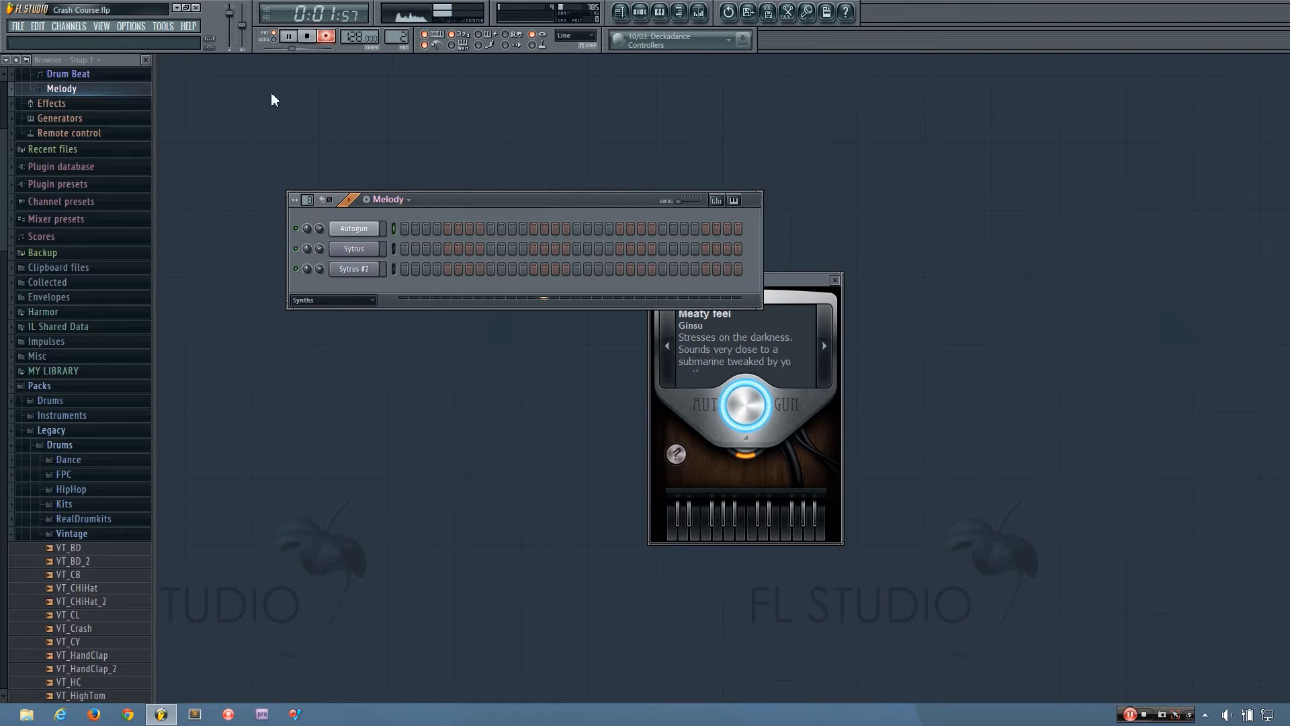
pyautogui.click(308, 39)
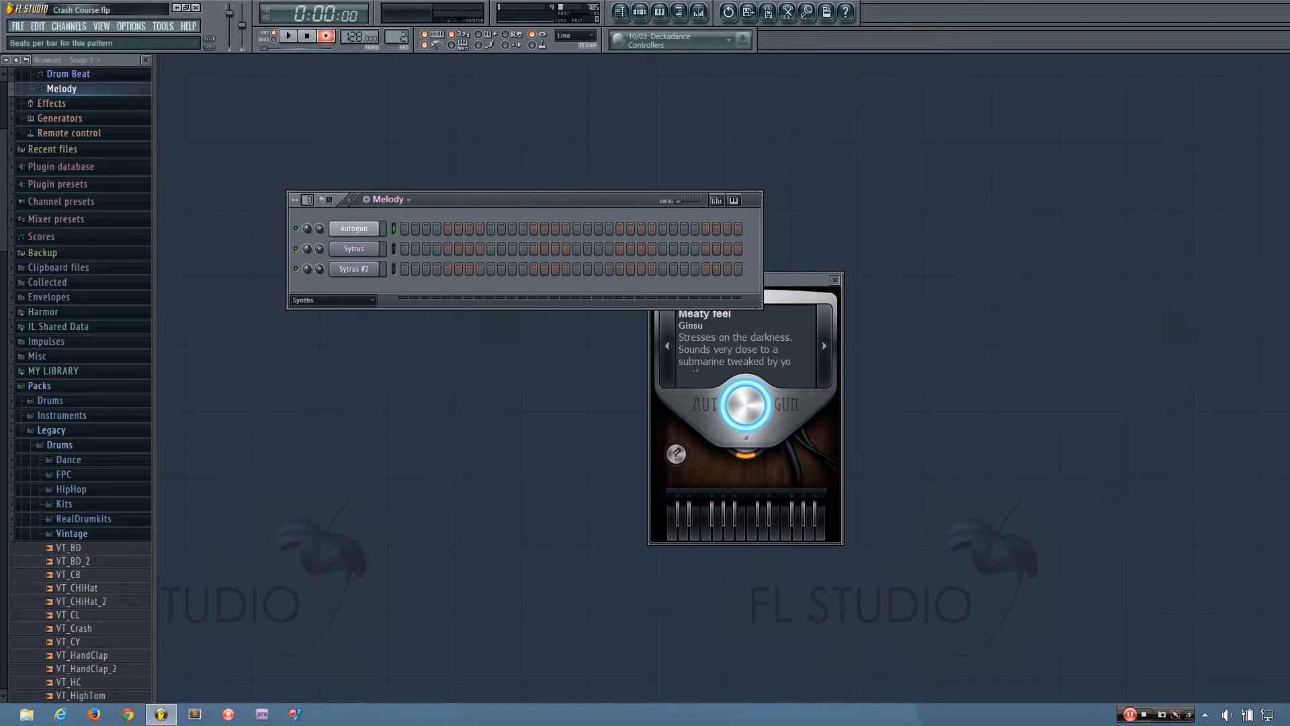
pyautogui.moveTo(307, 199); pyautogui.dragTo(307, 211)
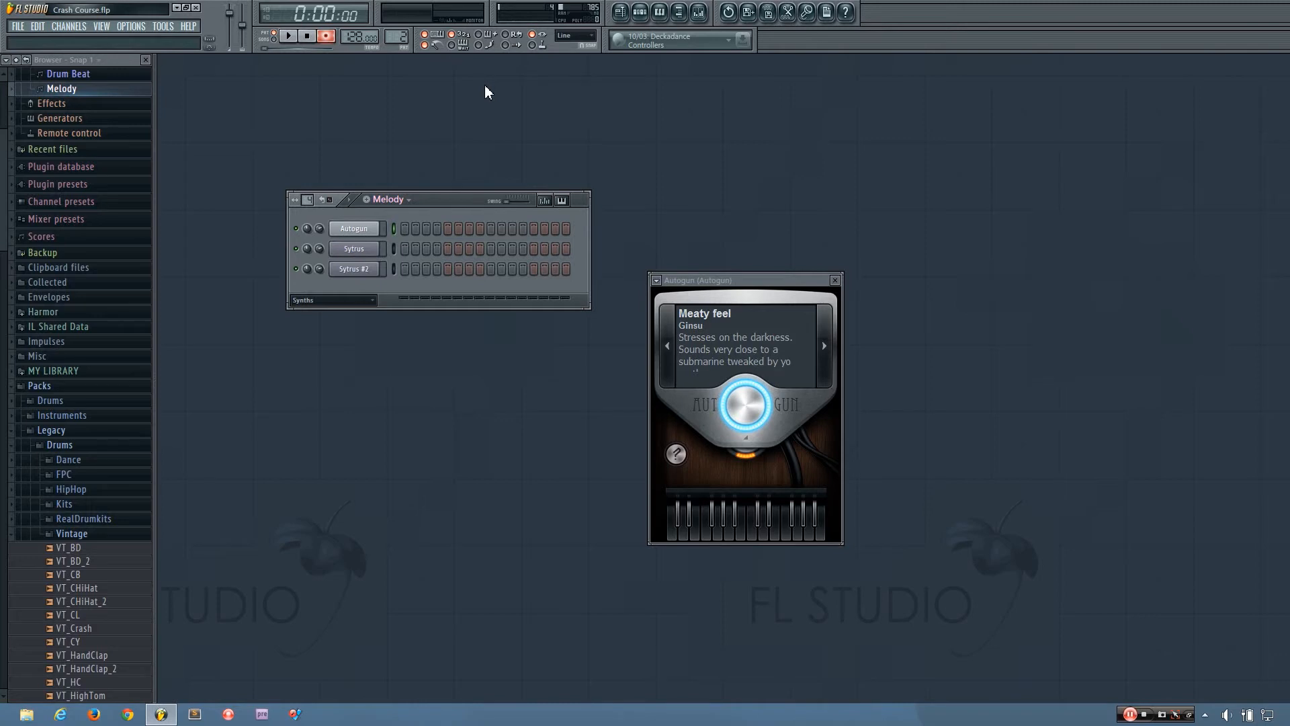
# Rehearse a few notes, then record a melody live on the Autogun channel after the countdown
pyautogui.press('c')
pyautogui.press('m')
pyautogui.press('e')
pyautogui.press('space')
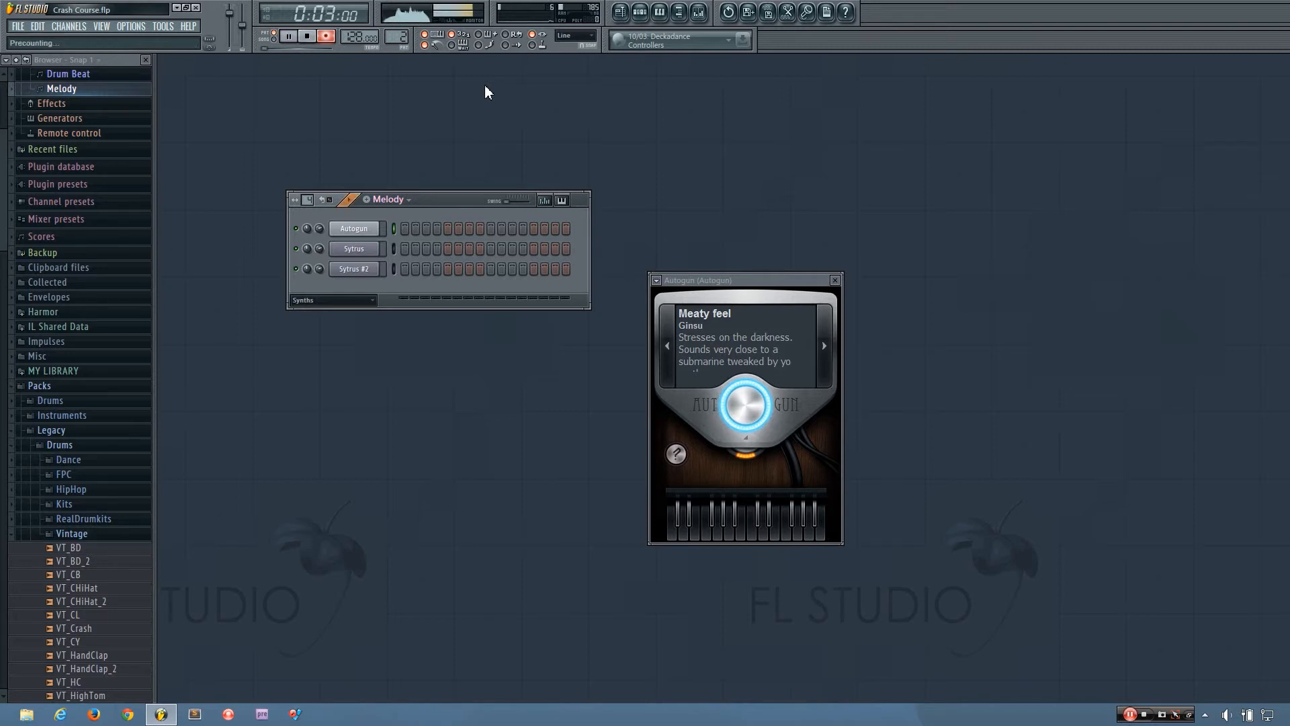
pyautogui.press('c')
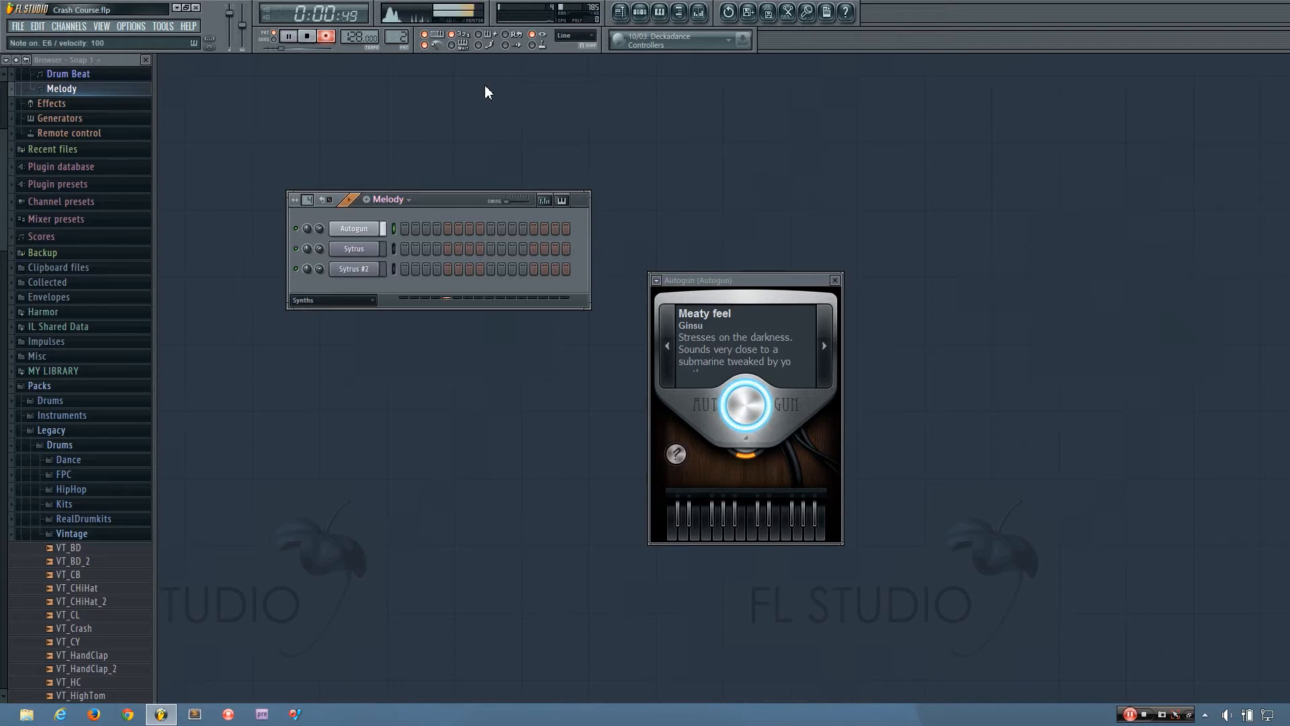
pyautogui.press('m')
pyautogui.press('e')
pyautogui.press('m')
pyautogui.press('c')
pyautogui.press('m')
pyautogui.press('q')
pyautogui.press('n')
pyautogui.press('m')
pyautogui.press('space')
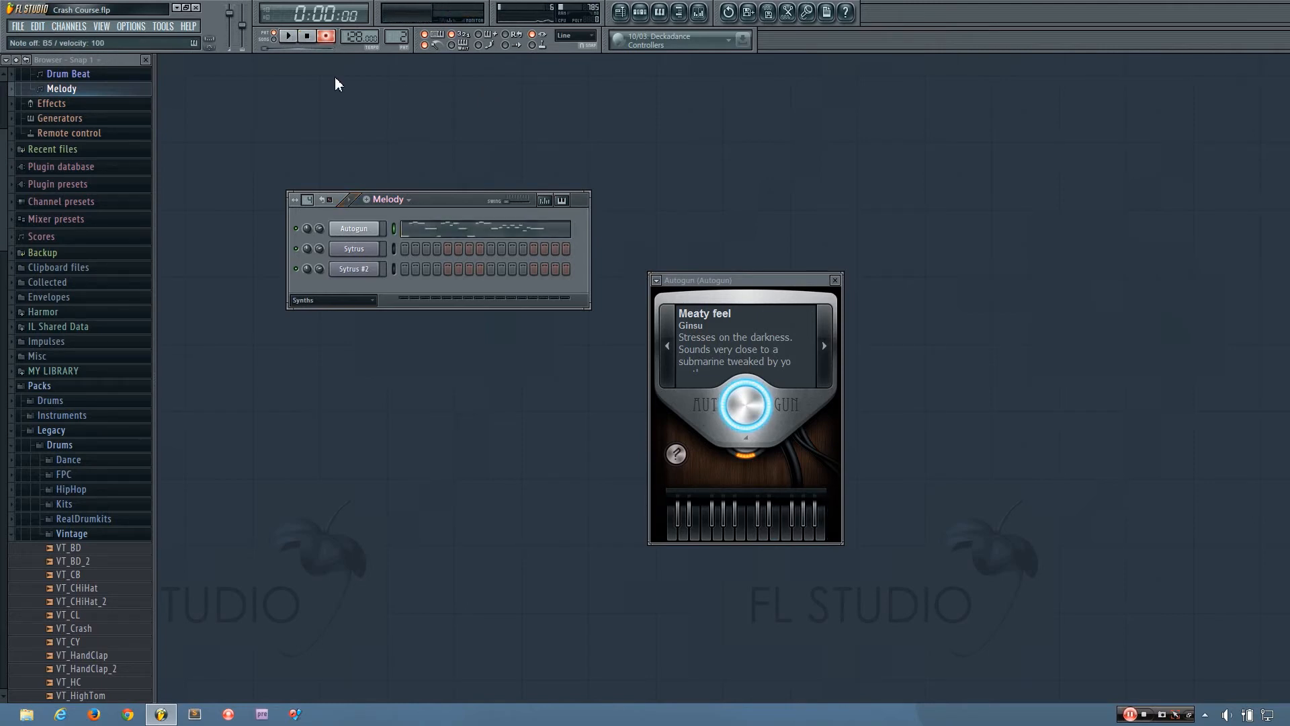
# Disarm recording and play back the recorded Autogun melody
pyautogui.click(326, 37)
pyautogui.click(293, 40)
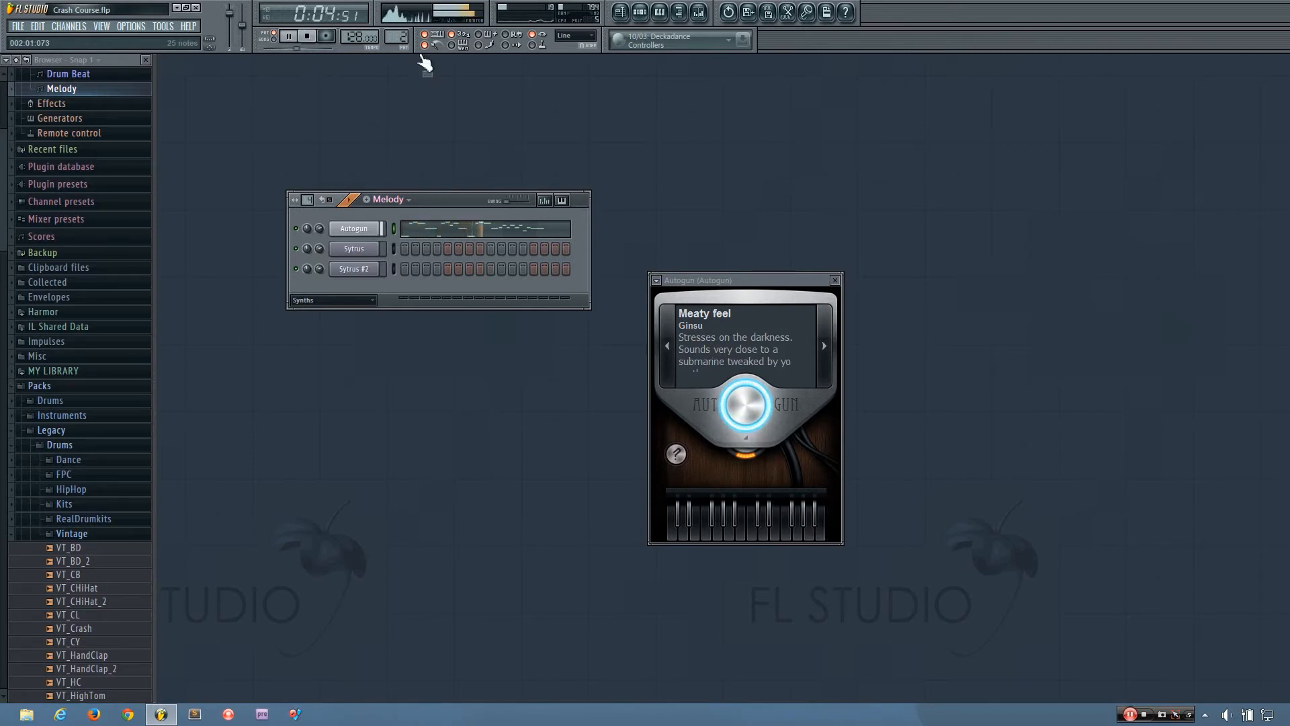
pyautogui.click(311, 39)
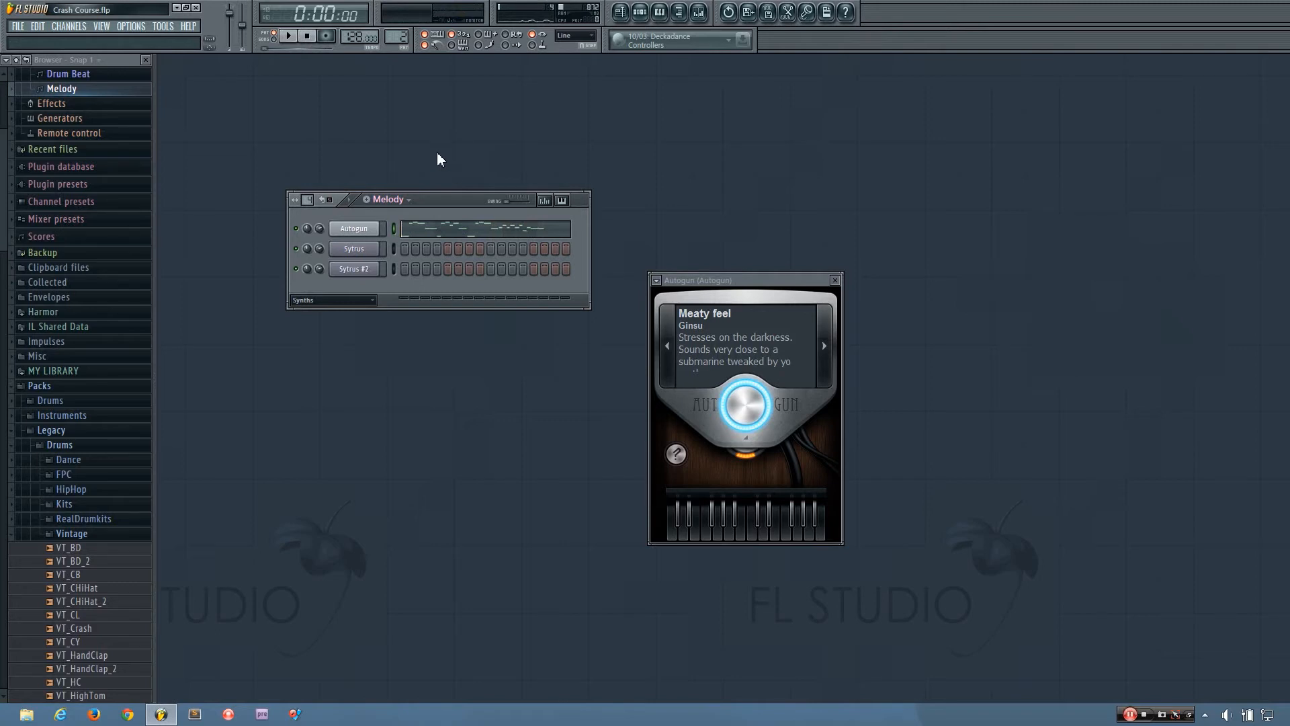
# Rearm recording for Automation & score, overdub low notes on the Autogun melody, and play back the result
pyautogui.click(329, 39)
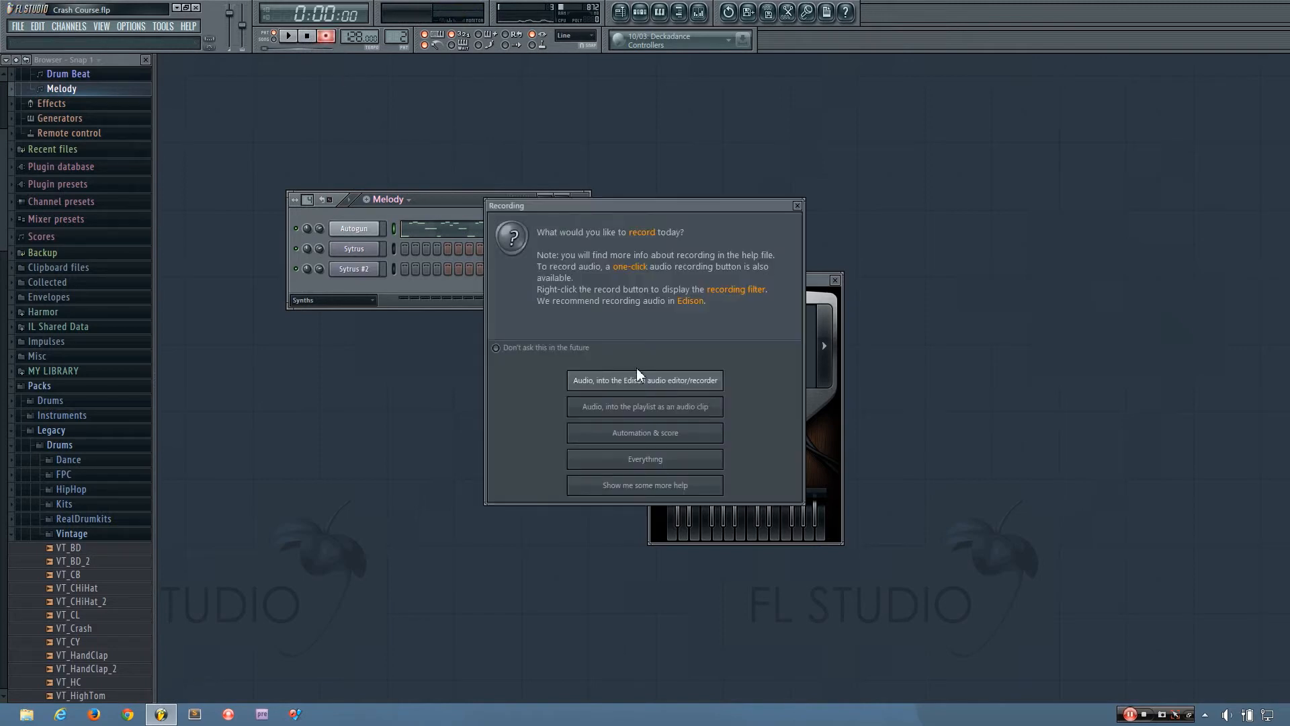
pyautogui.click(649, 435)
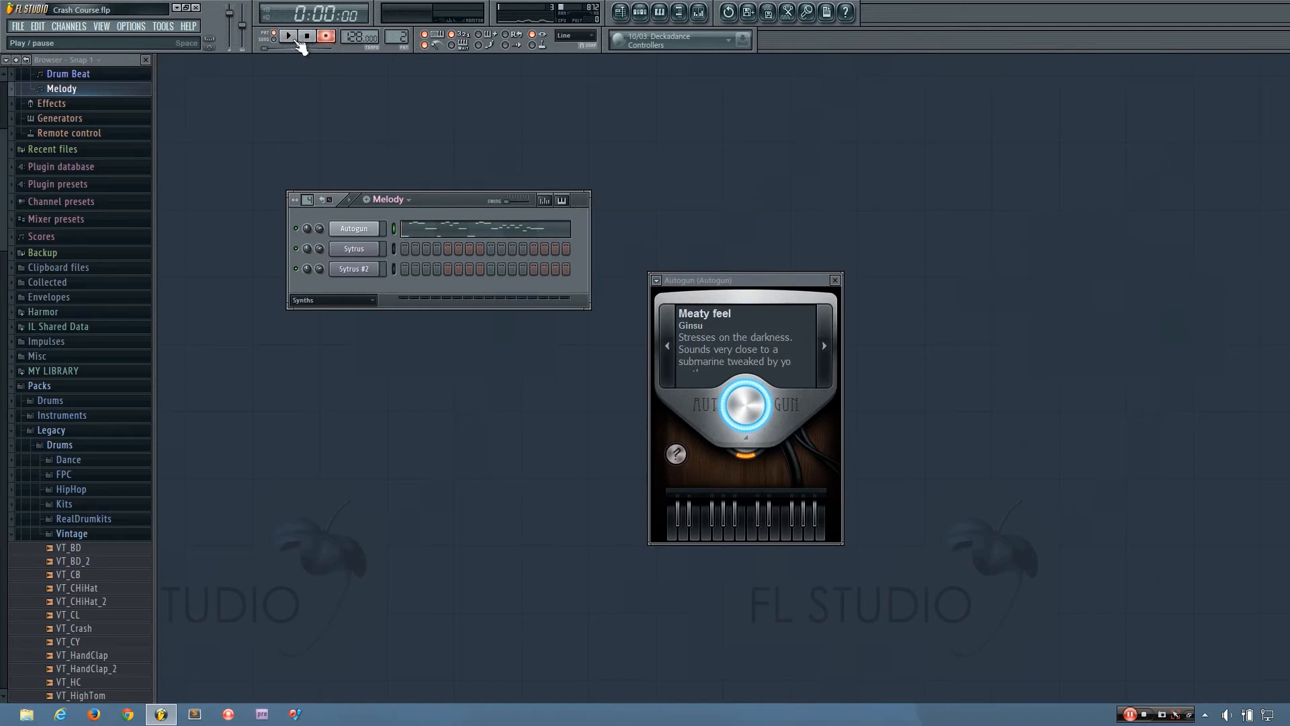
pyautogui.click(293, 40)
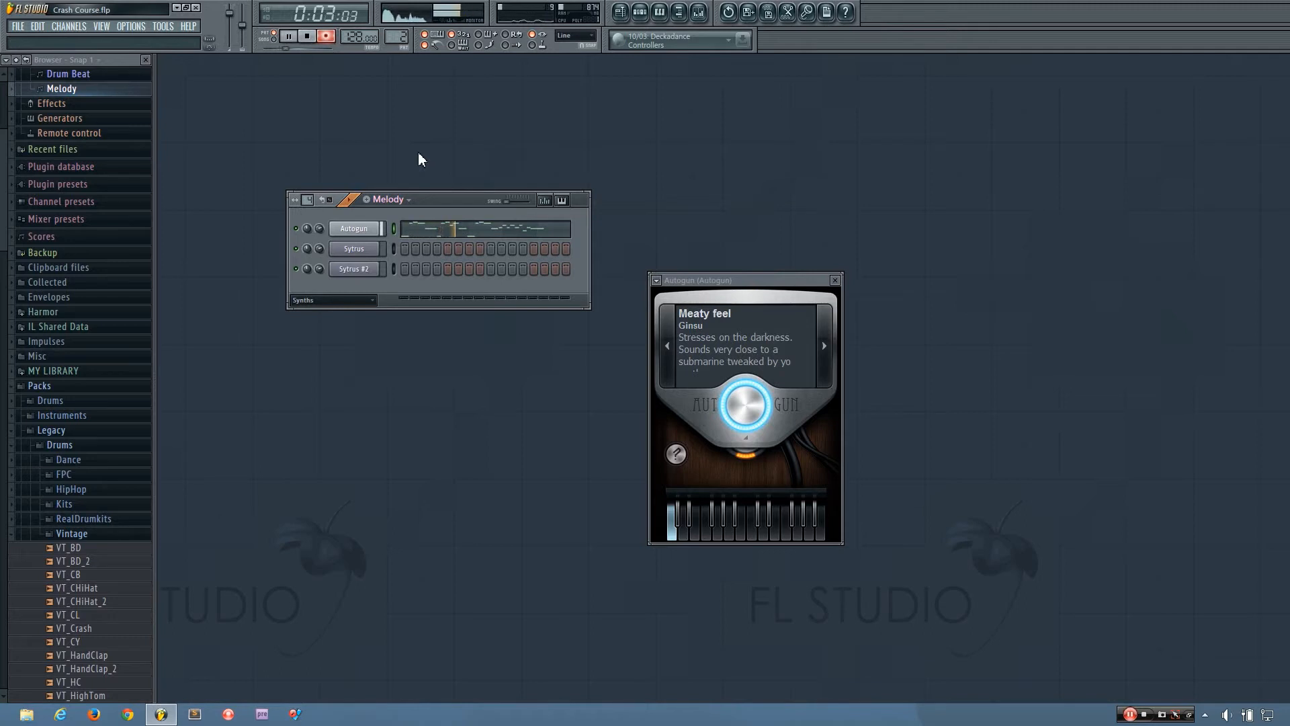
pyautogui.click(309, 36)
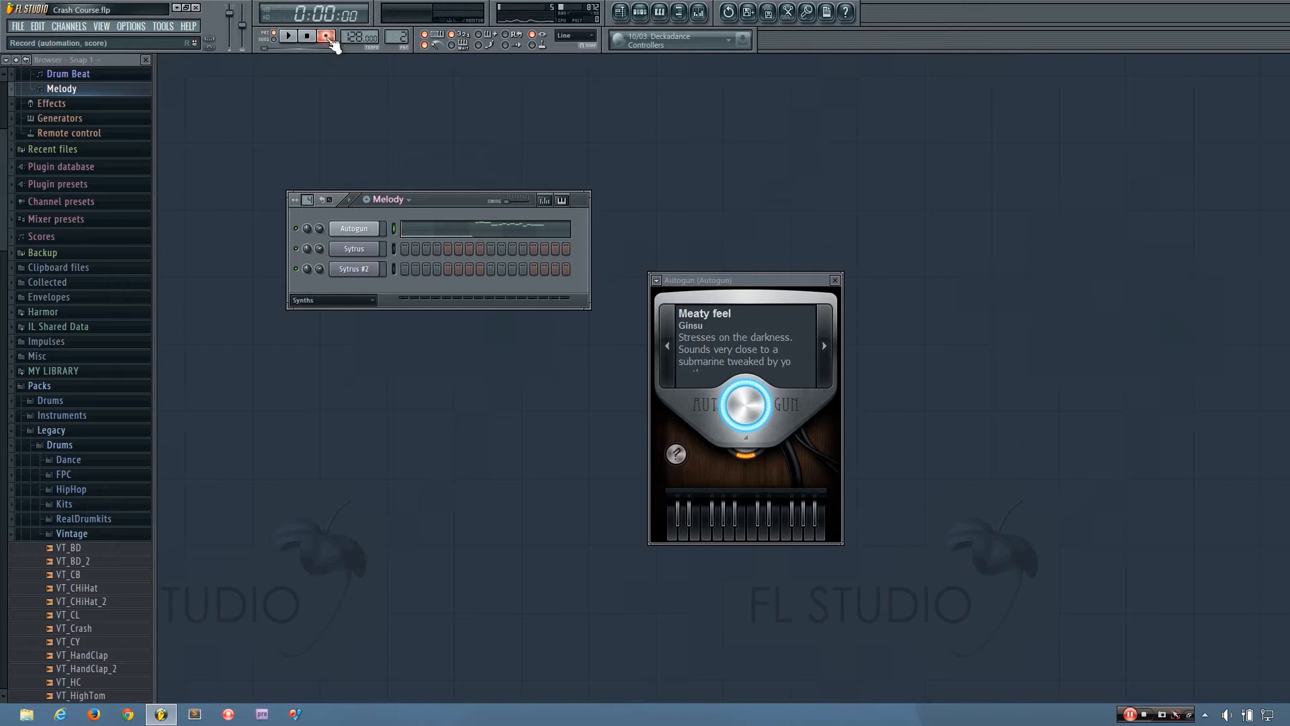
pyautogui.click(290, 37)
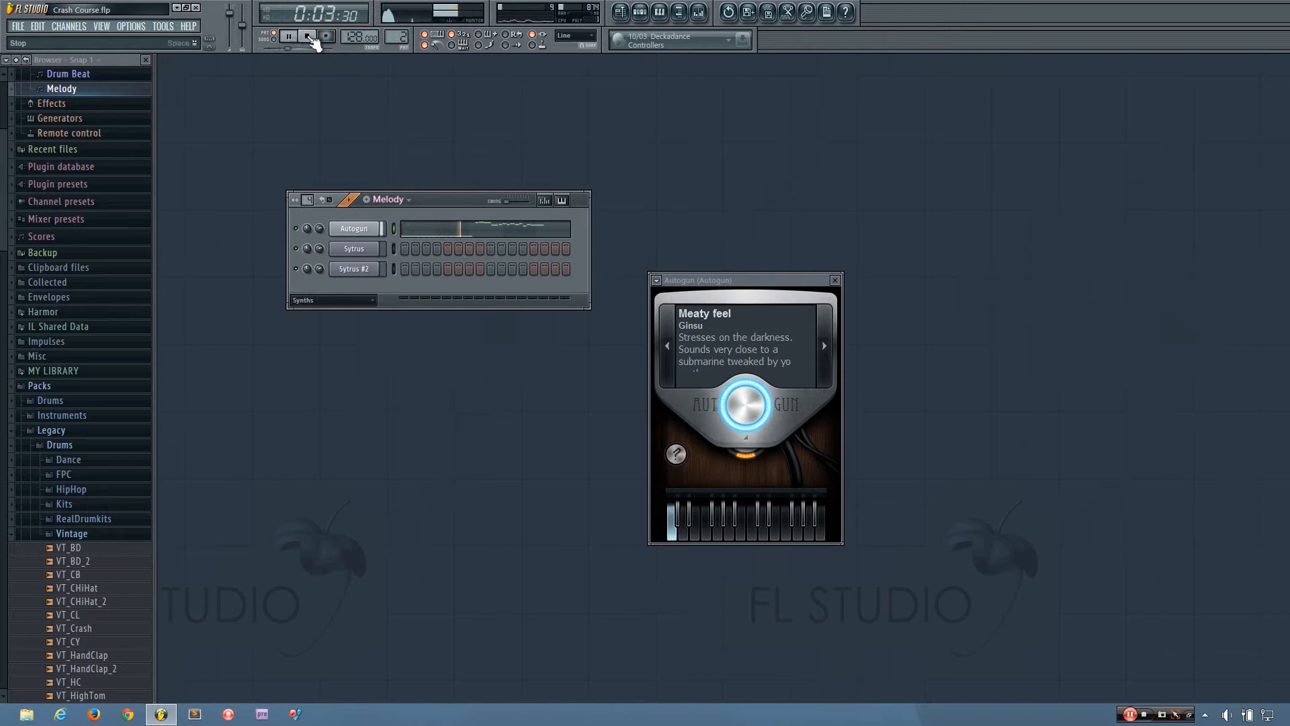
# Stop playback, undo the last Autogun overdub, and play back the earlier melody
pyautogui.click(310, 38)
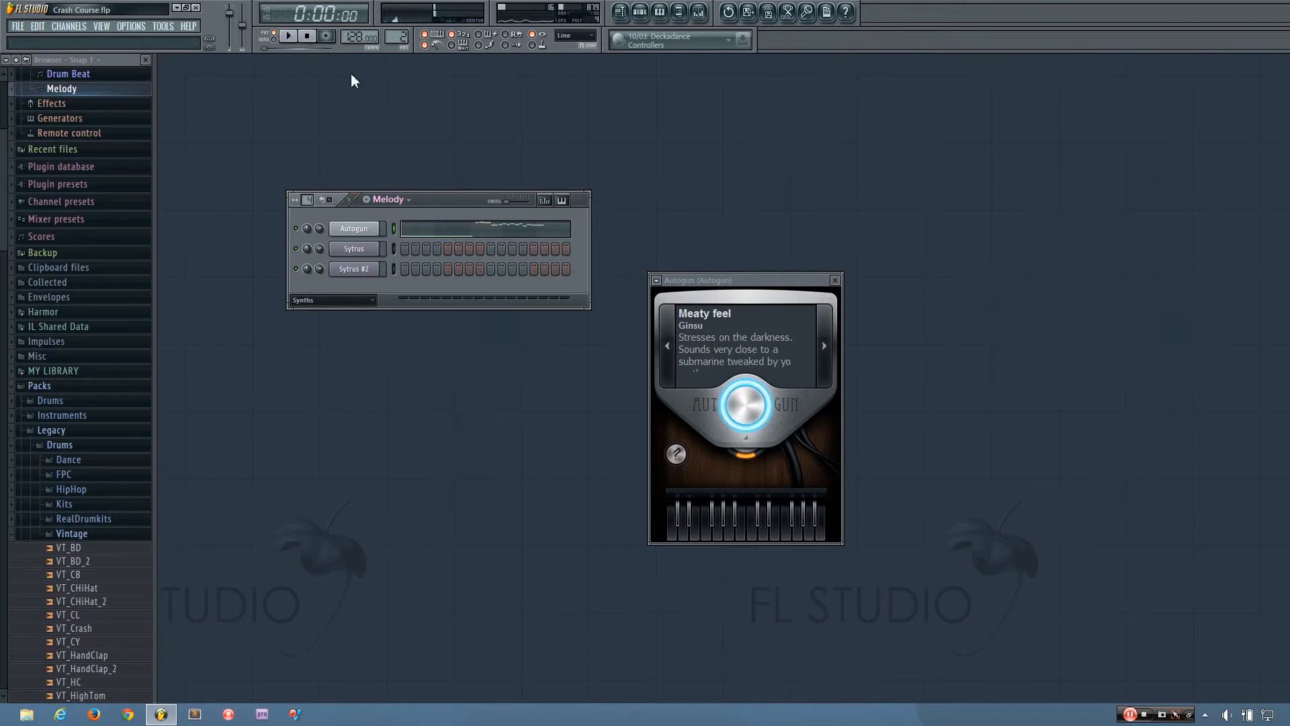
pyautogui.hotkey('ctrl', 'z')
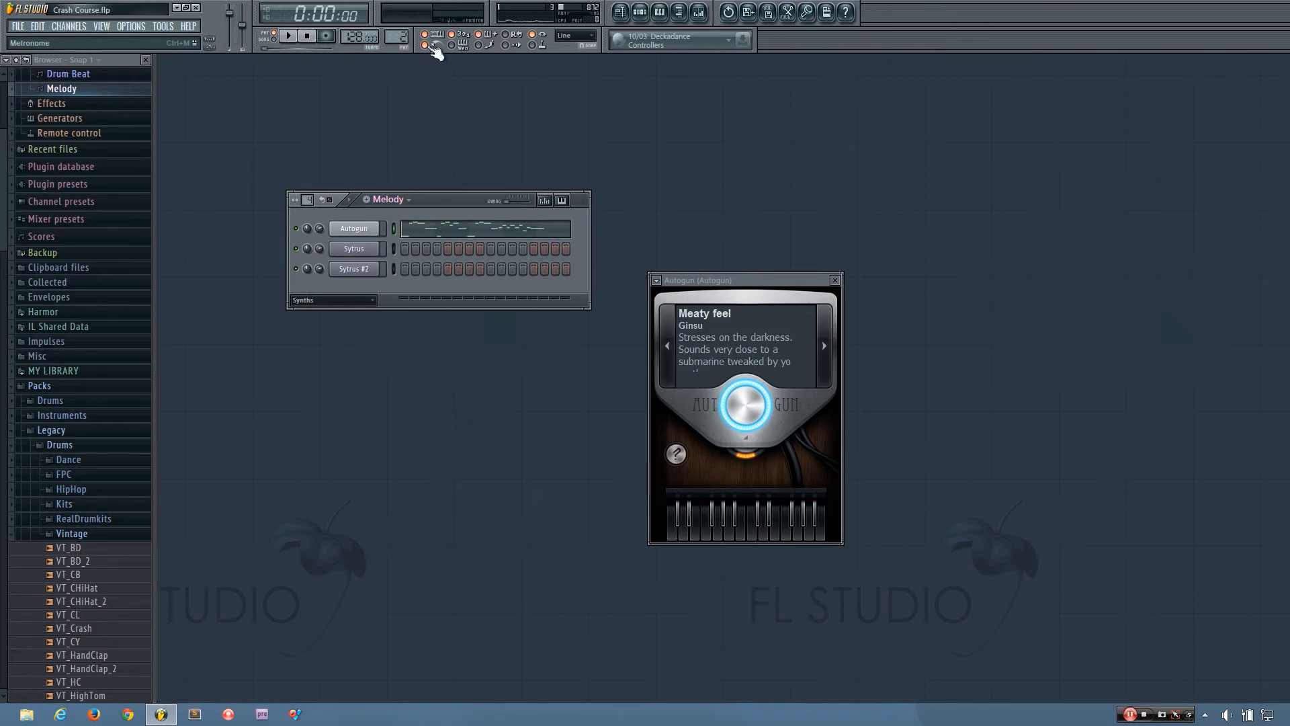
pyautogui.click(295, 39)
pyautogui.click(307, 36)
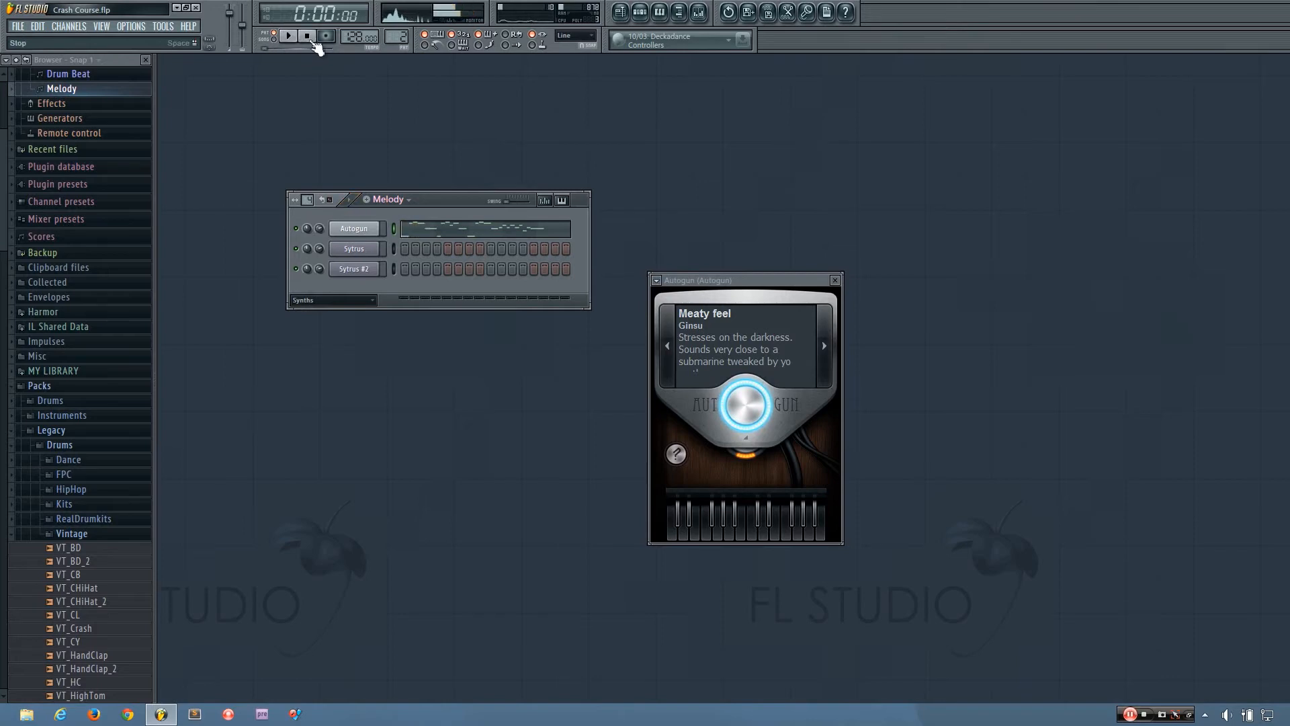
# Rearm recording for Automation & score, overdub low E4 notes on the Autogun melody, and play back the take
pyautogui.click(326, 36)
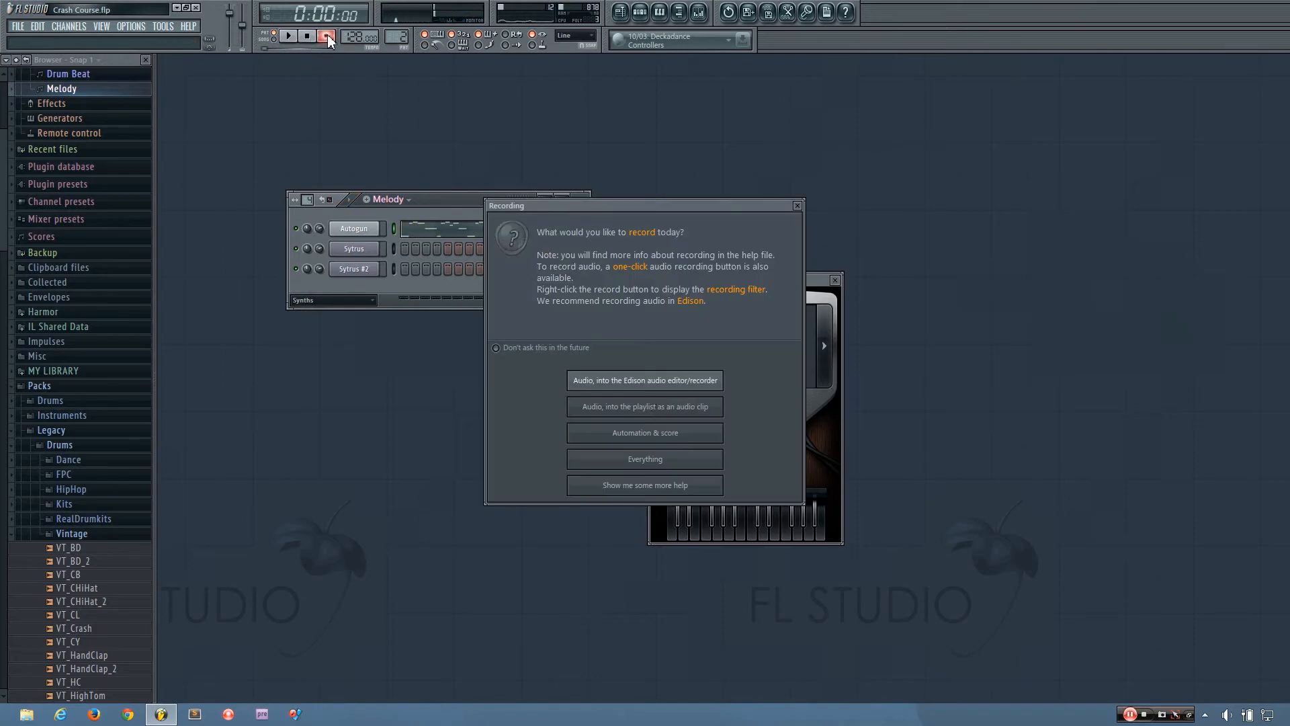
pyautogui.click(649, 436)
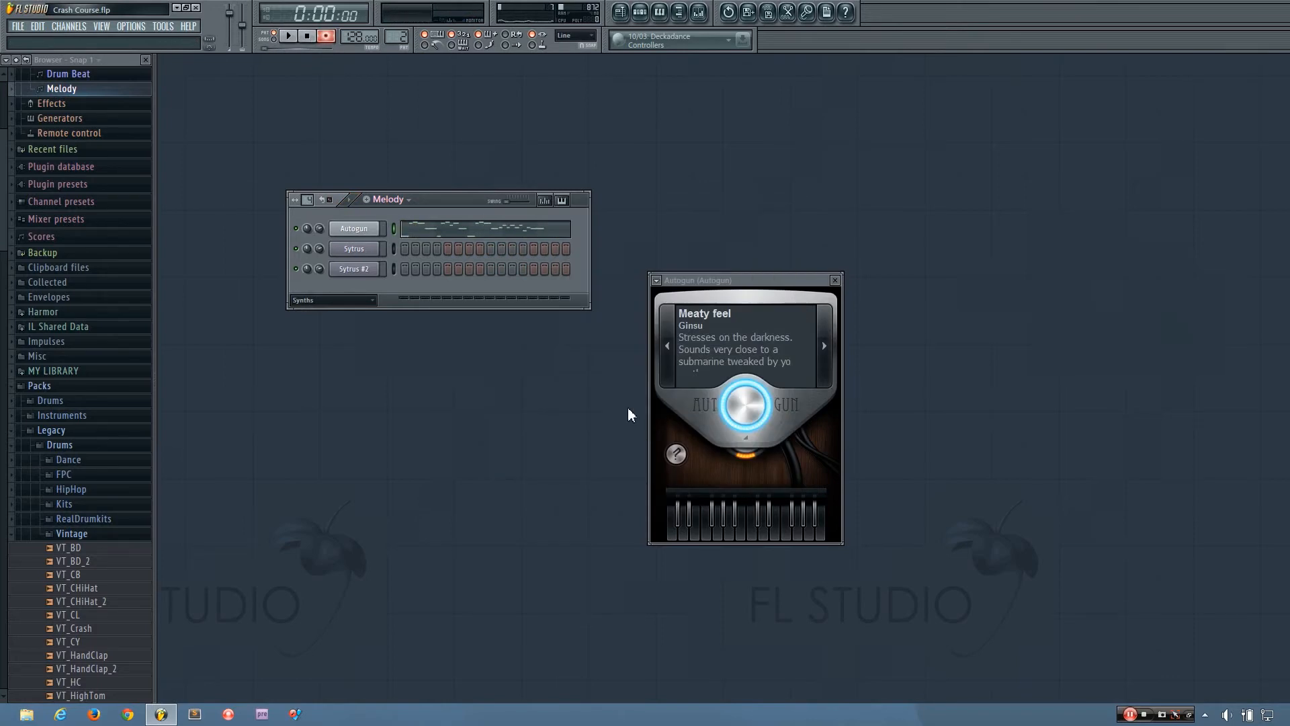
pyautogui.press('space')
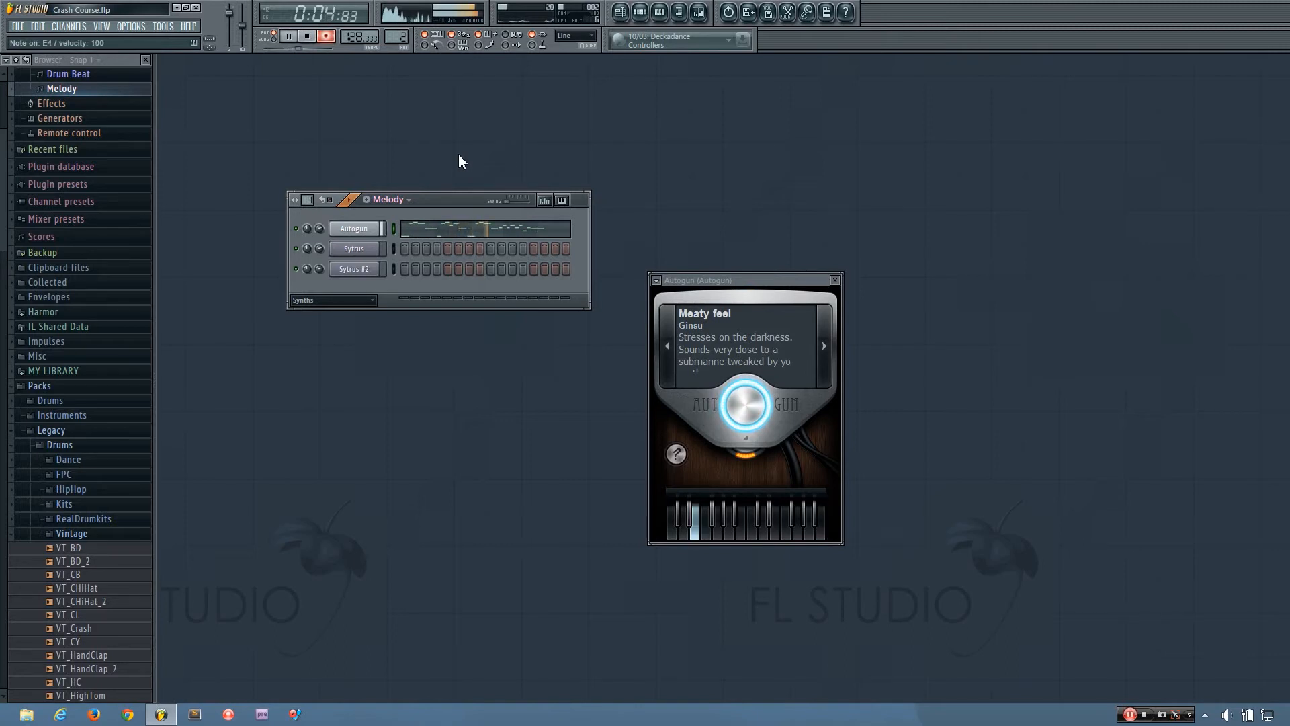
pyautogui.click(313, 38)
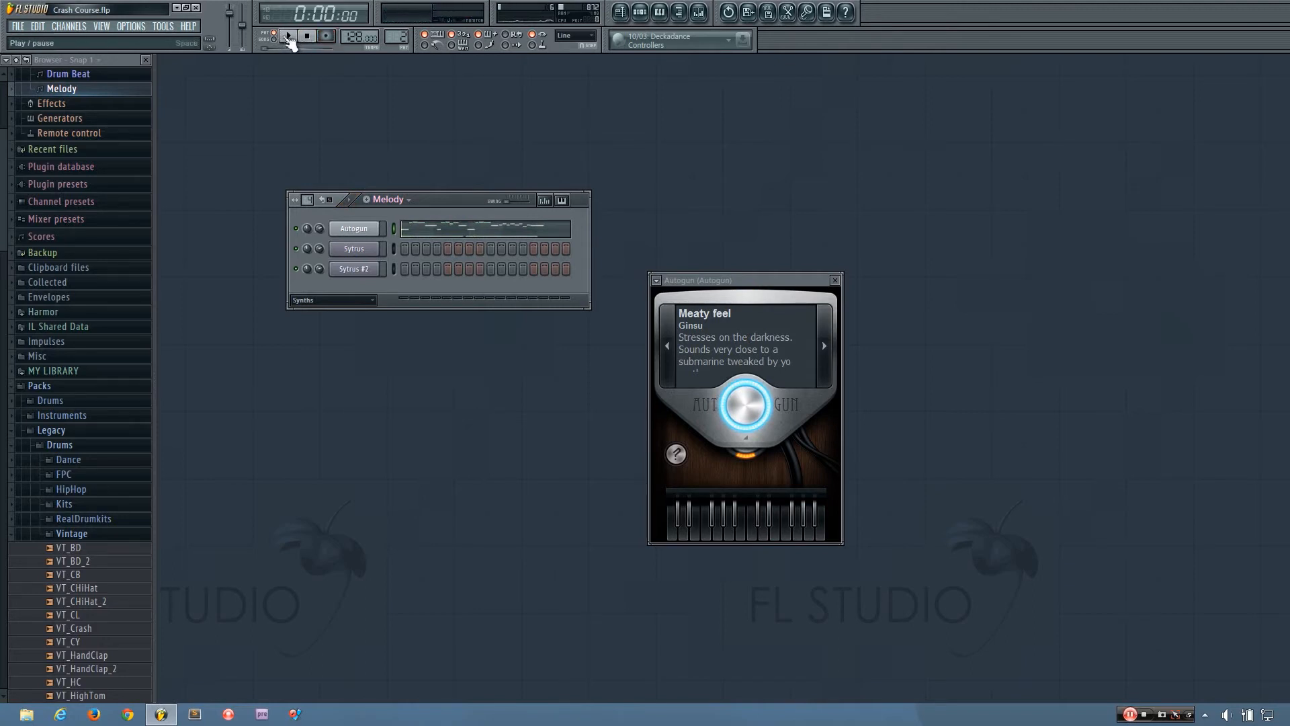
pyautogui.click(288, 38)
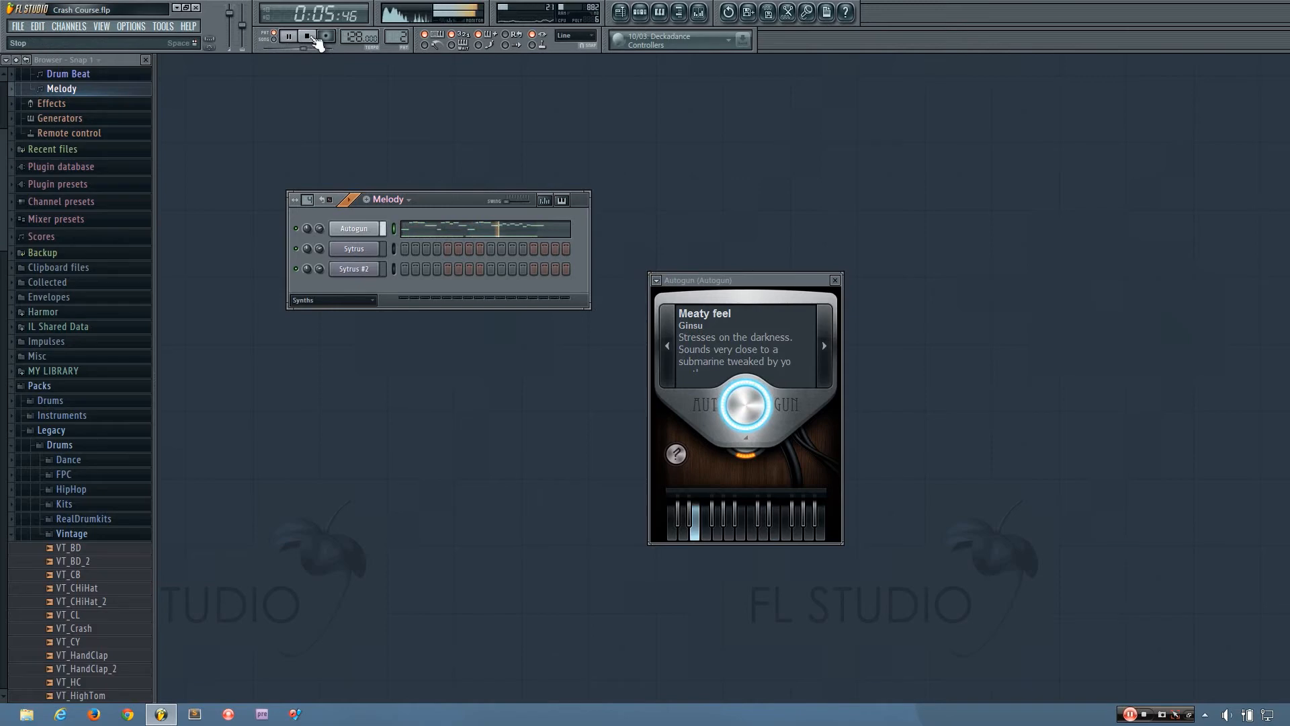
pyautogui.click(314, 38)
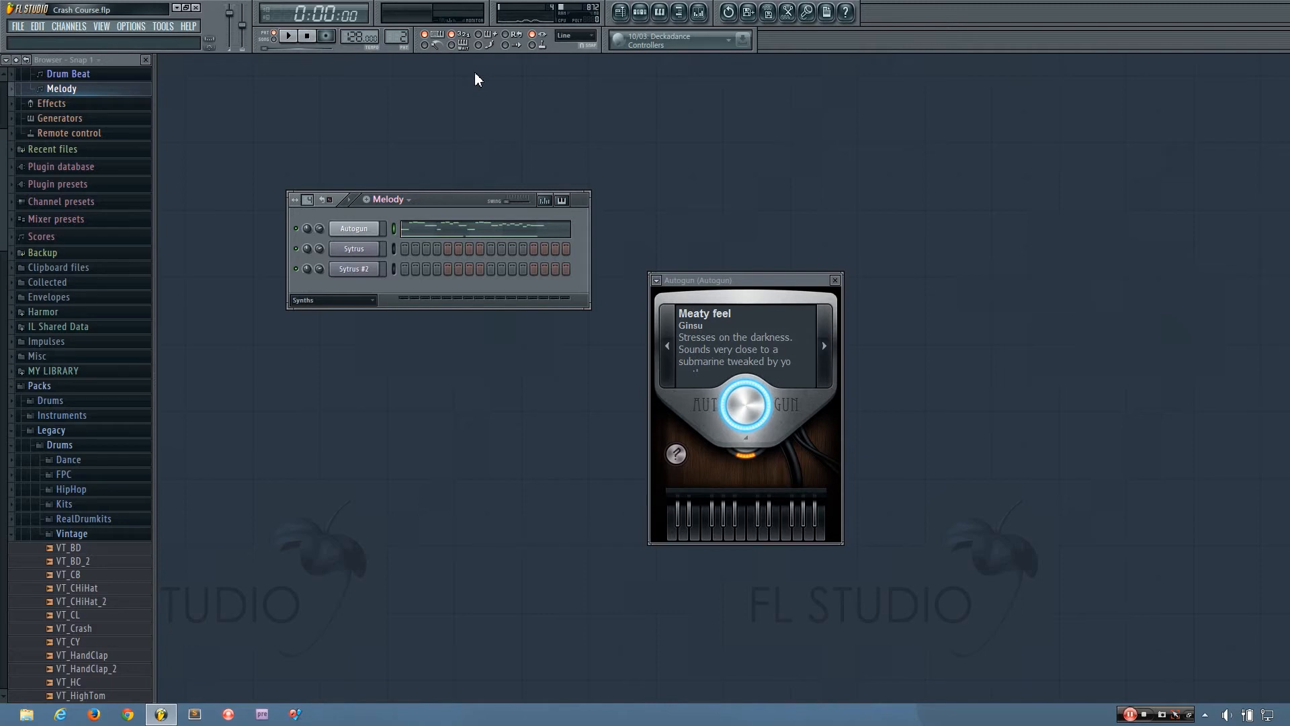
# Examine the recorded Autogun notes in the piano roll, closing and reopening the editor
pyautogui.click(489, 238)
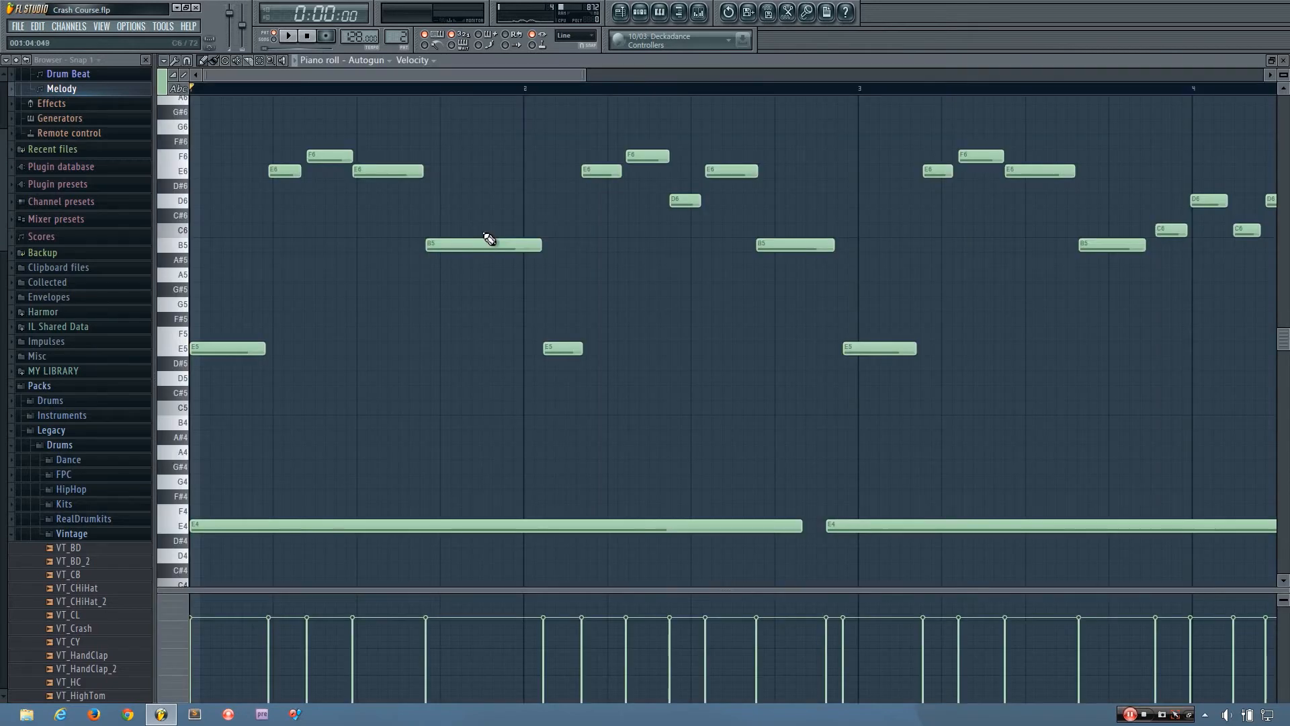
pyautogui.click(1284, 60)
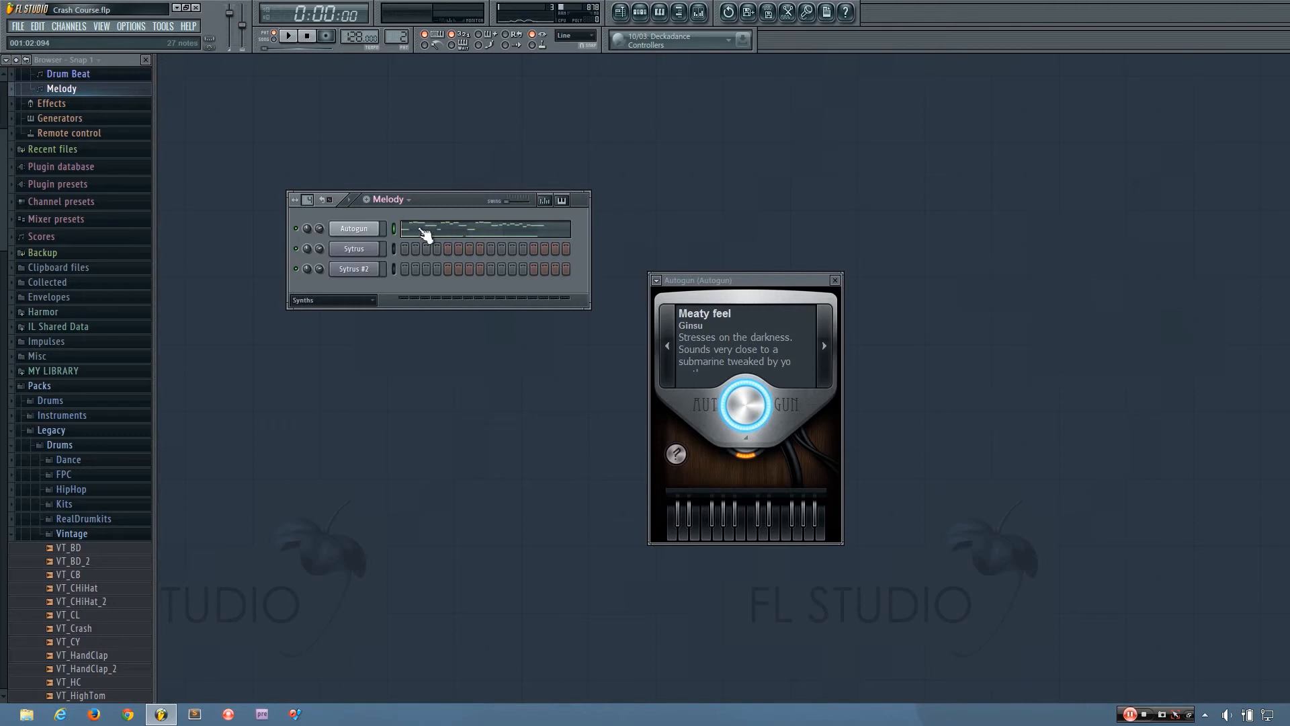
pyautogui.click(467, 234)
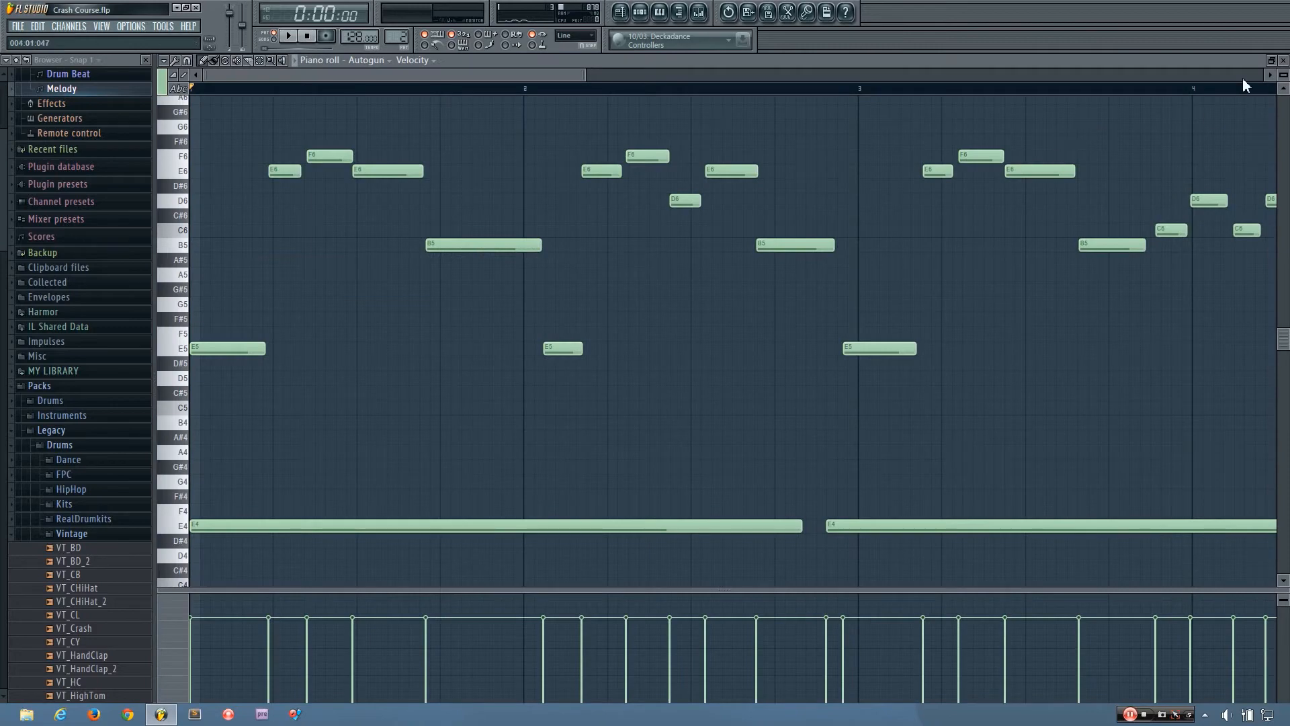
pyautogui.click(1284, 59)
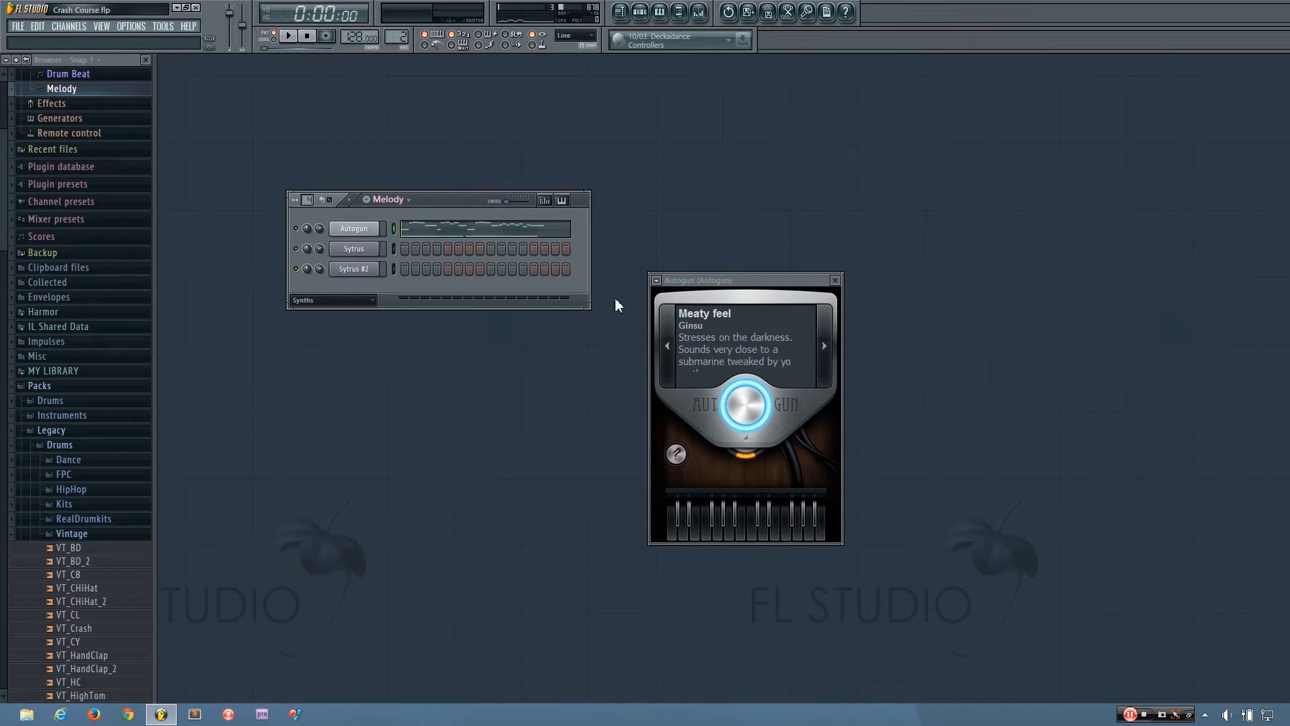
pyautogui.press('F7')
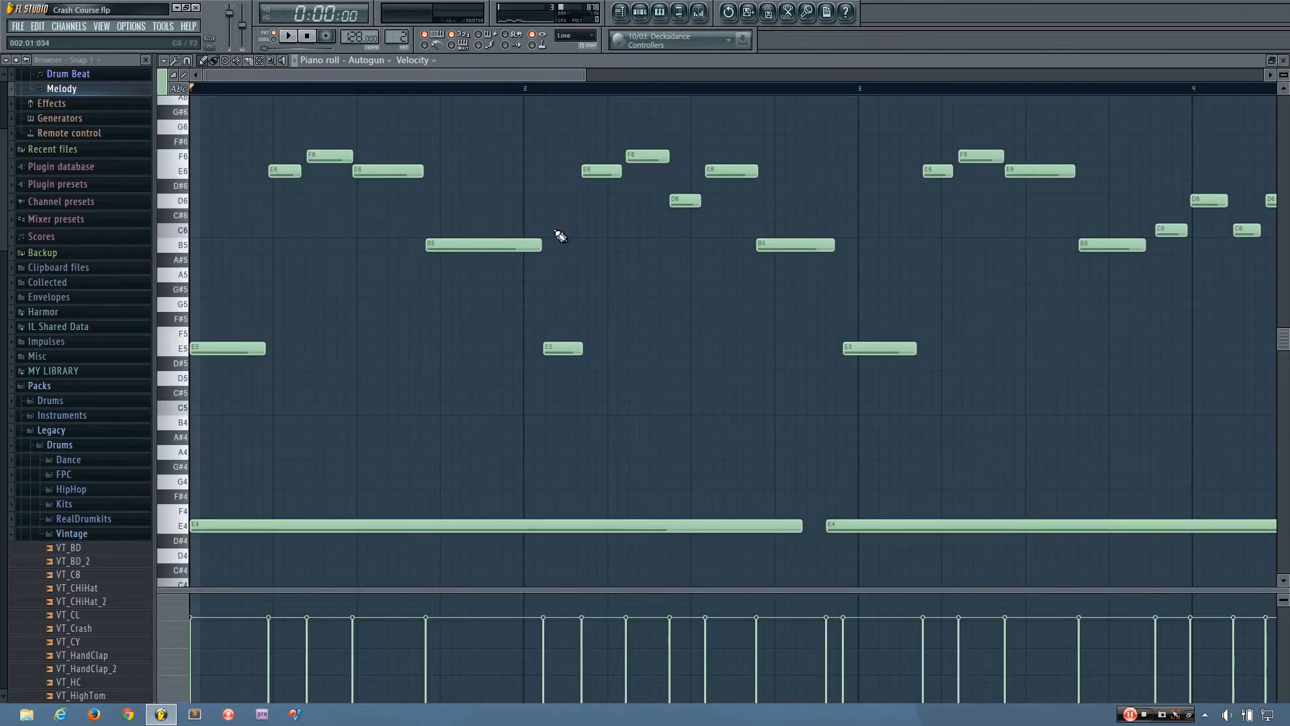
# Try the Sytrus channel as the piano roll's target, return to Autogun, and close the piano roll
pyautogui.click(426, 61)
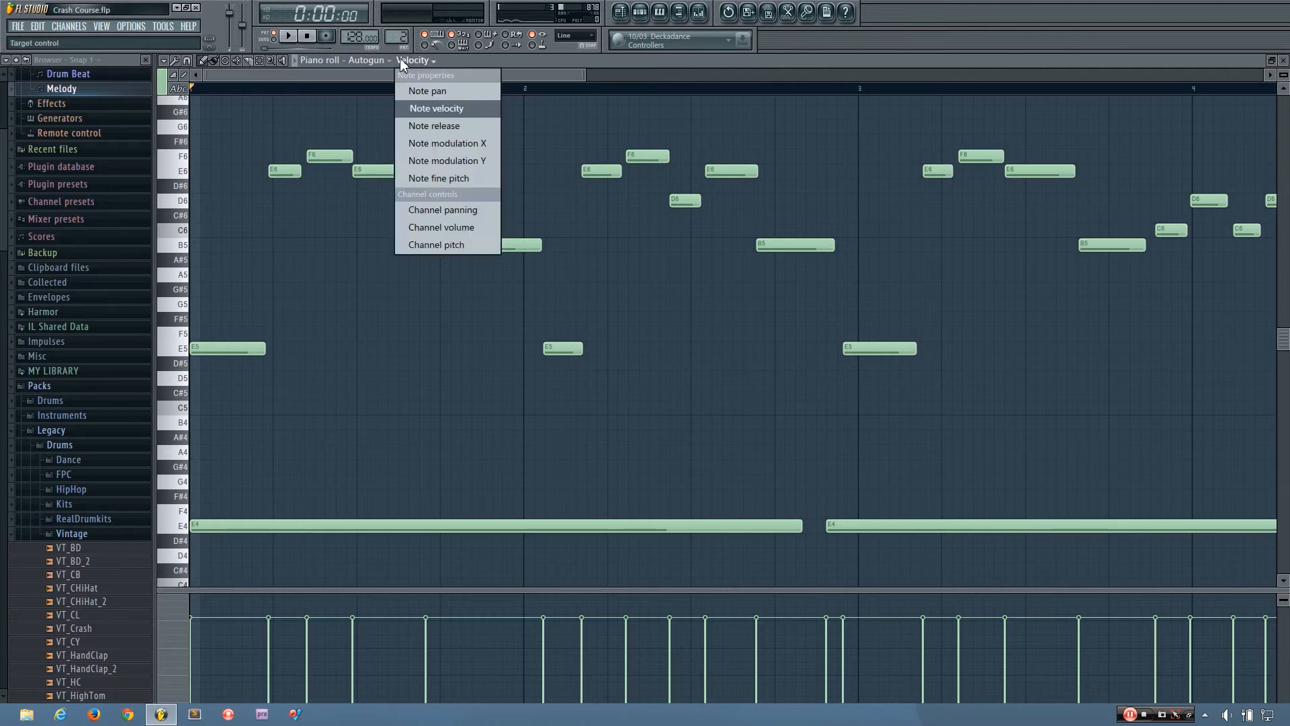
pyautogui.click(400, 59)
pyautogui.click(382, 60)
pyautogui.click(388, 240)
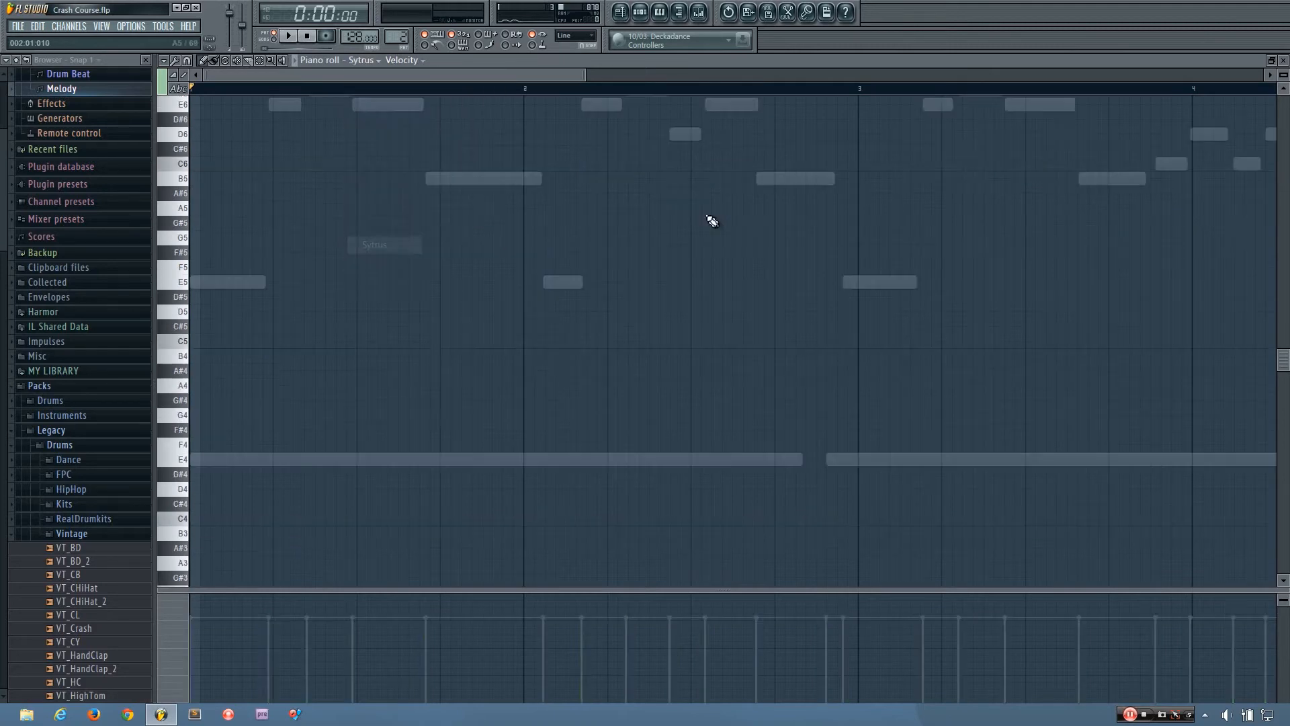
pyautogui.scroll(3, 720, 287)
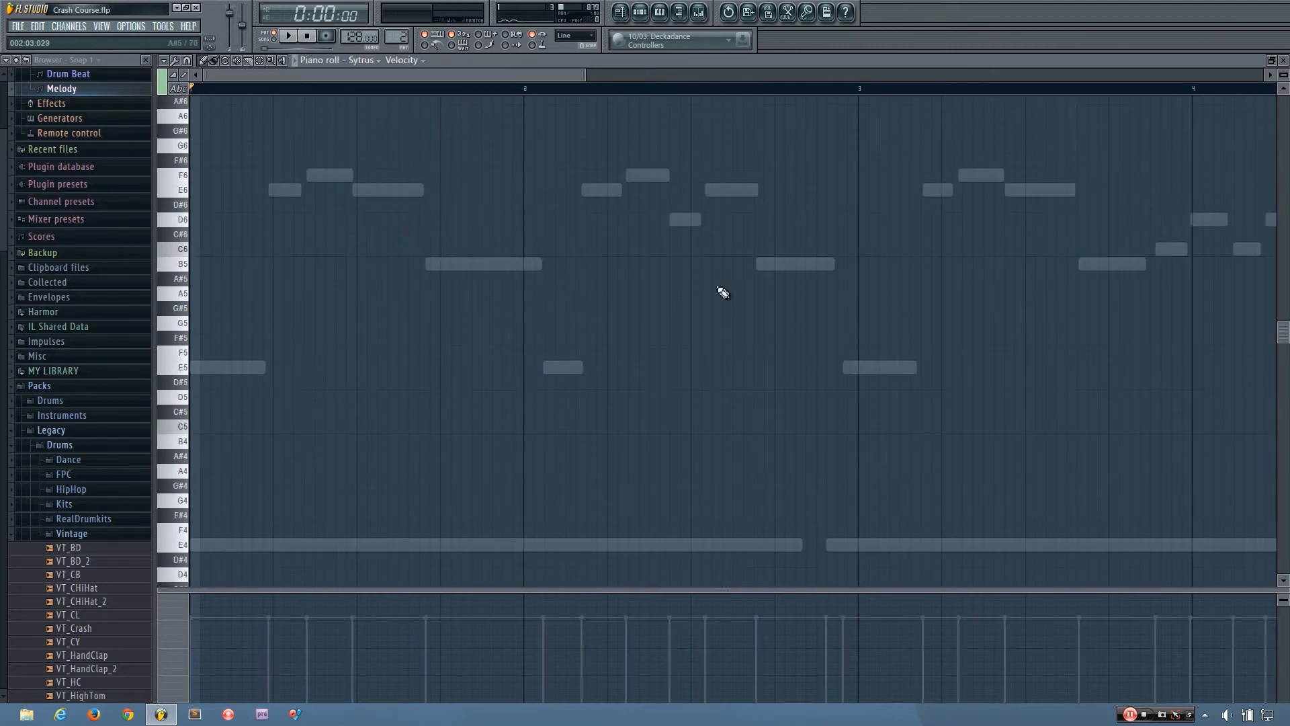
pyautogui.click(361, 60)
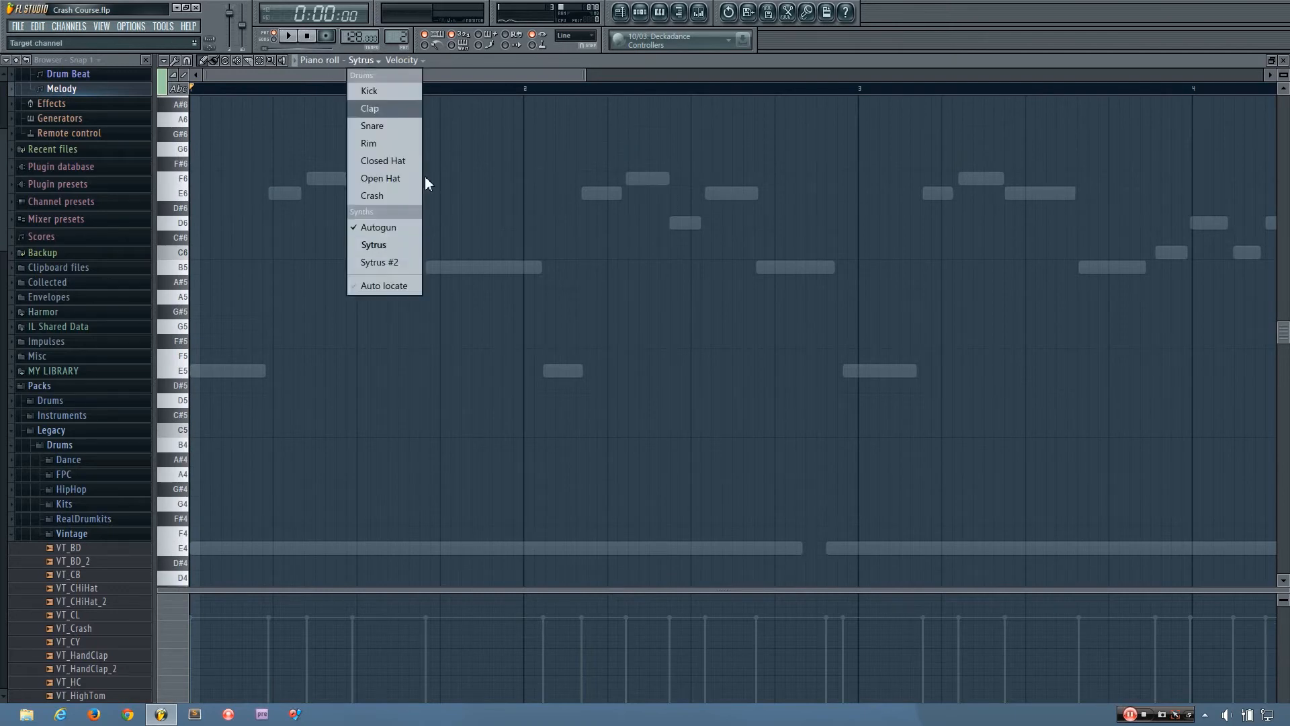
pyautogui.click(377, 228)
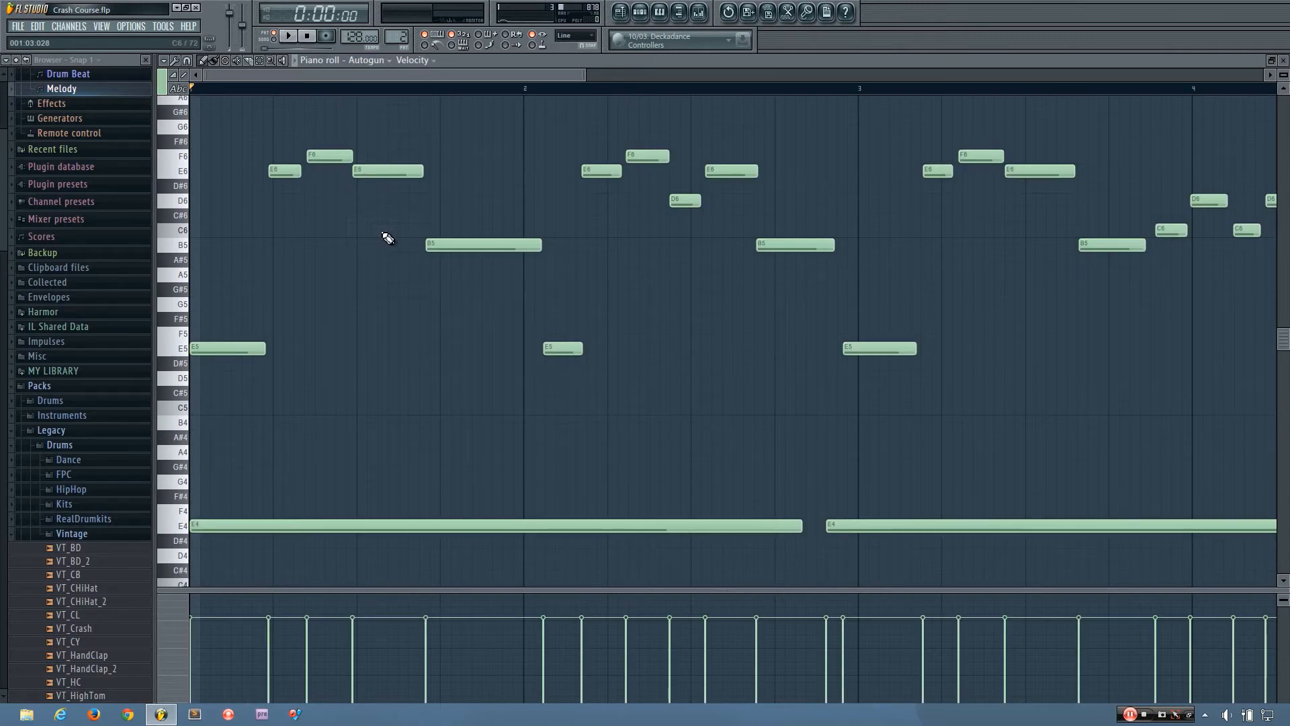
pyautogui.click(658, 12)
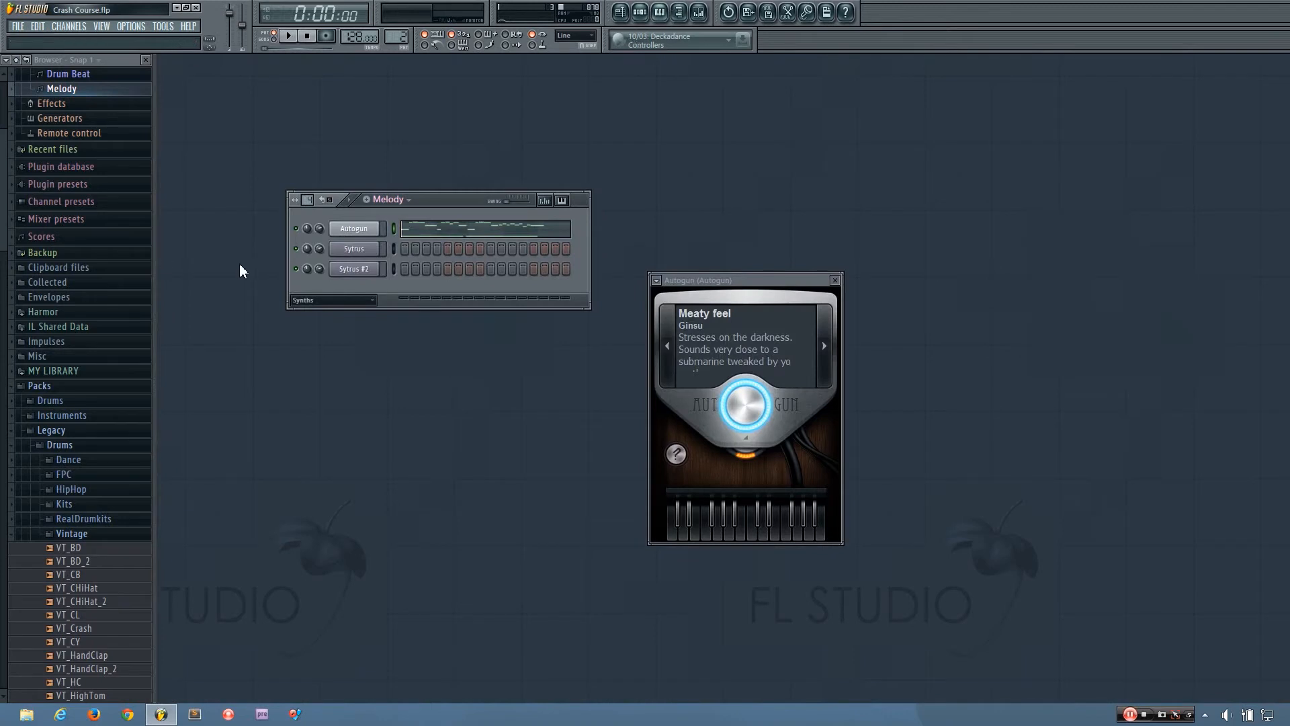
# Rename the Autogun channel to Bells and give it the pink colour
pyautogui.keyDown('shift'); pyautogui.click(352, 229); pyautogui.keyUp('shift')
pyautogui.write('Bells')
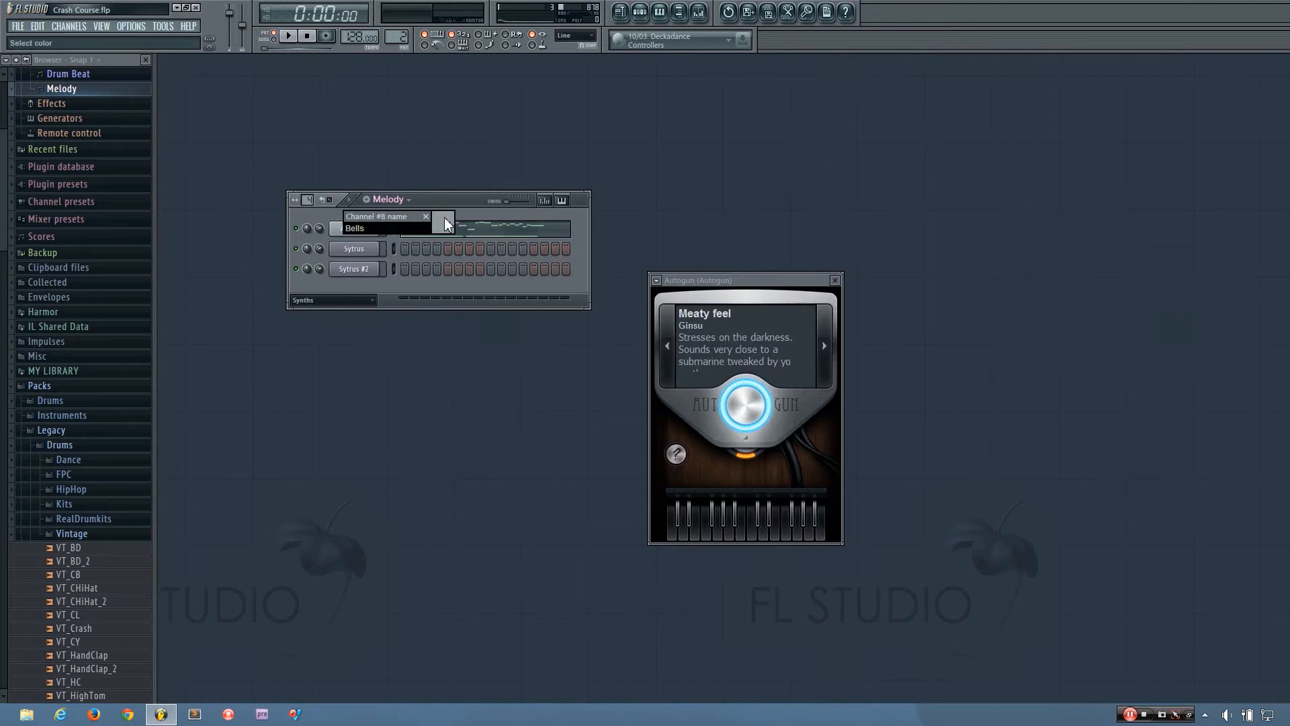
pyautogui.click(445, 219)
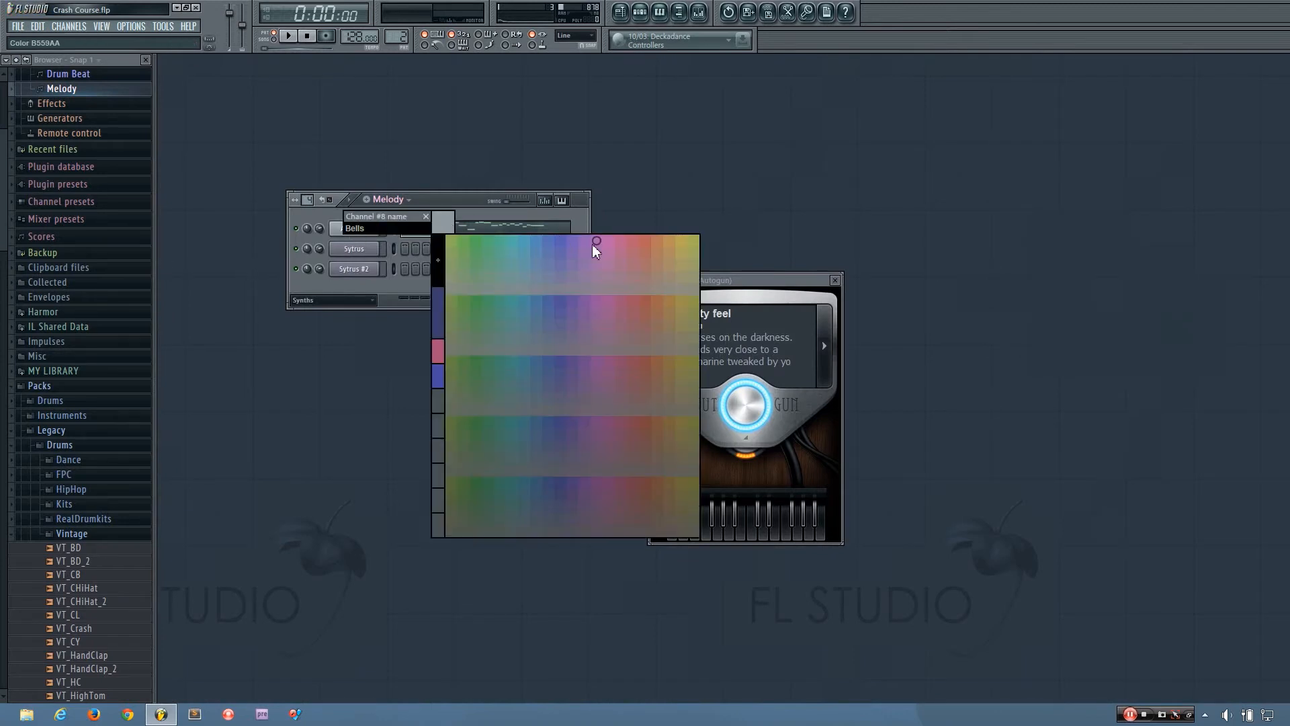
pyautogui.click(443, 351)
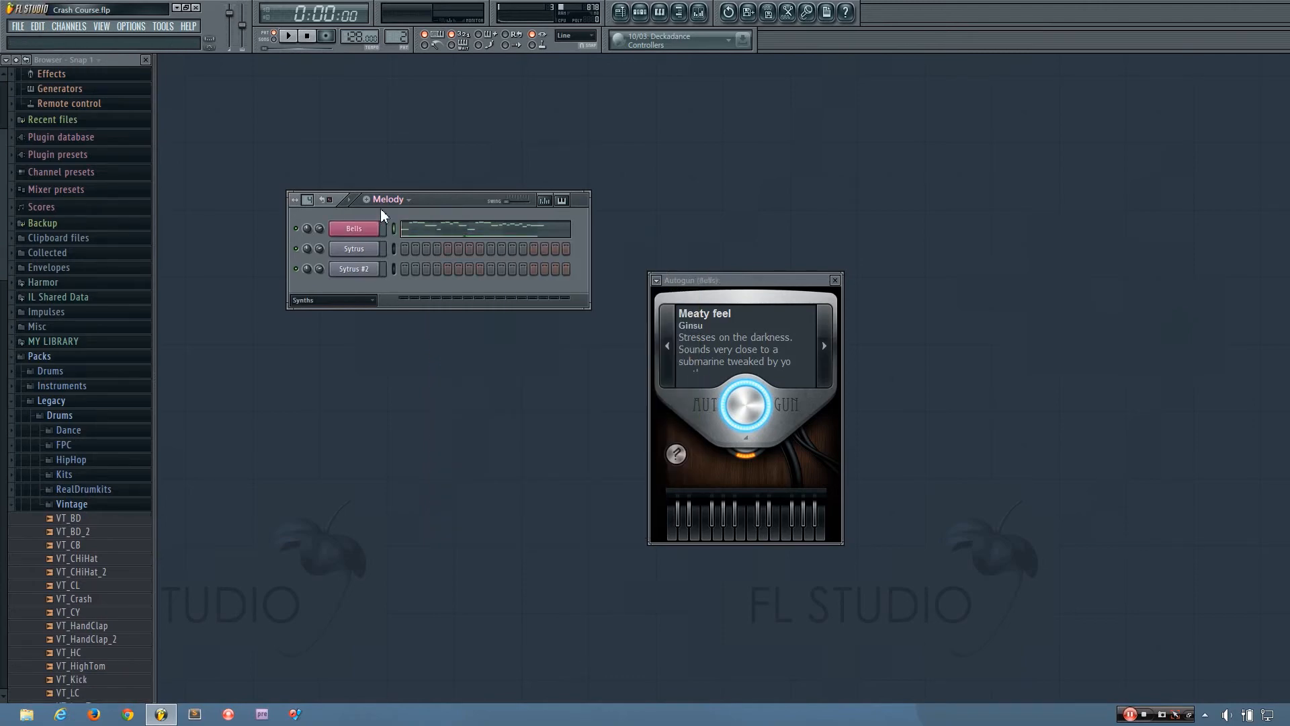
# Open the Bells channel's score in the piano roll and set its snap to 1/2 beat
pyautogui.click(470, 230)
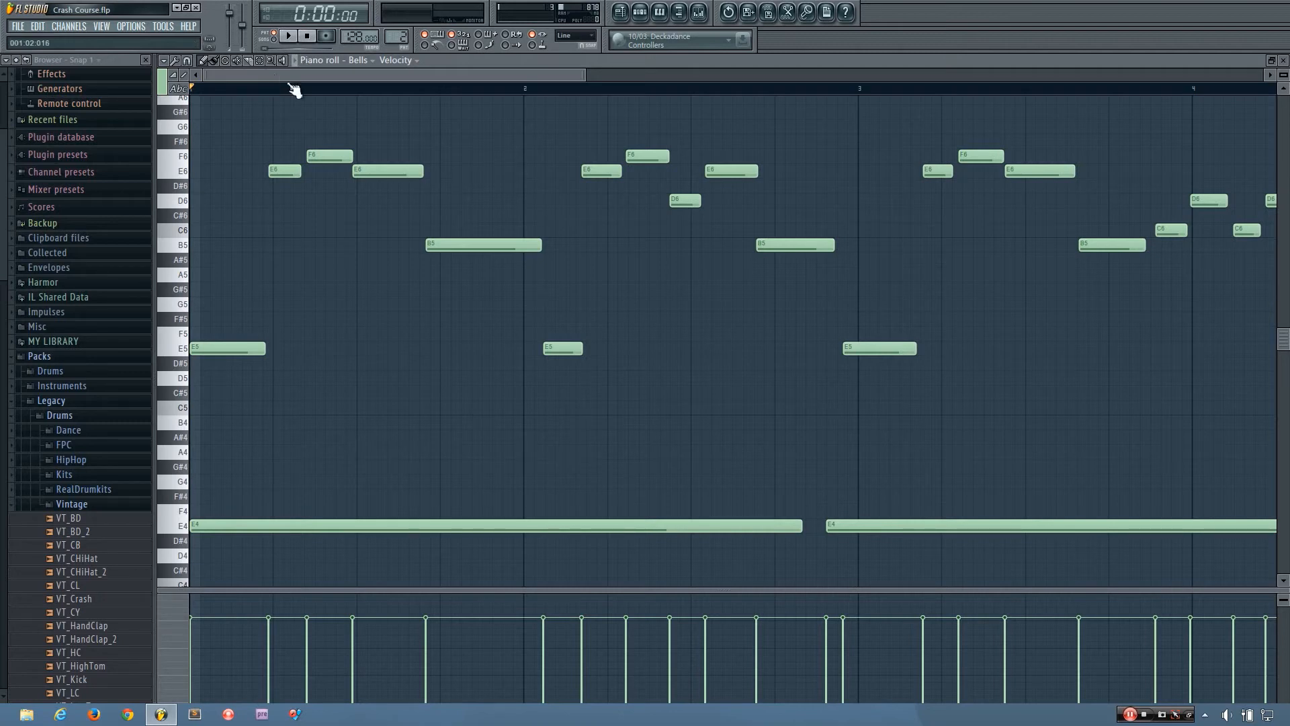
pyautogui.click(187, 61)
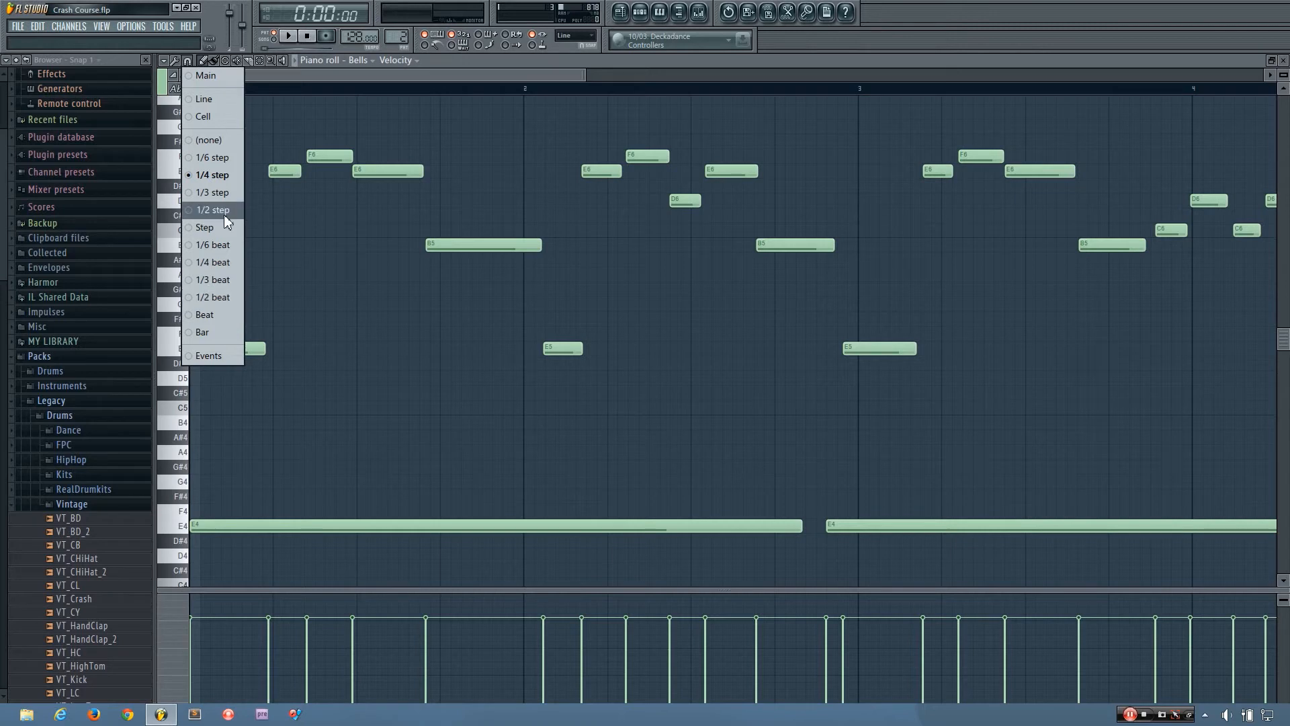
pyautogui.click(216, 300)
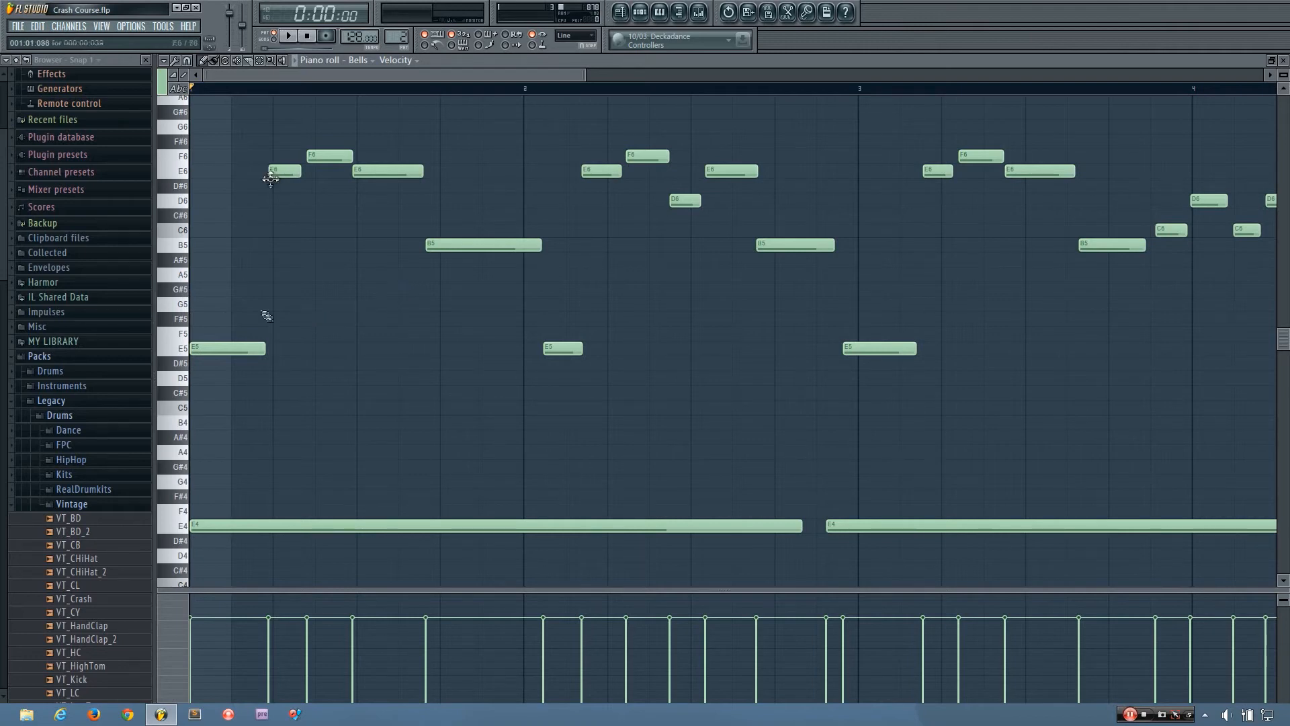
# Apply Quick quantize to all the recorded Bells notes
pyautogui.click(238, 351)
pyautogui.click(178, 356)
pyautogui.moveTo(178, 358); pyautogui.dragTo(208, 352)
pyautogui.moveTo(585, 78); pyautogui.dragTo(262, 150)
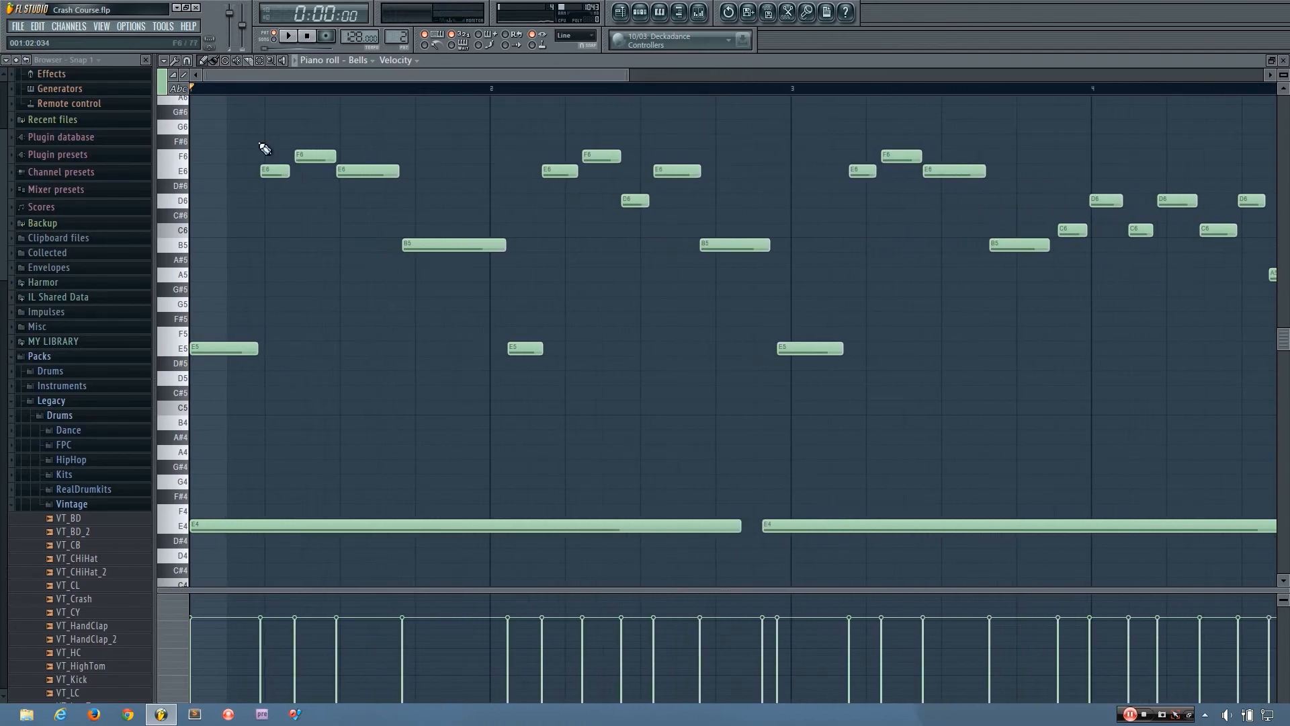
pyautogui.click(164, 60)
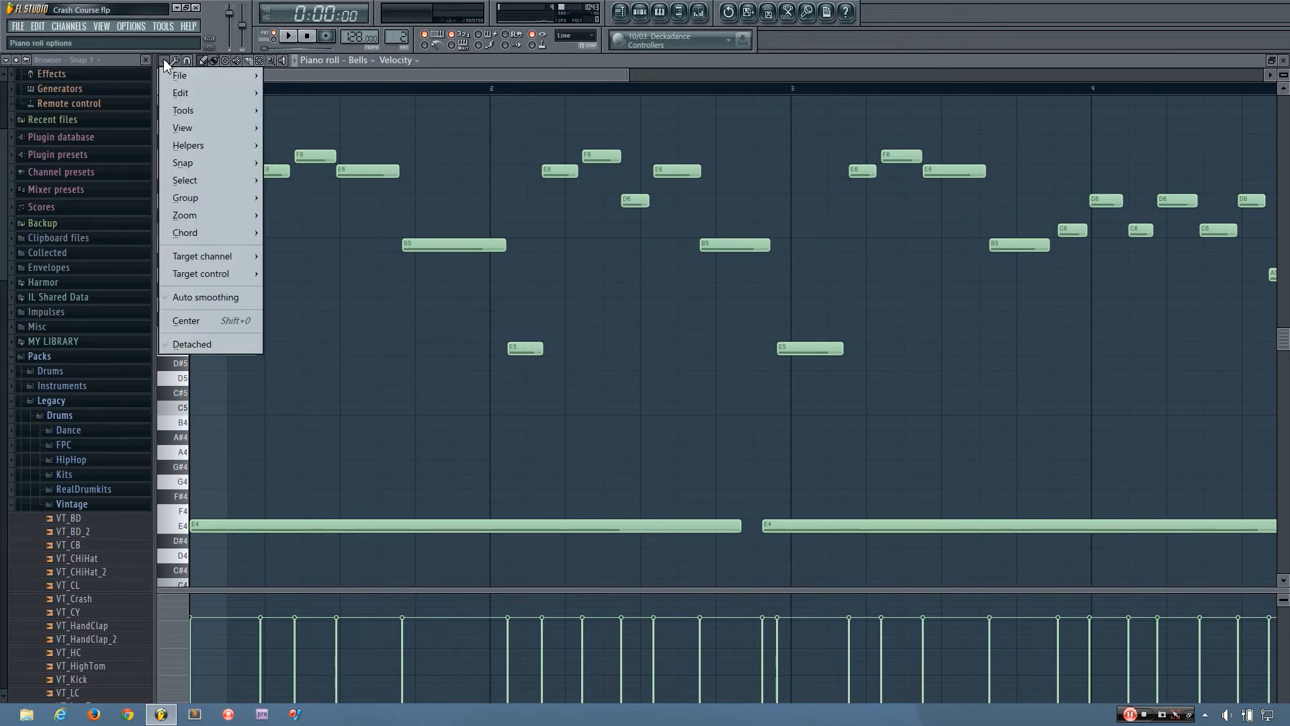
pyautogui.moveTo(192, 107)
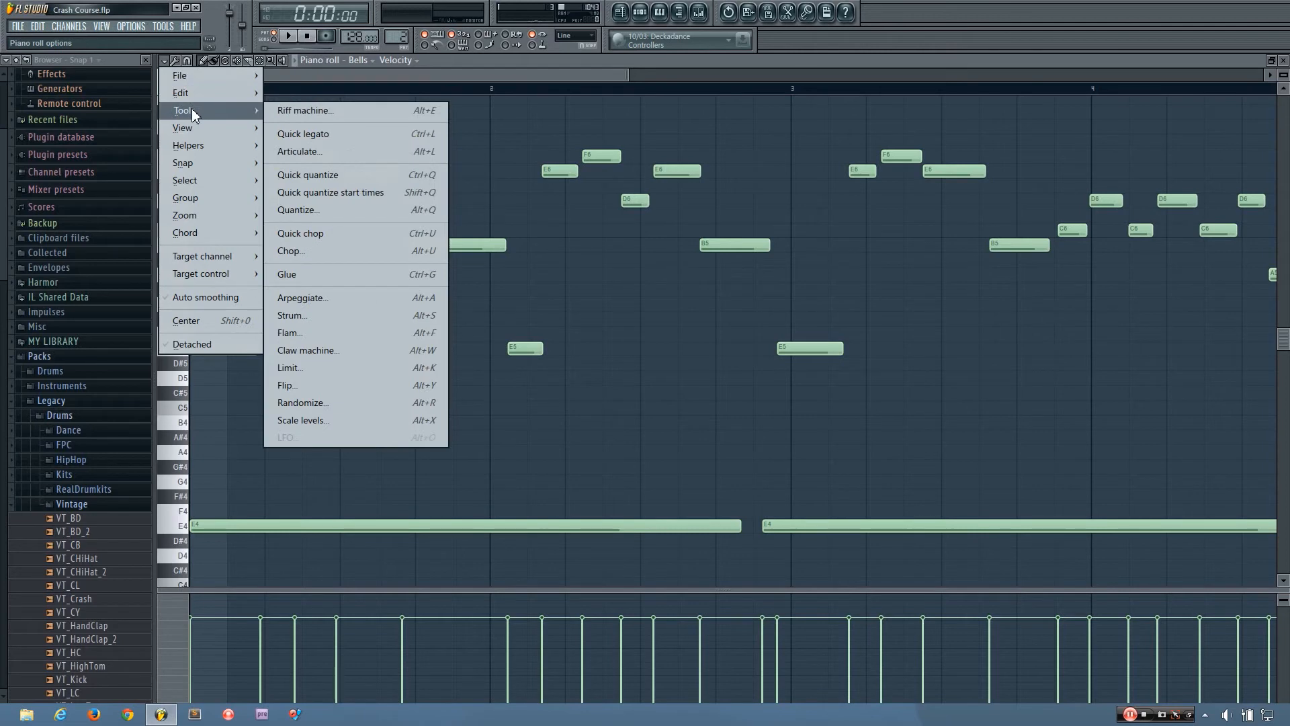
pyautogui.click(422, 175)
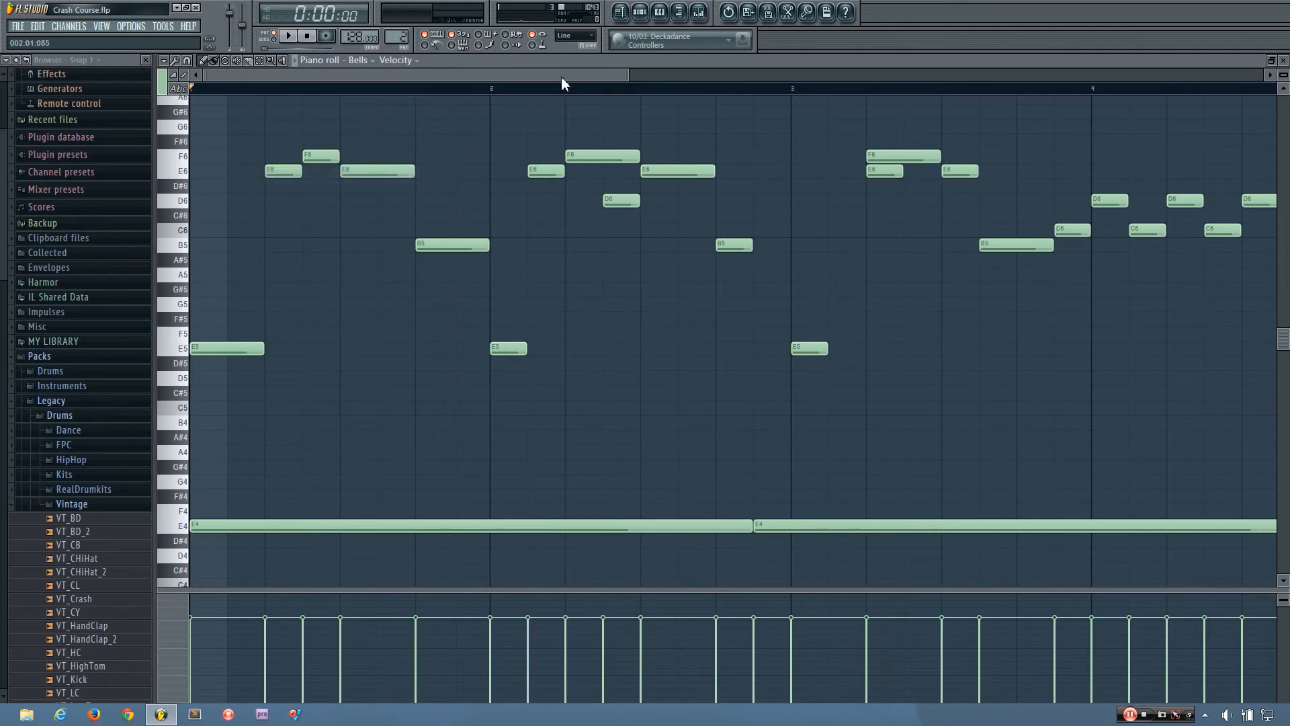
# Make the two long E4 notes two bars each, with the first extended to bar 3 and the second starting there
pyautogui.moveTo(411, 72); pyautogui.dragTo(583, 83)
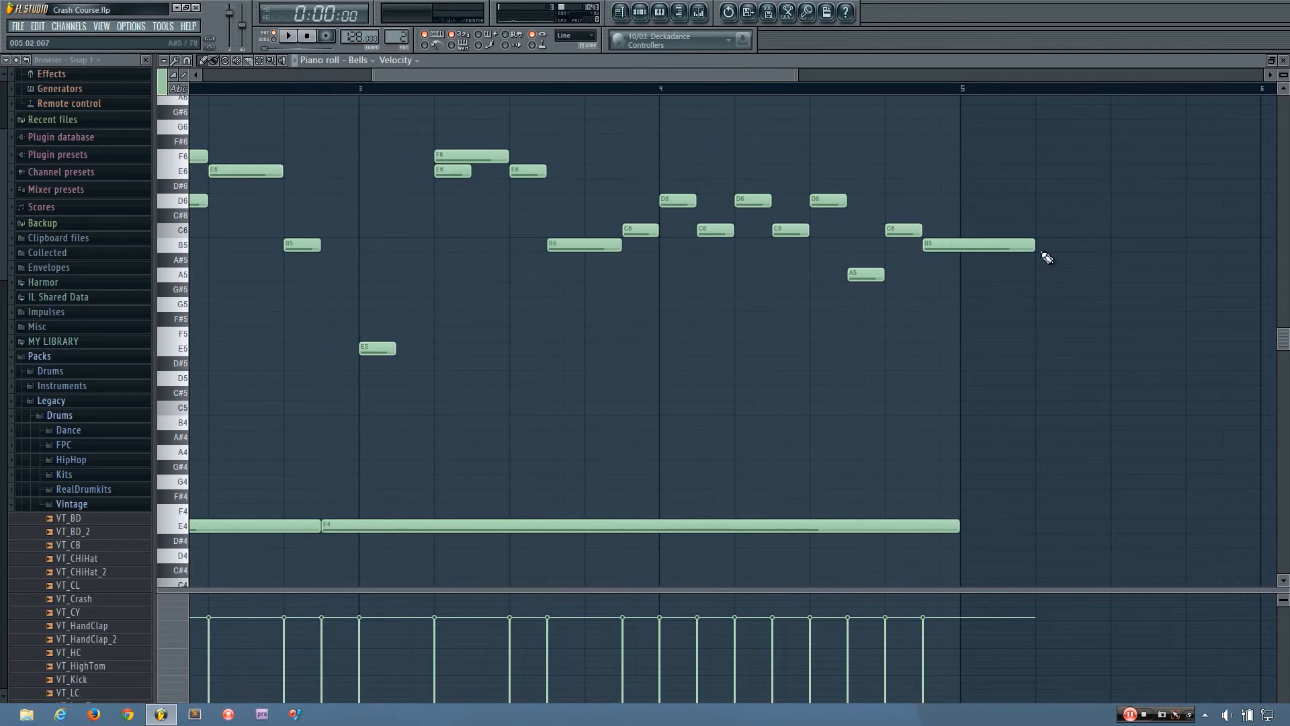
pyautogui.moveTo(635, 79); pyautogui.dragTo(445, 94)
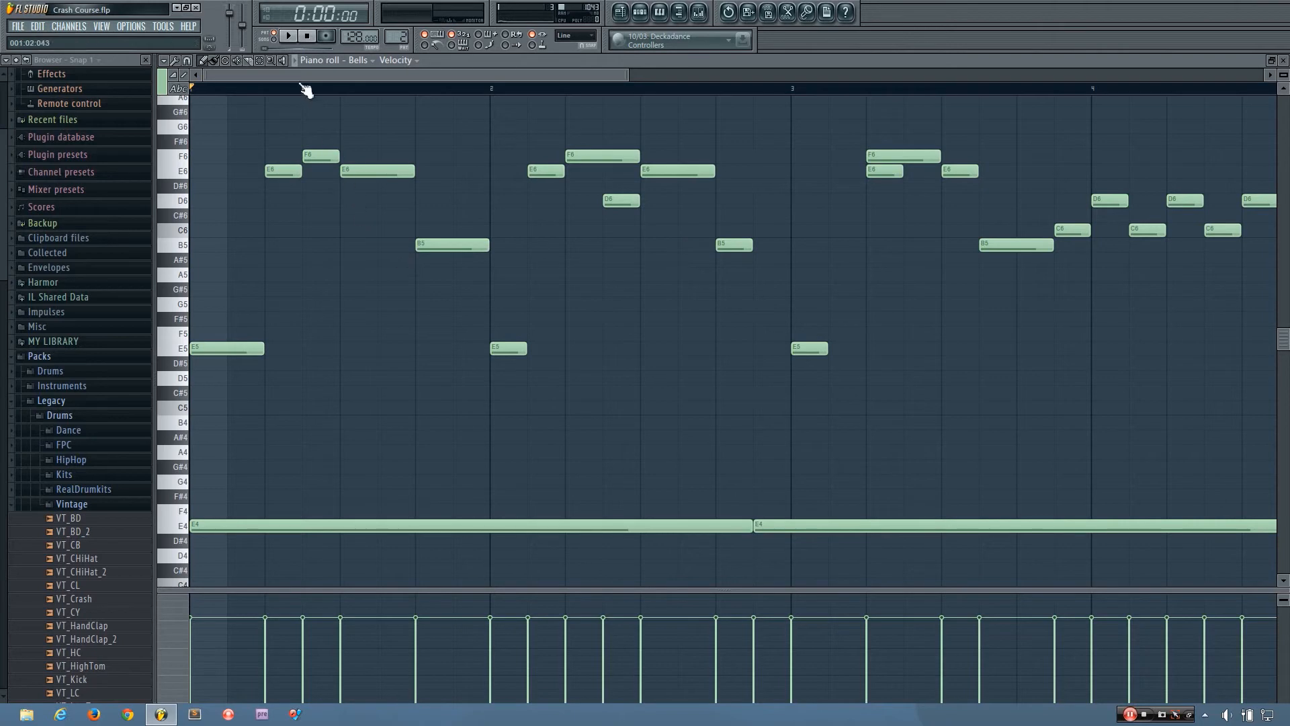
pyautogui.scroll(-2, 637, 482)
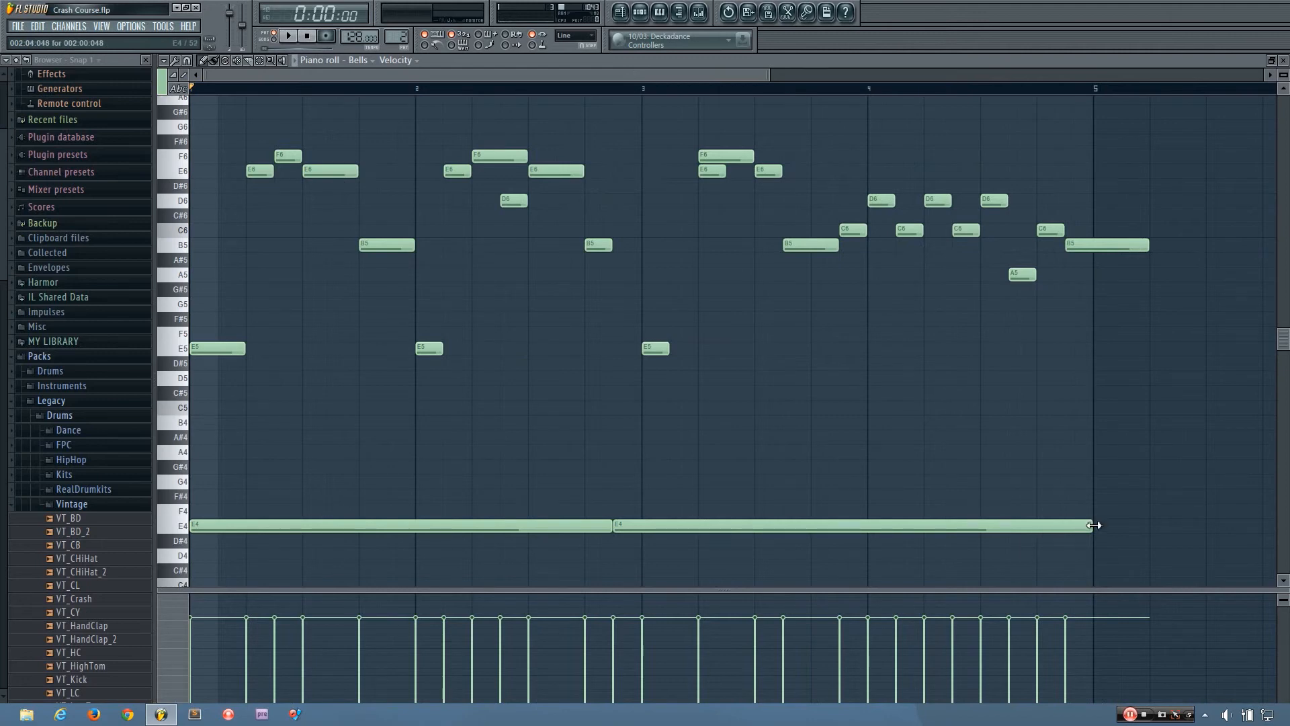
pyautogui.moveTo(1090, 531); pyautogui.dragTo(1058, 569)
pyautogui.moveTo(737, 531); pyautogui.dragTo(754, 533)
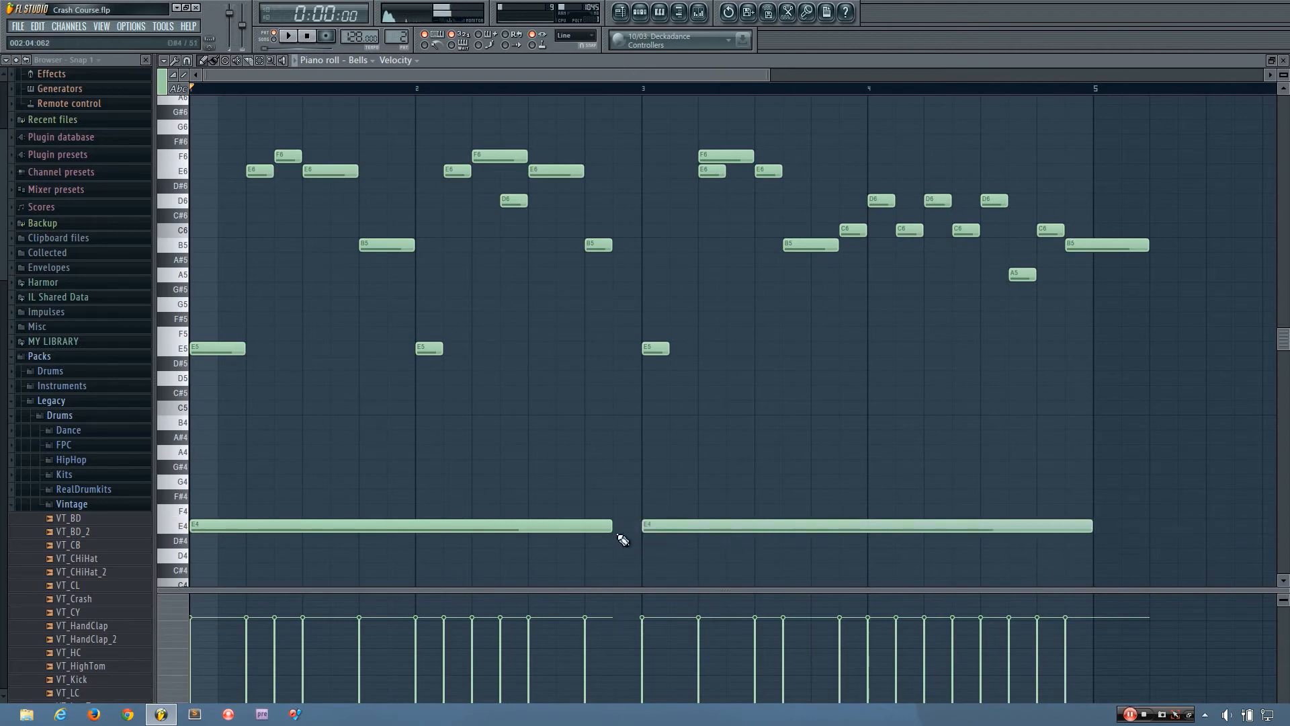
pyautogui.moveTo(611, 532); pyautogui.dragTo(631, 541)
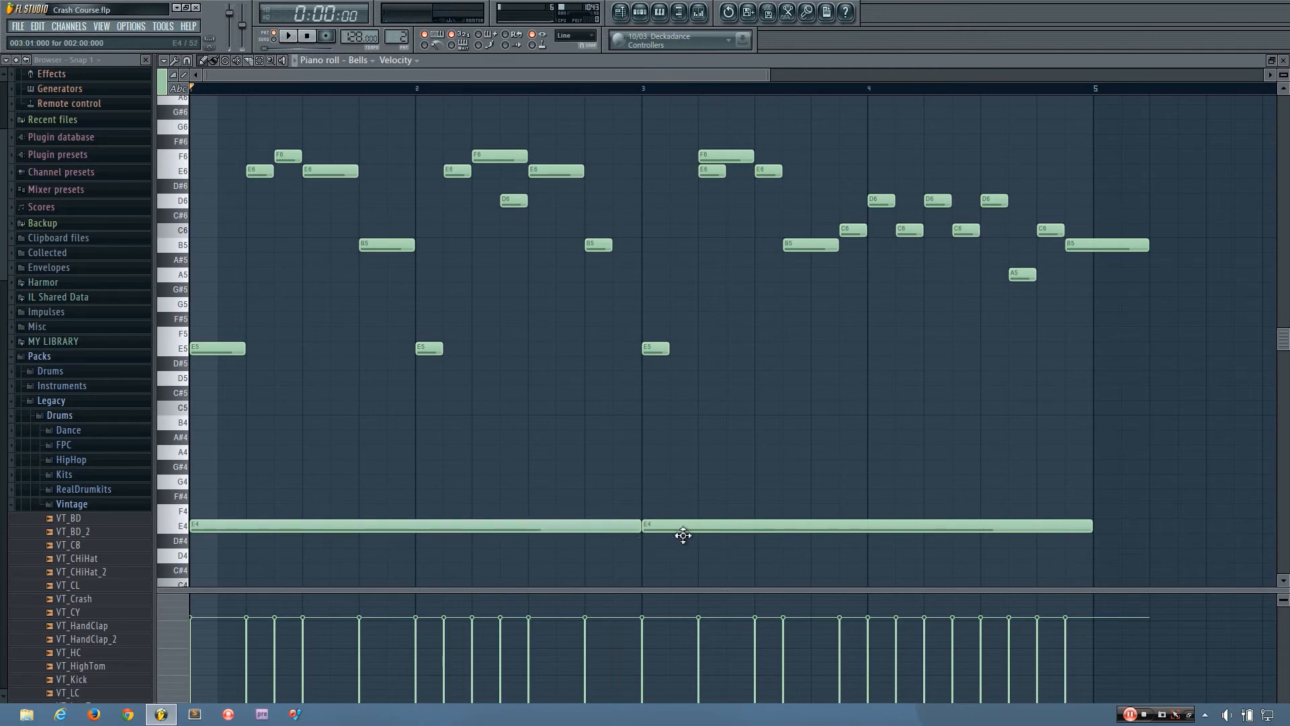
# Play back the opening of the Bells melody to check its note timing
pyautogui.scroll(-1, 471, 398)
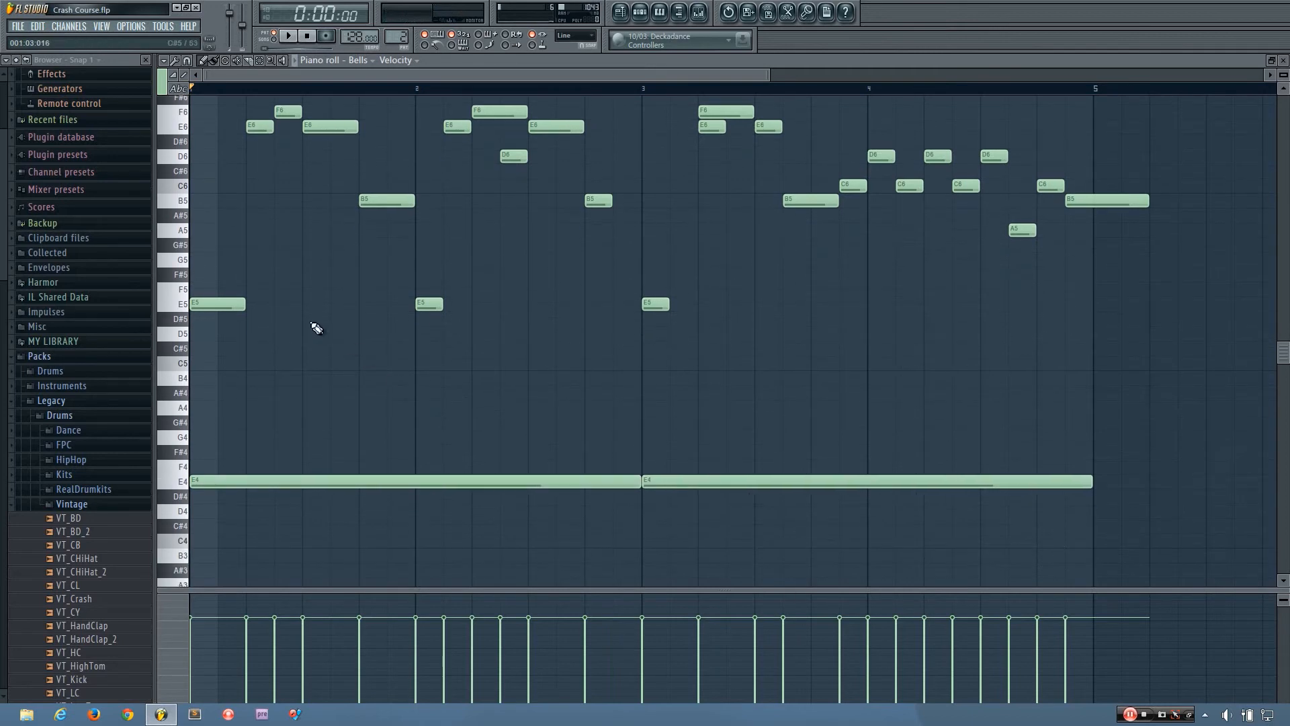
pyautogui.scroll(1, 316, 328)
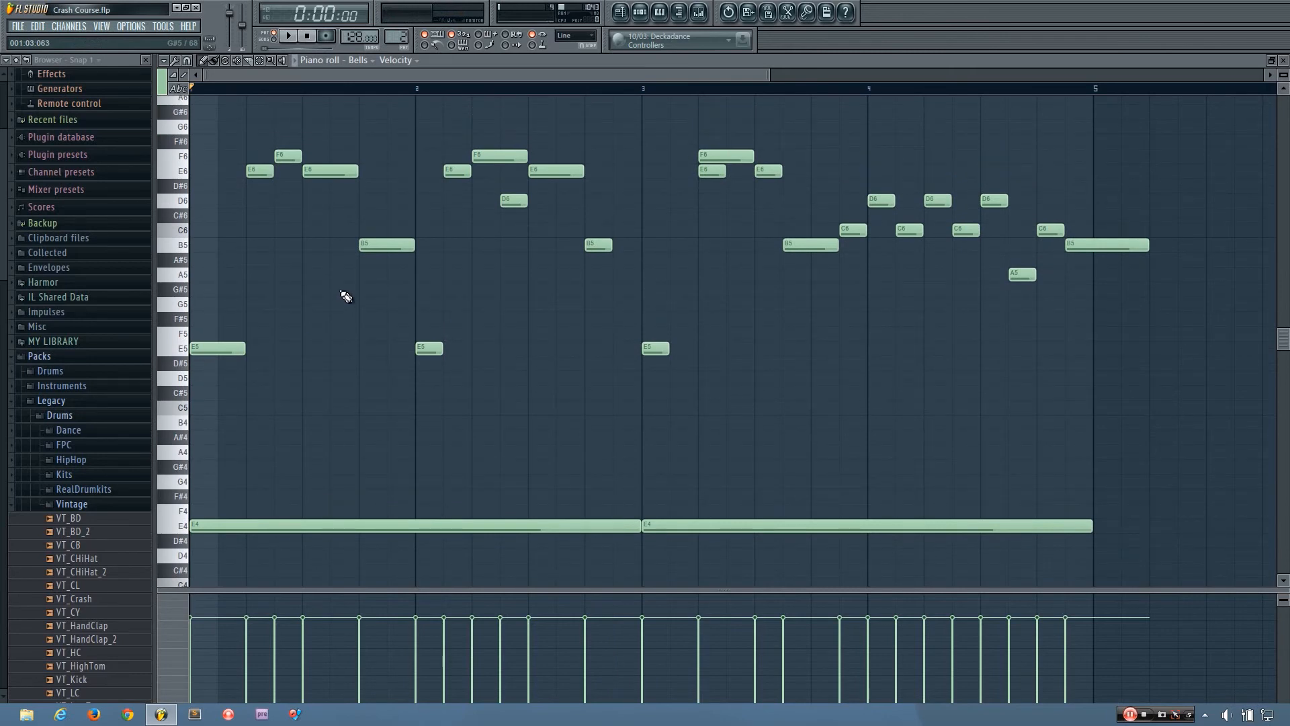
pyautogui.rightClick(426, 349)
pyautogui.moveTo(645, 356)
pyautogui.mouseDown()
pyautogui.moveTo(529, 214)
pyautogui.moveTo(531, 168)
pyautogui.moveTo(805, 185)
pyautogui.moveTo(842, 239)
pyautogui.moveTo(743, 293)
pyautogui.mouseUp()
pyautogui.hotkey('ctrl', 'z')
pyautogui.press('space')
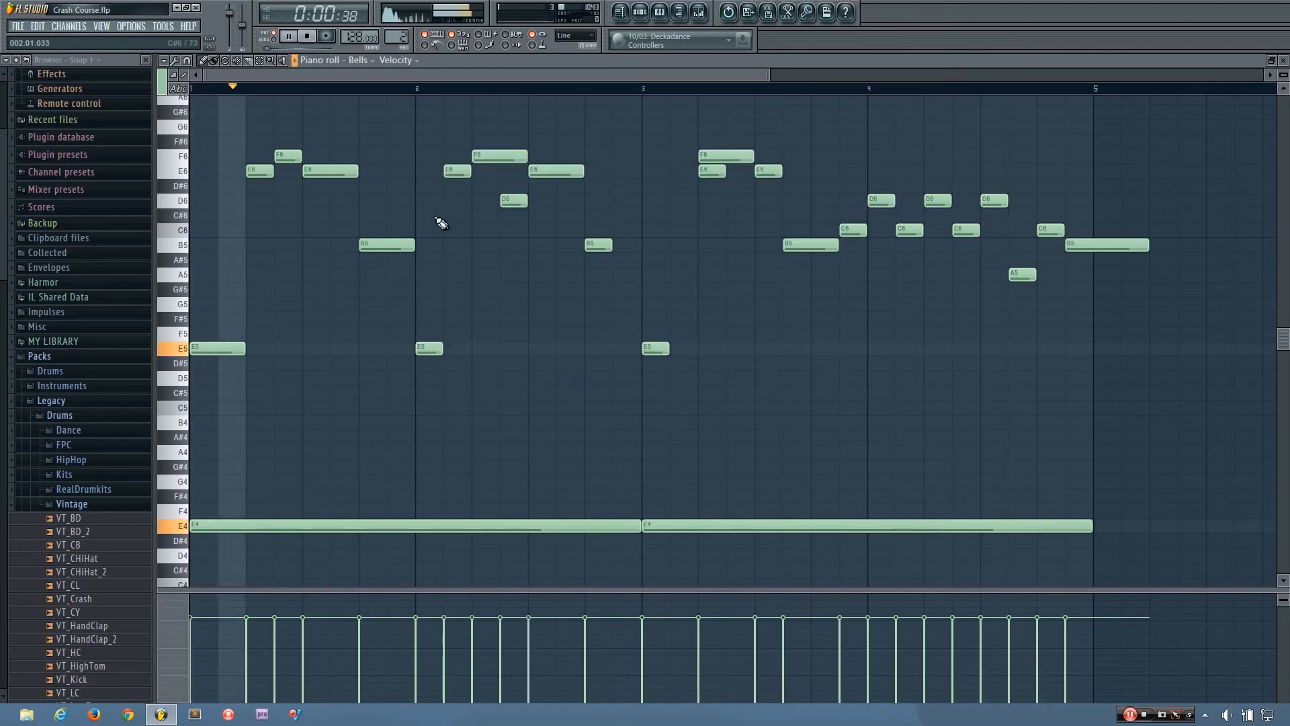
pyautogui.press('space')
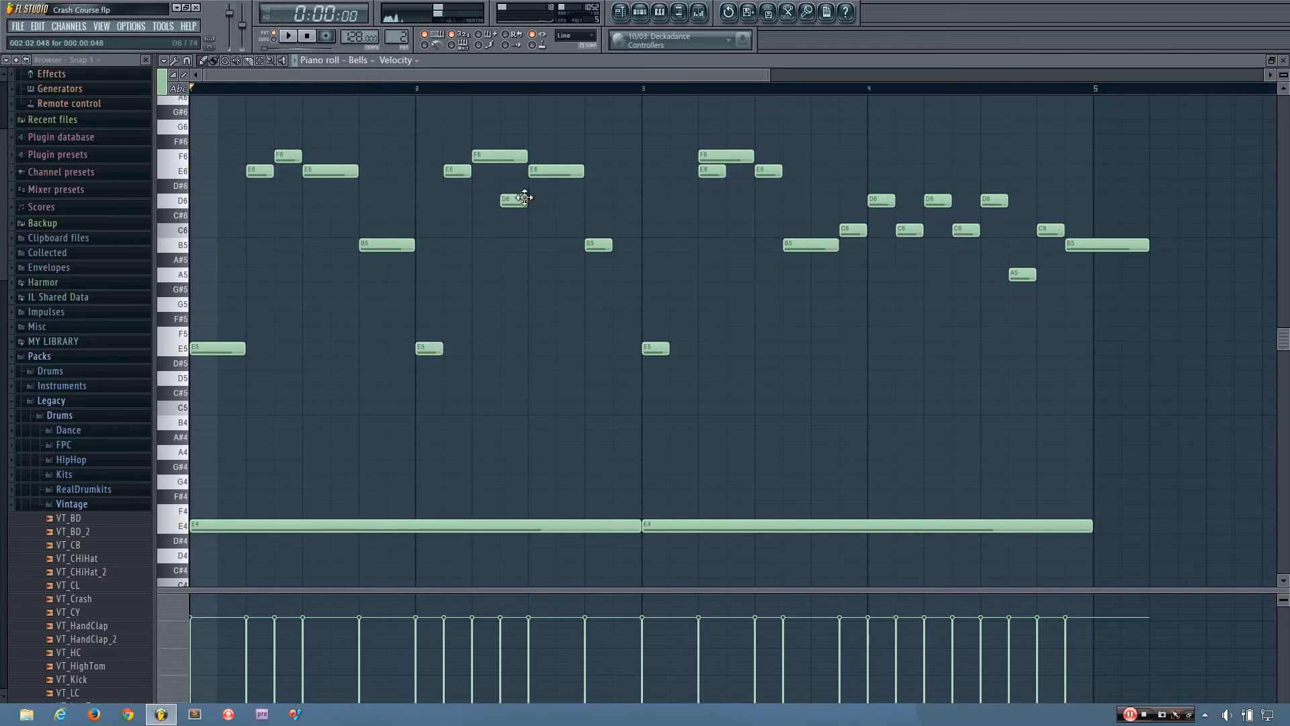
# Shorten bar 2's second F6 and last E6 to half a beat, and move its notes from E5 through that E6 half a beat later
pyautogui.moveTo(529, 155); pyautogui.dragTo(507, 172)
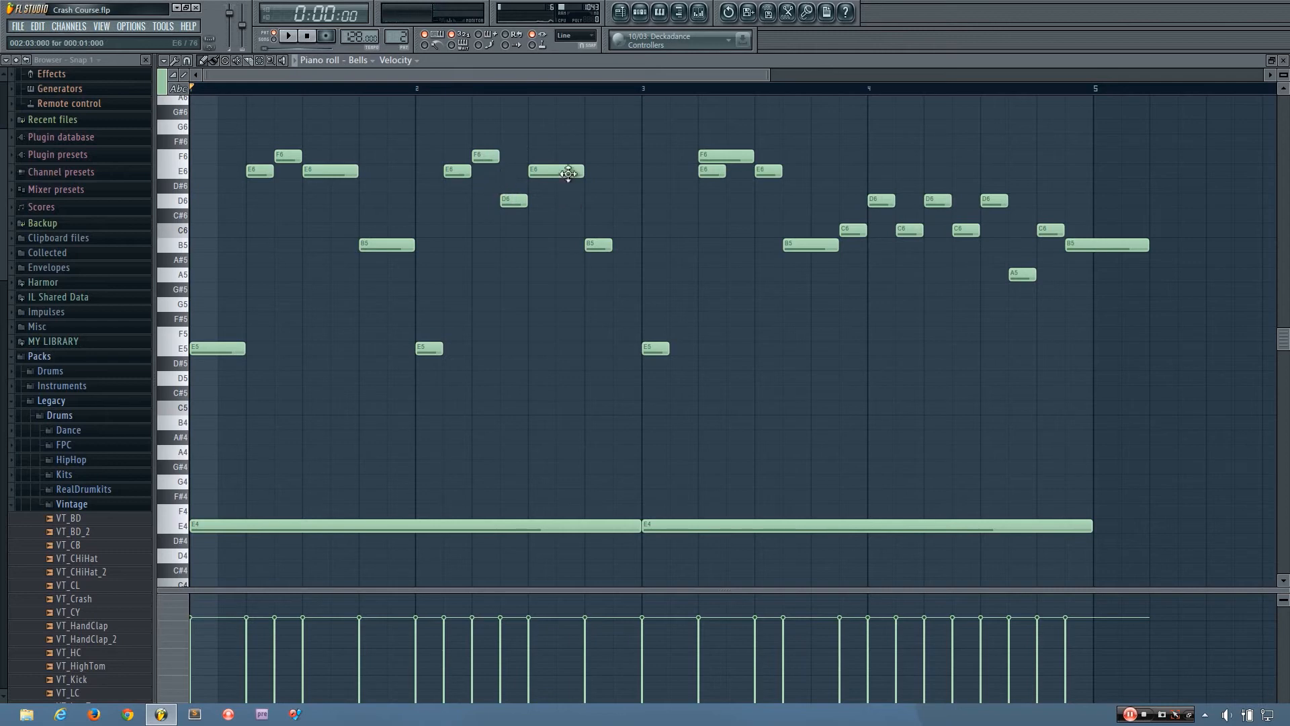
pyautogui.moveTo(561, 121); pyautogui.dragTo(462, 351)
pyautogui.press('space')
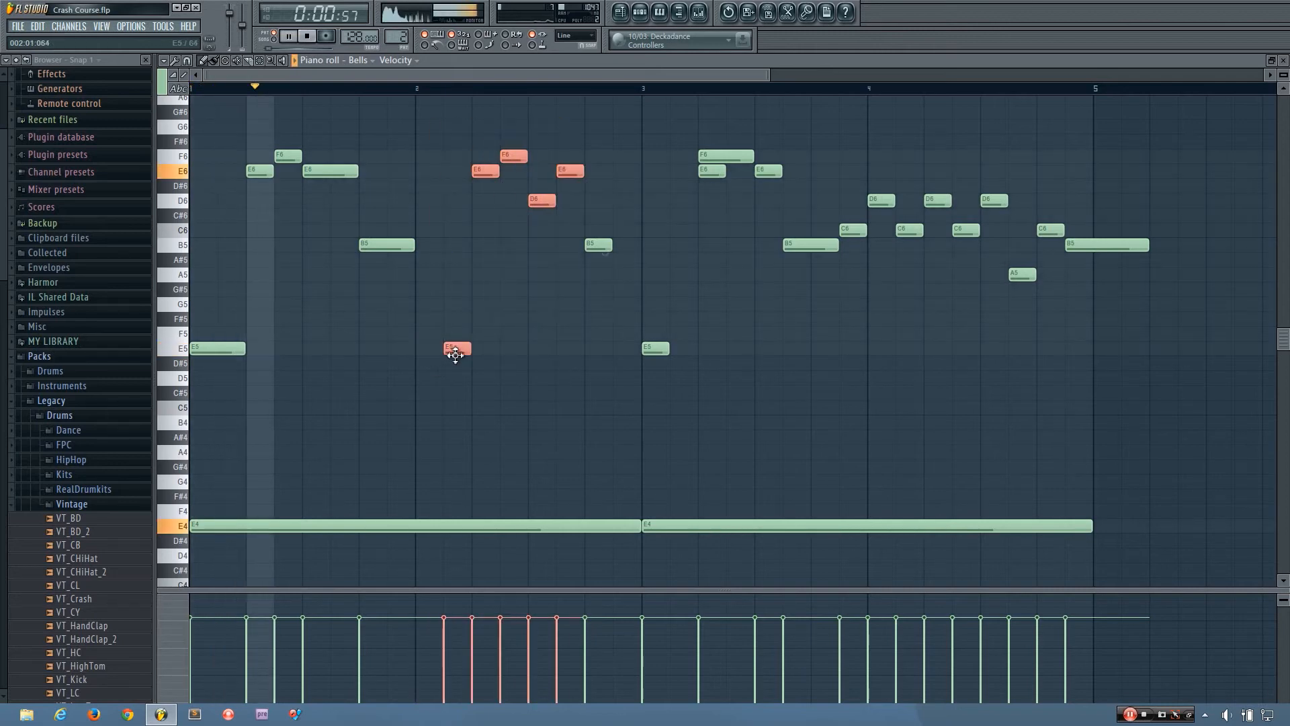
pyautogui.keyDown('ctrl'); pyautogui.click(517, 399); pyautogui.keyUp('ctrl')
pyautogui.press('space')
# Shorten bar 3's F6 note to half a beat, place it between the two E6 notes, and play the result
pyautogui.moveTo(714, 156); pyautogui.dragTo(754, 156)
pyautogui.press('space')
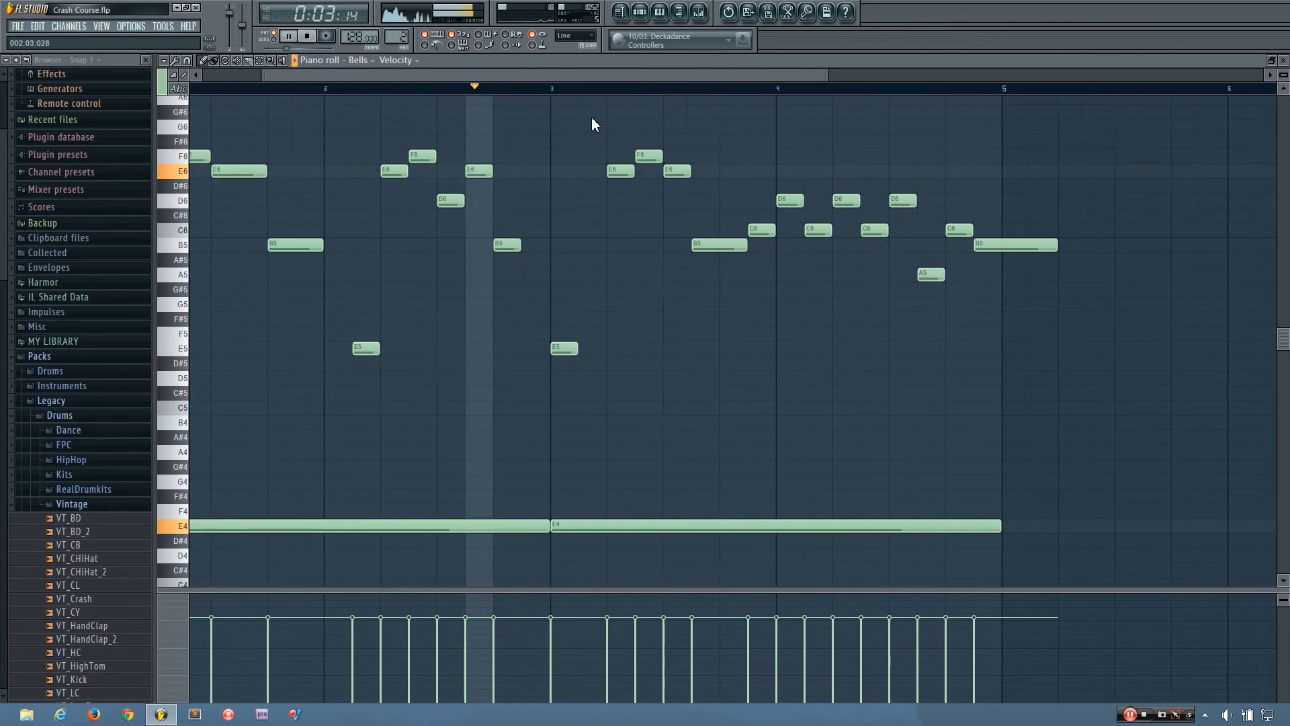
pyautogui.press('space')
# Audition the end of bar 3 and move all melody notes from its B5 onward half a beat later
pyautogui.moveTo(930, 304); pyautogui.dragTo(865, 356)
pyautogui.click(685, 91)
pyautogui.press('space')
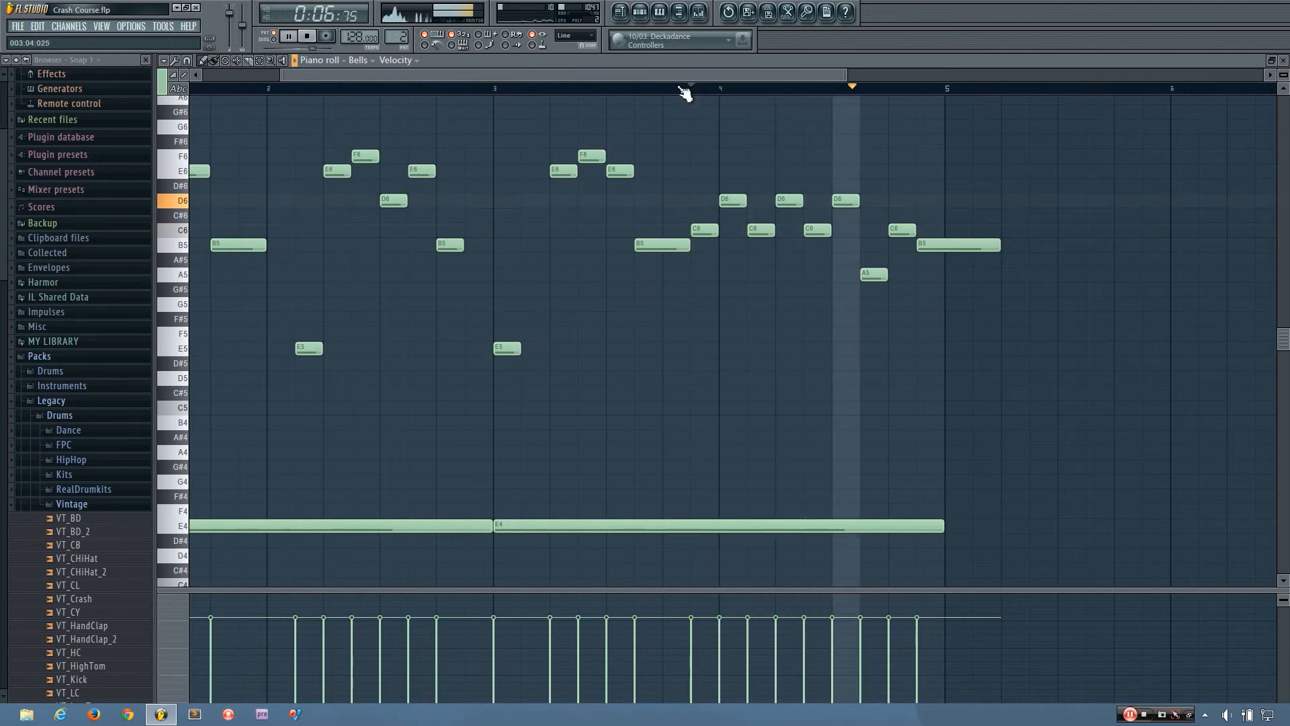
pyautogui.press('space')
pyautogui.moveTo(994, 305); pyautogui.dragTo(690, 245)
pyautogui.click(679, 312)
pyautogui.scroll(-2, 681, 309)
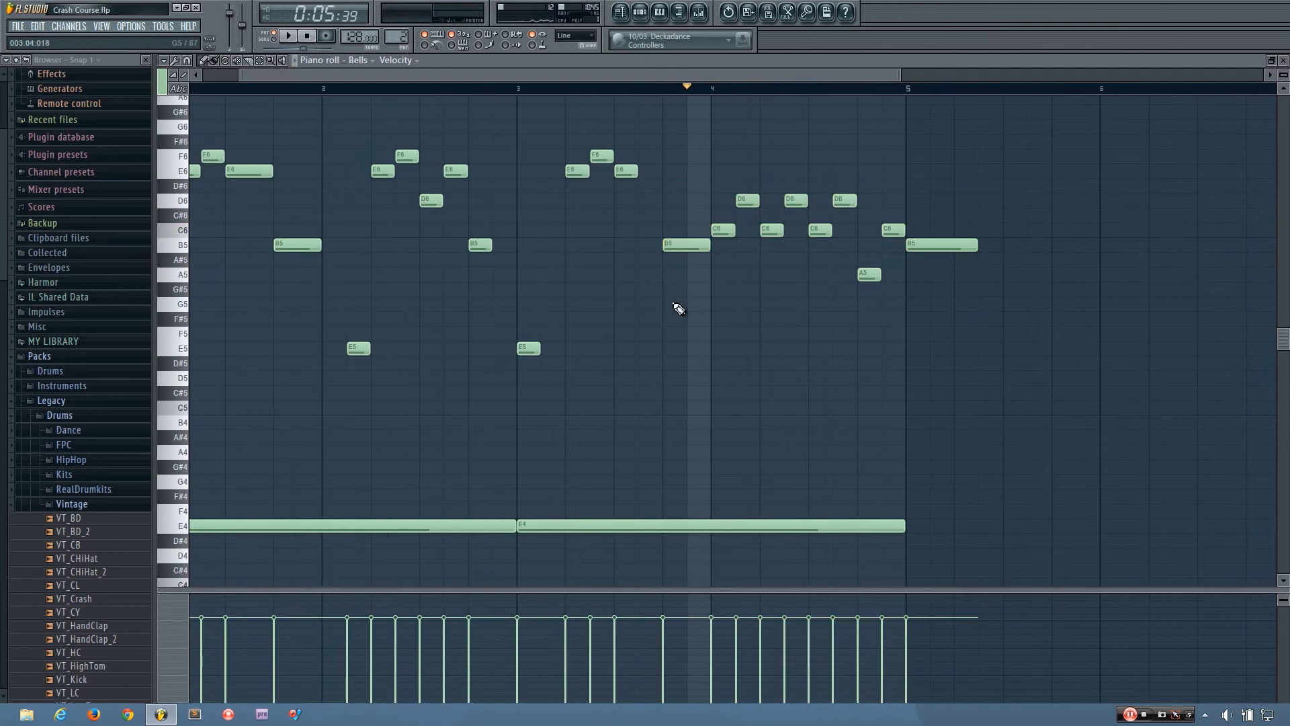
# Play the melody from the start and shorten the final B5 note at bar 5 to one beat
pyautogui.hscroll(-1, 722, 75)
pyautogui.click(308, 36)
pyautogui.press('space')
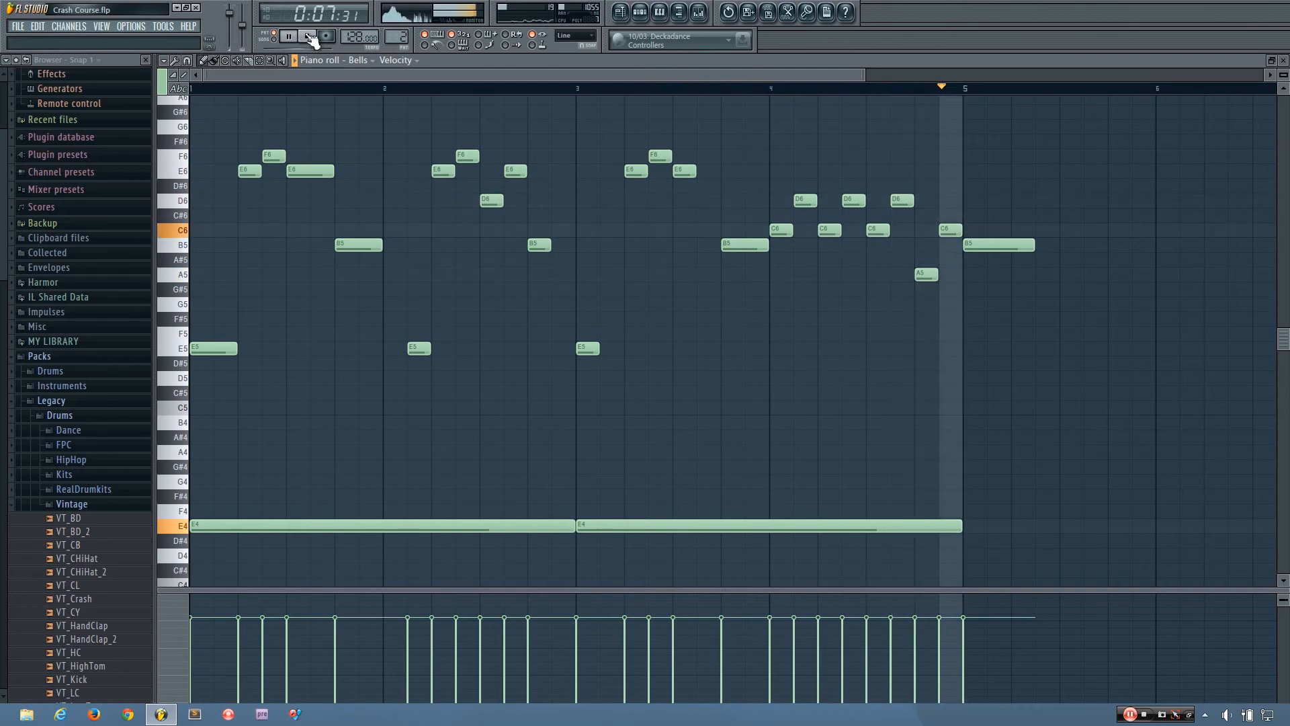
pyautogui.press('space')
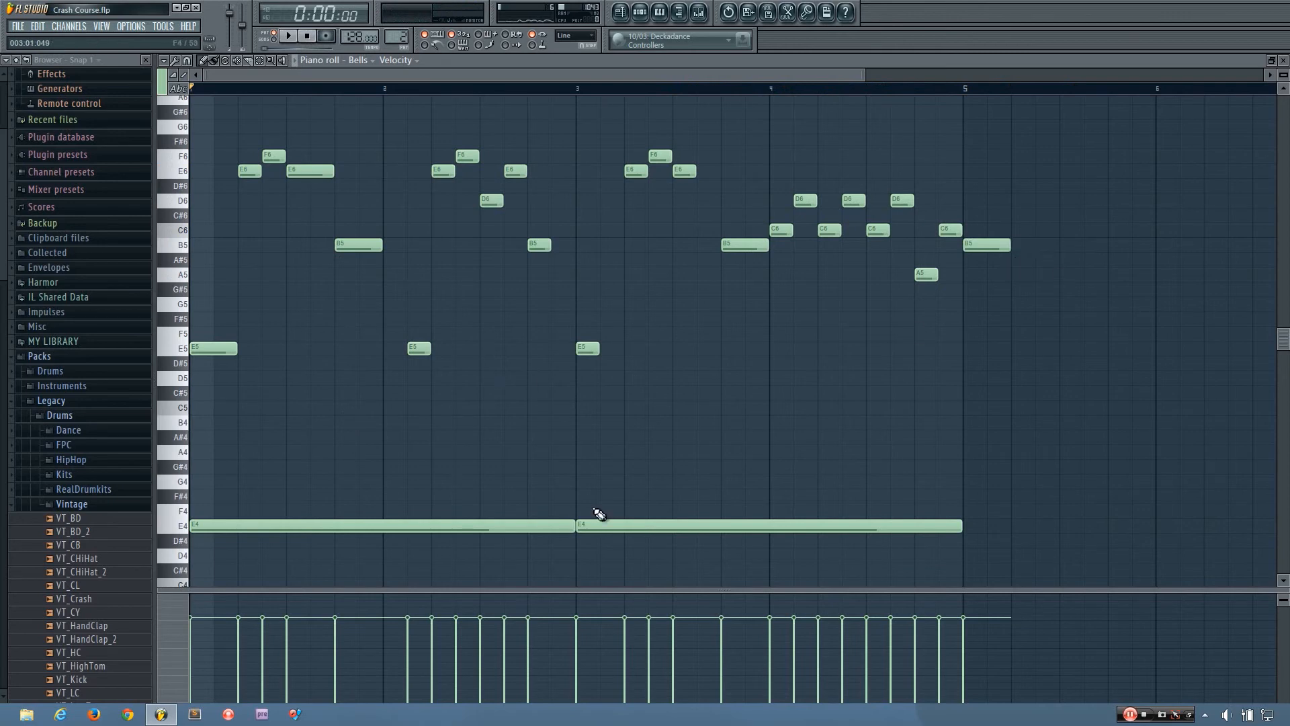
# Add an E4 note at bar 5 and extend it to bar 7
pyautogui.scroll(-1, 386, 427)
pyautogui.scroll(-1, 386, 428)
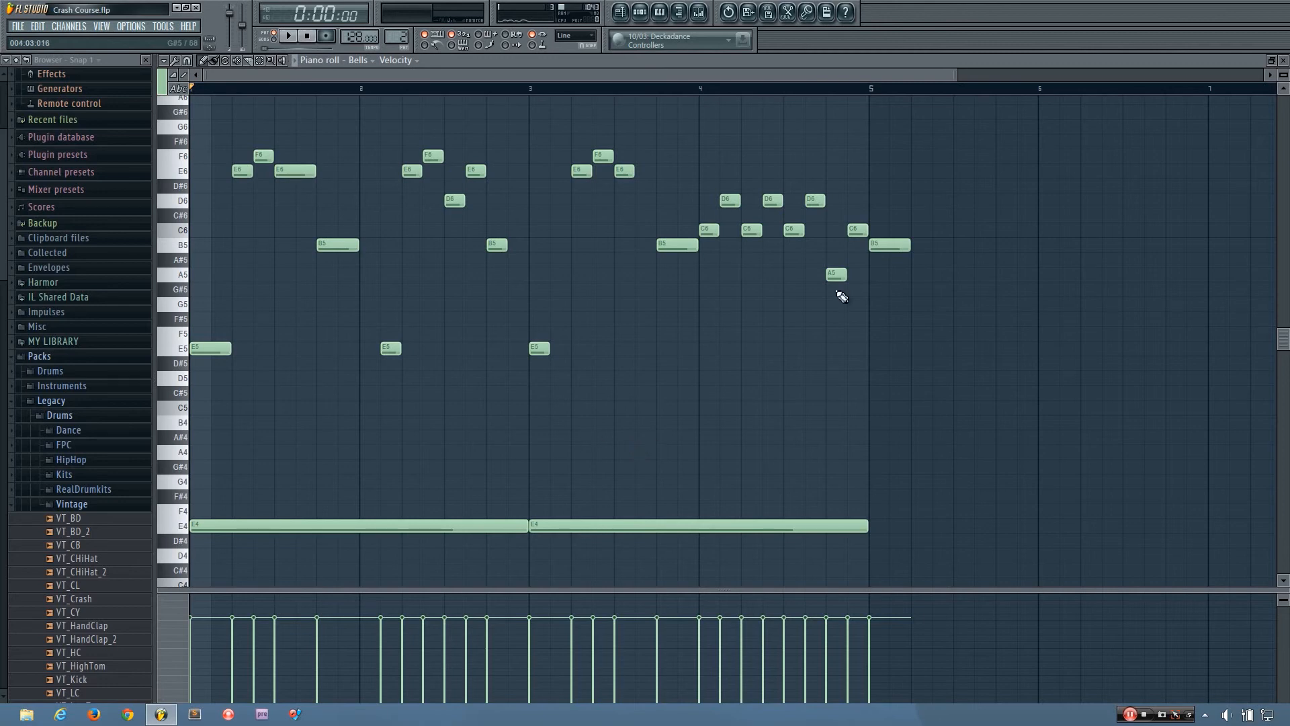
pyautogui.click(880, 531)
pyautogui.scroll(-2, 763, 467)
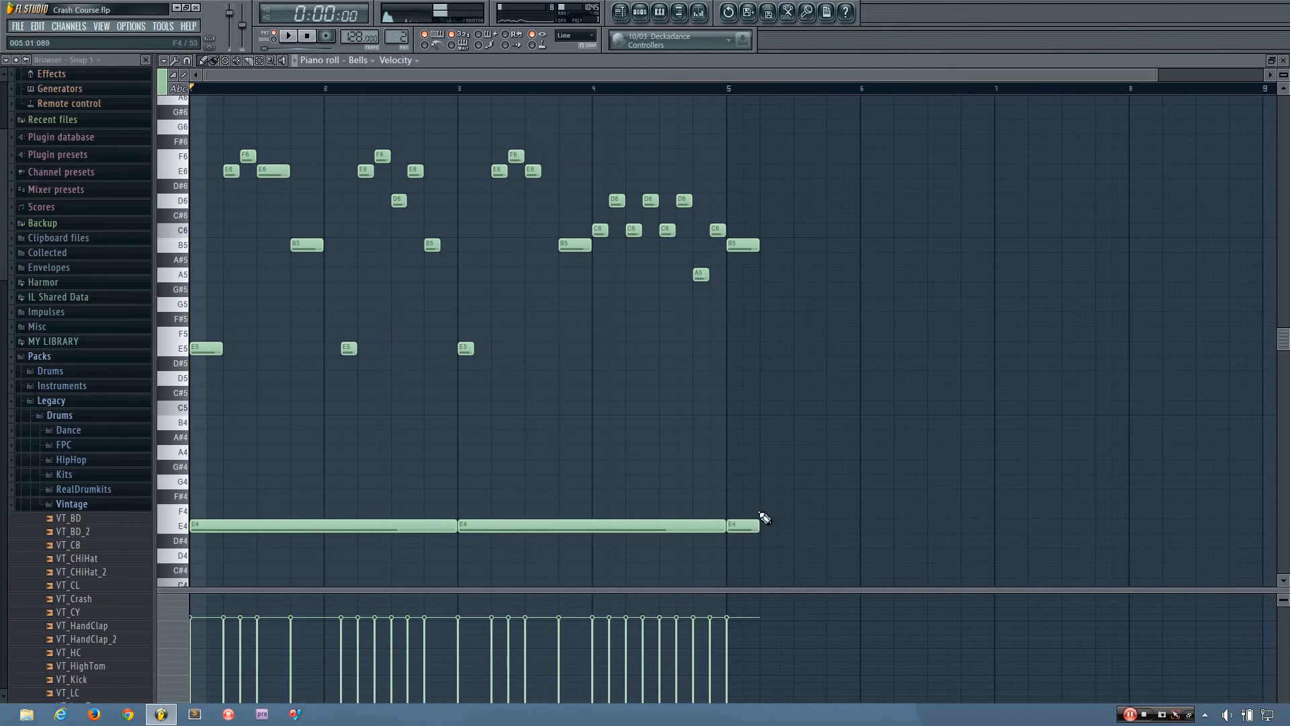
pyautogui.moveTo(761, 531); pyautogui.dragTo(994, 592)
pyautogui.scroll(3, 344, 448)
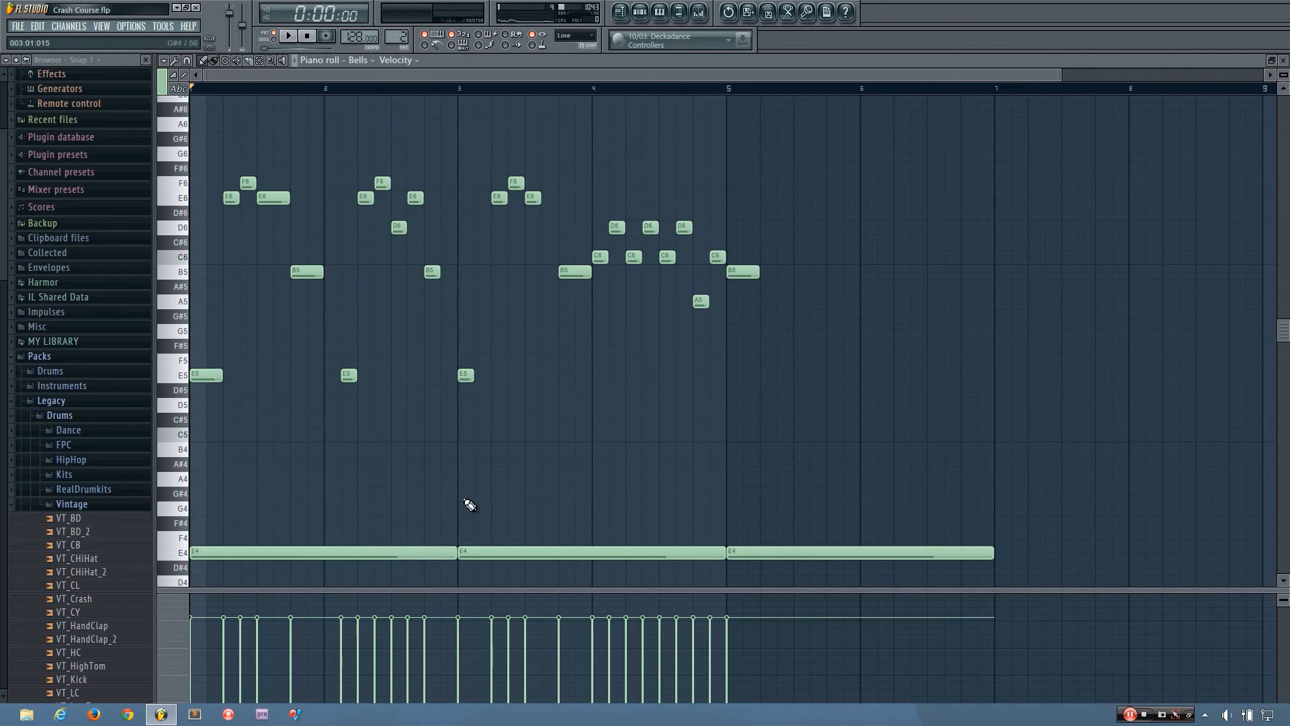
# Place a two-bar D#5 note in bar 6, lower and restore its velocity, and view the available note and channel control properties
pyautogui.click(420, 555)
pyautogui.click(908, 392)
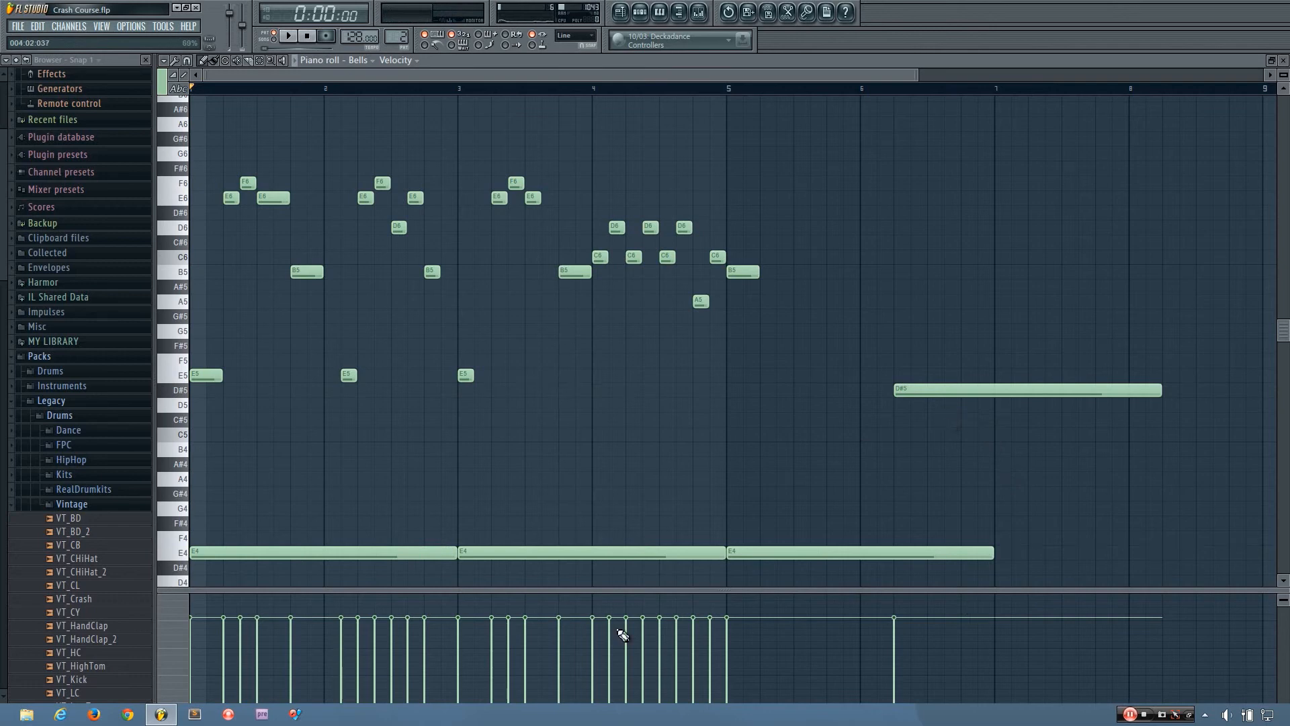
pyautogui.click(900, 678)
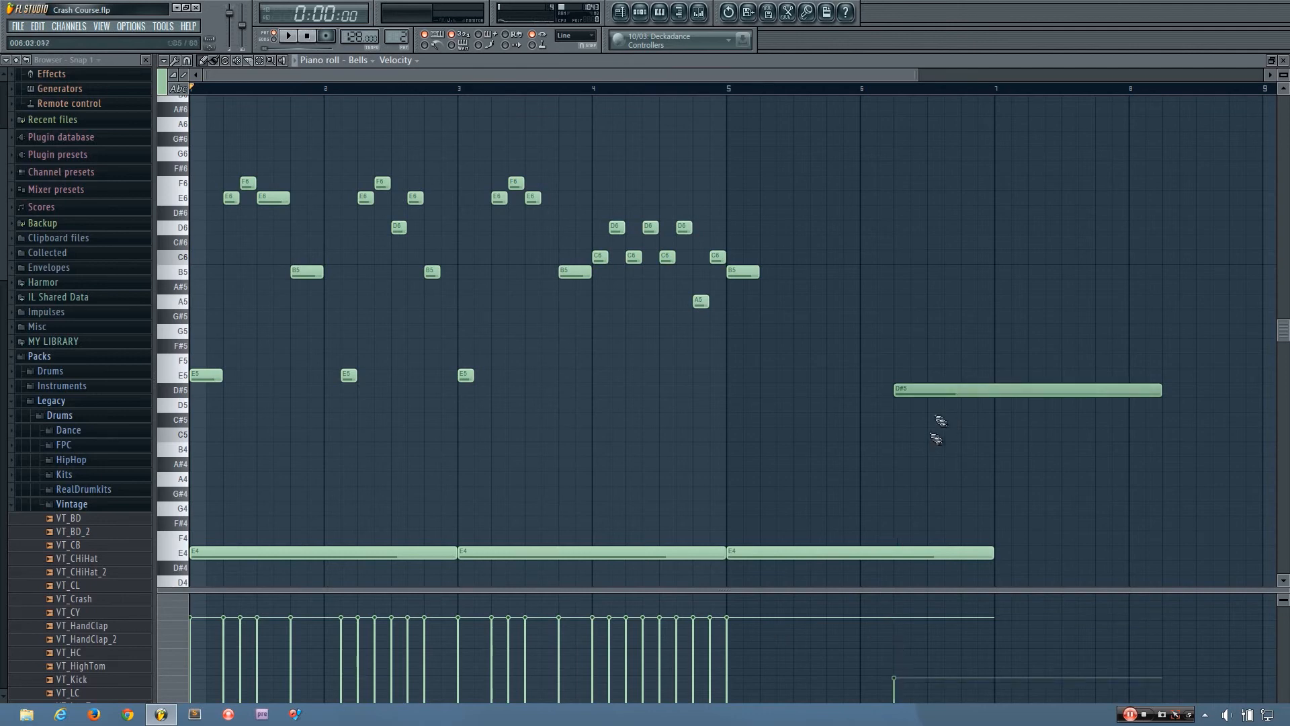
pyautogui.rightClick(918, 656)
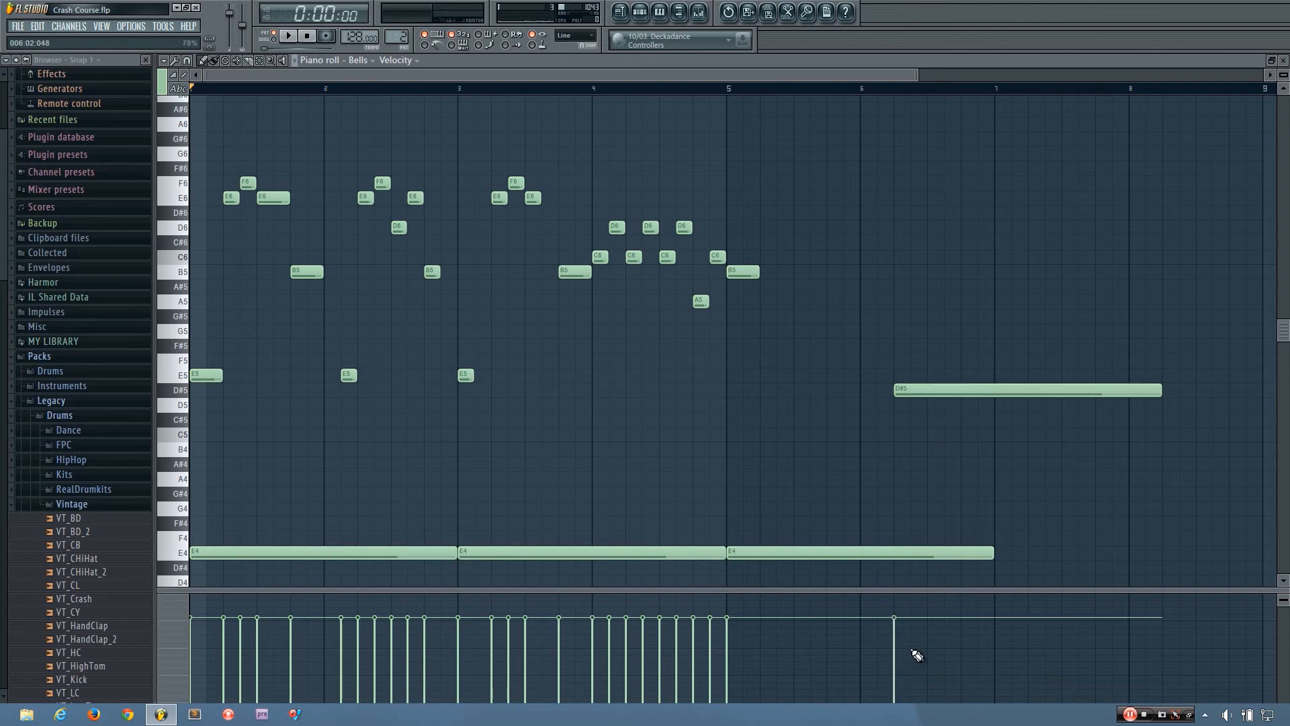
pyautogui.click(972, 397)
pyautogui.click(406, 62)
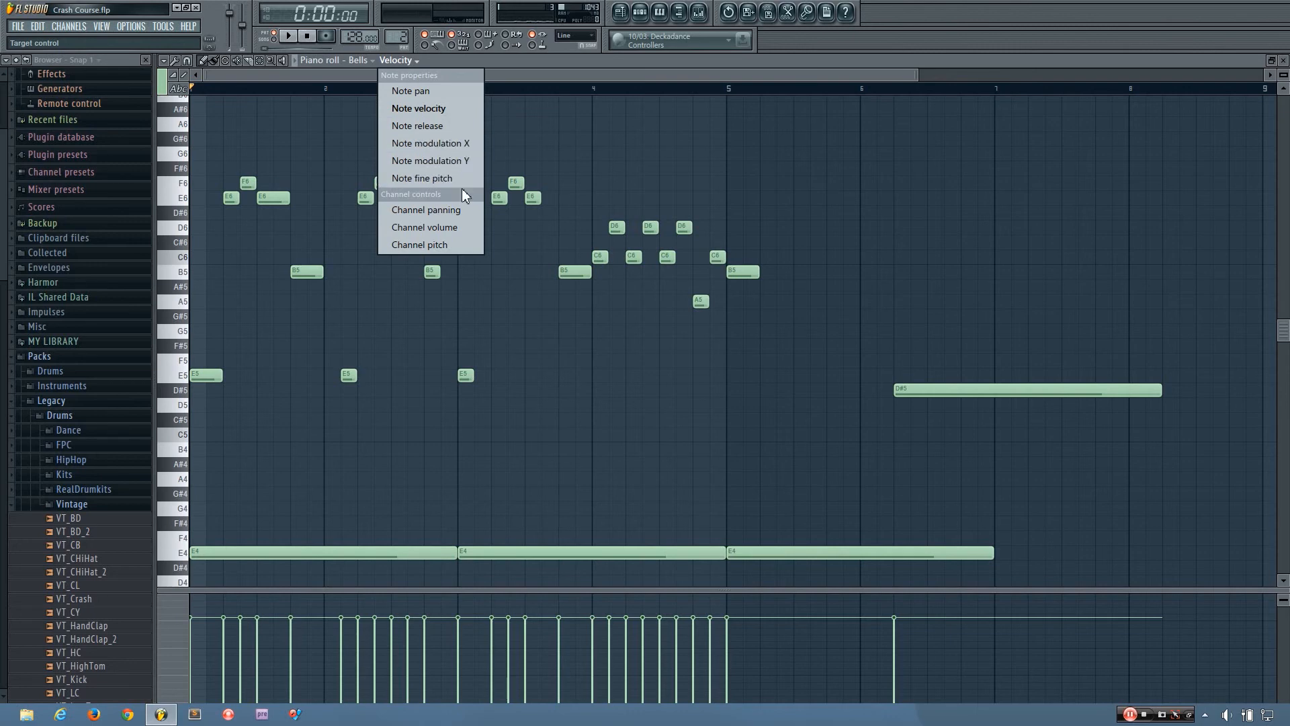
pyautogui.click(663, 65)
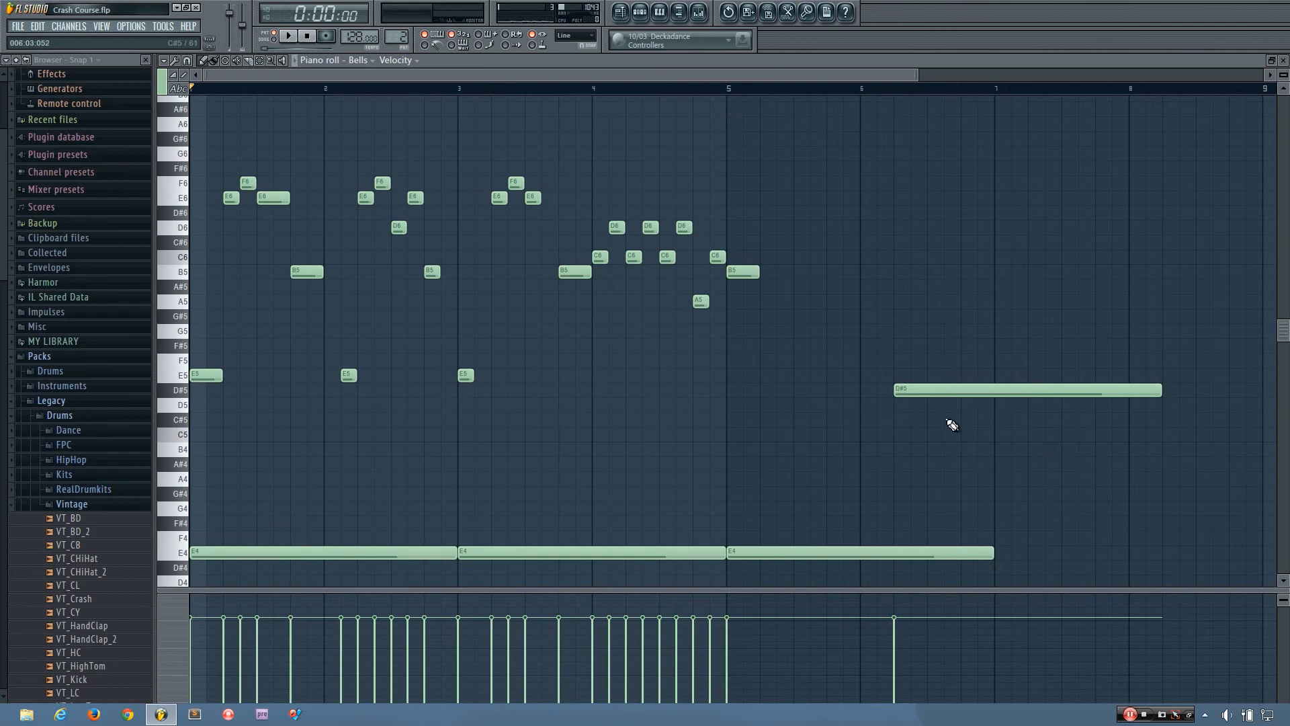
# Delete the long D#5 note in bar 6 and the E4 note starting at bar 5
pyautogui.rightClick(935, 392)
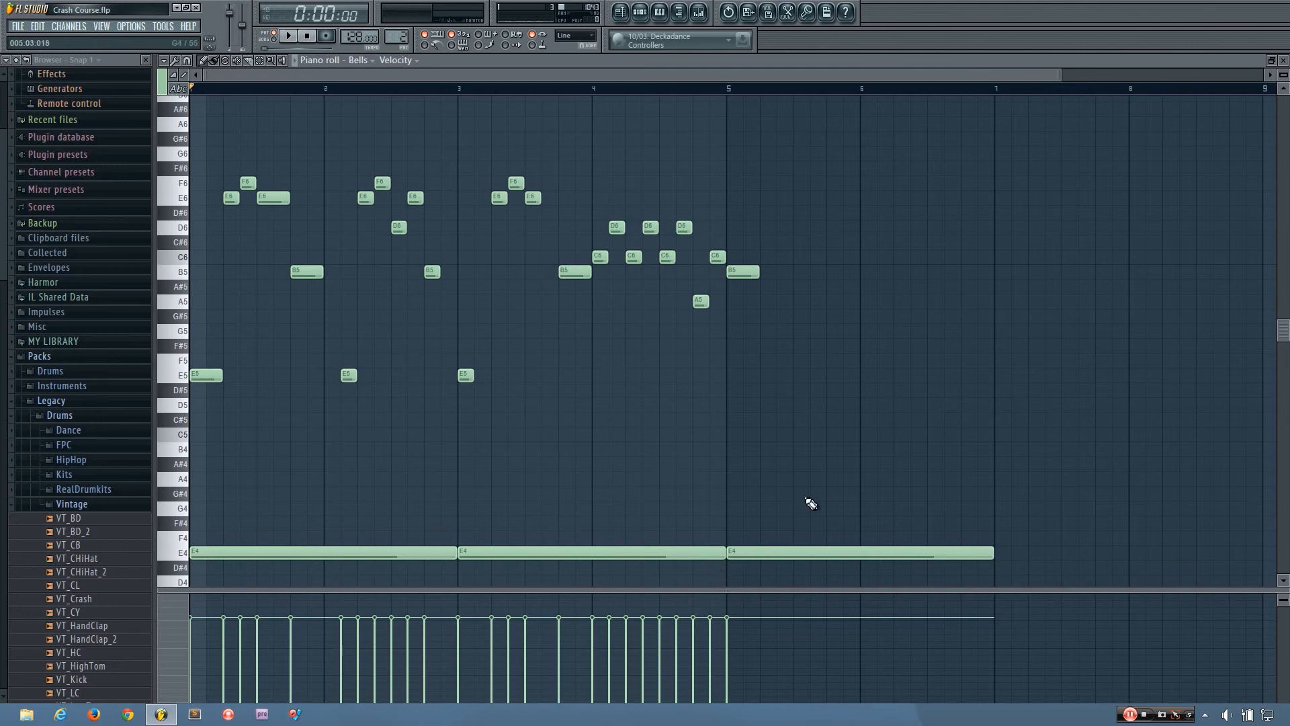
pyautogui.rightClick(816, 552)
# Reduce the height of the velocity lane and select all the Bells notes
pyautogui.moveTo(804, 589); pyautogui.dragTo(803, 614)
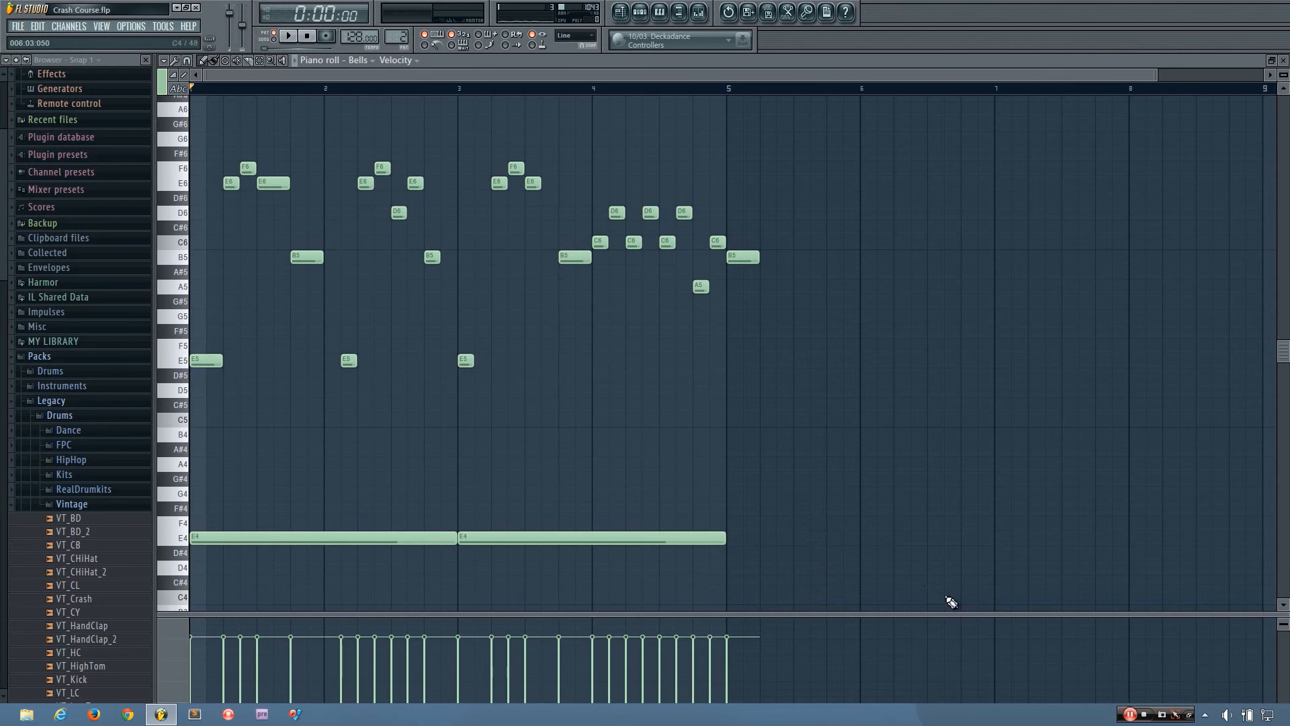
pyautogui.moveTo(945, 603); pyautogui.dragTo(175, 119)
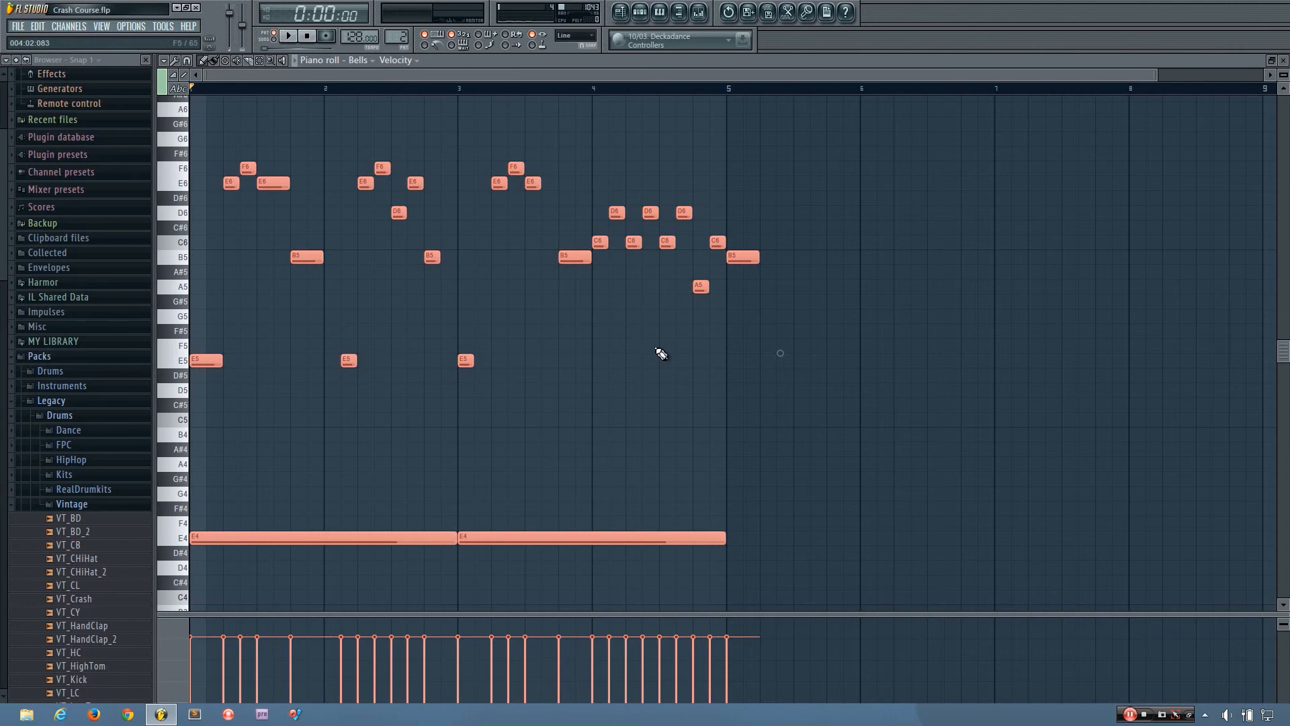
pyautogui.moveTo(485, 73); pyautogui.dragTo(460, 119)
pyautogui.moveTo(381, 74); pyautogui.dragTo(402, 71)
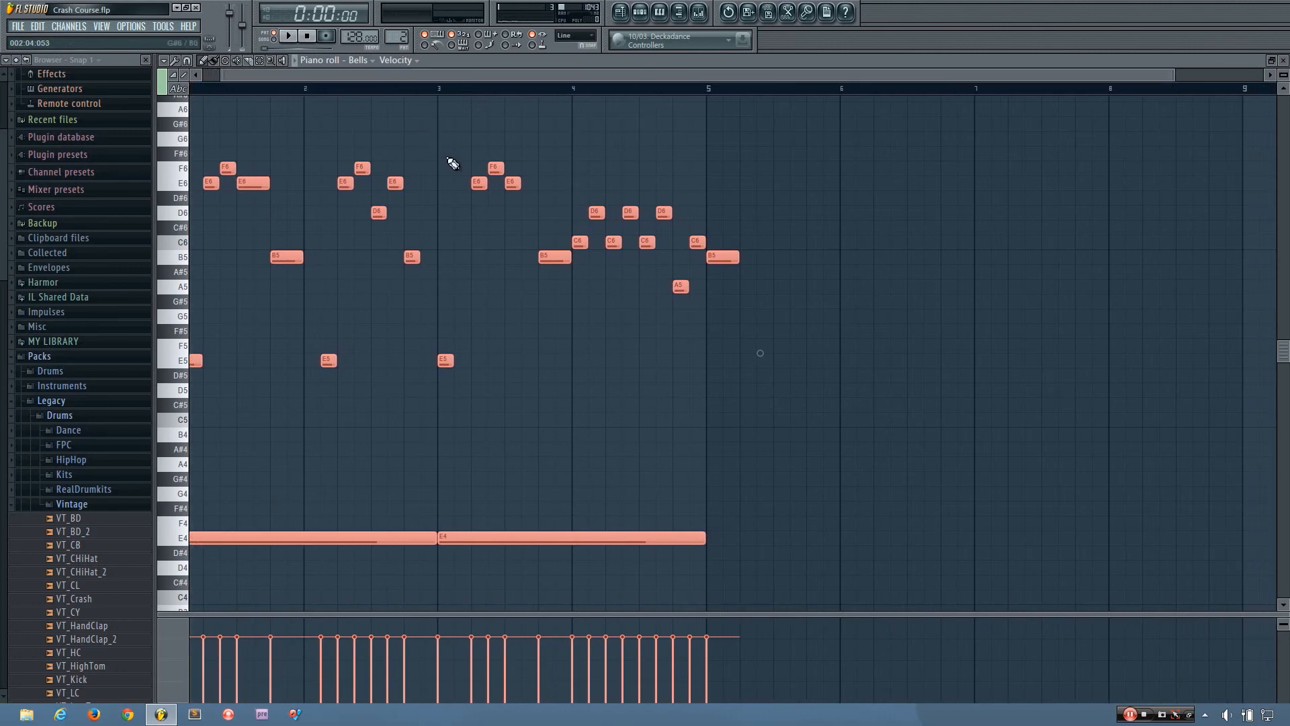
# Copy the selected notes one bar later and undo the copy
pyautogui.keyDown('shift'); pyautogui.moveTo(681, 288); pyautogui.dragTo(816, 289); pyautogui.keyUp('shift')
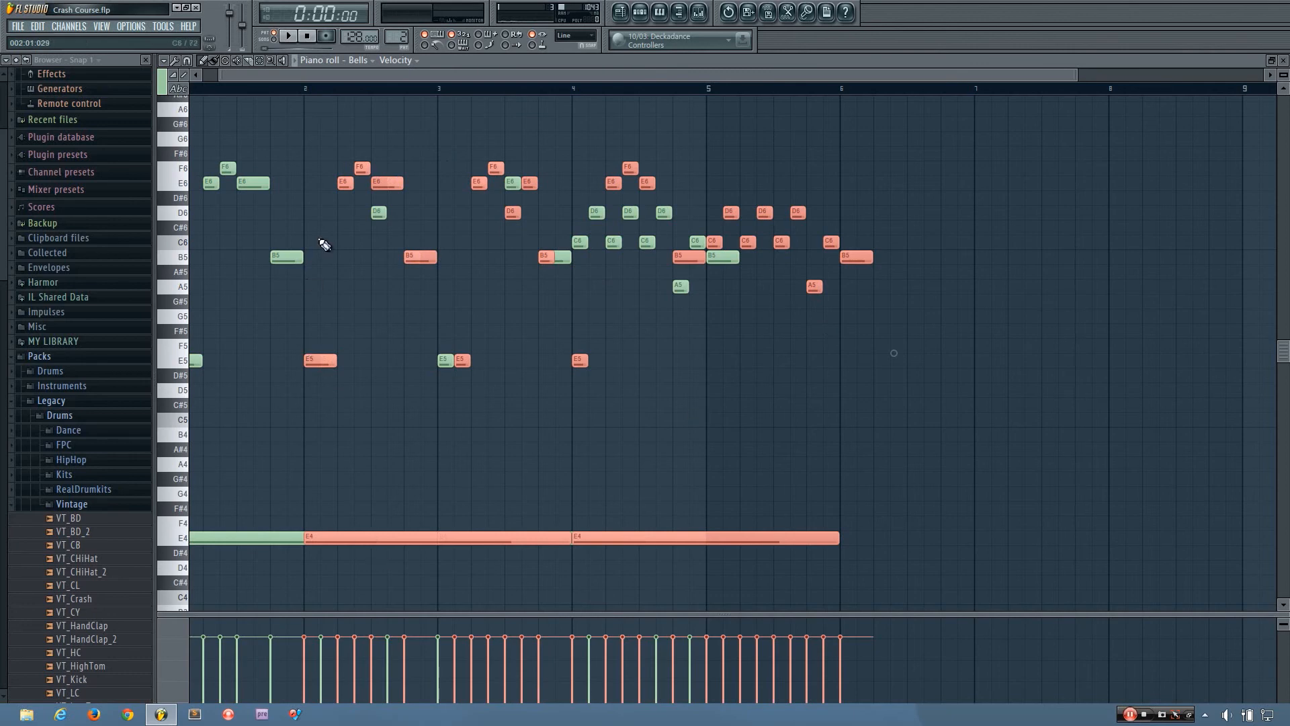
pyautogui.hotkey('ctrl', 'z')
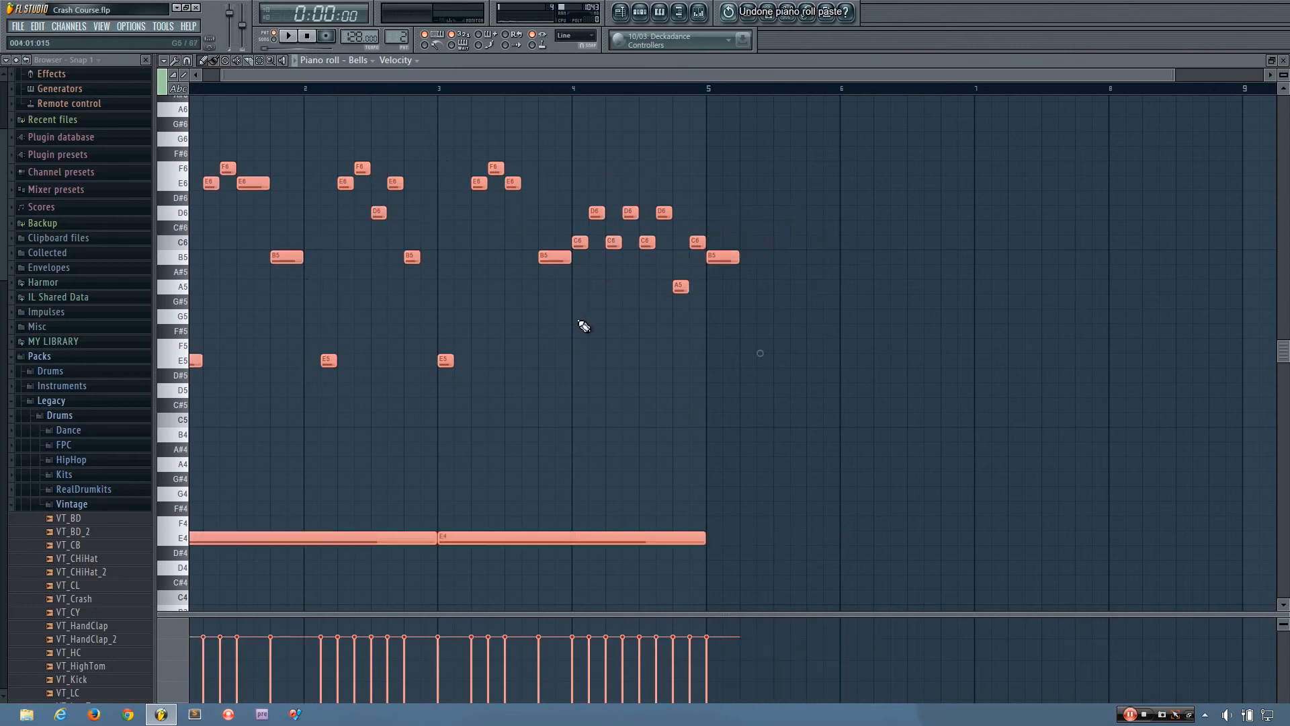
# Duplicate the selected four-bar melody so the copy starts at bar 5, and clear the selection
pyautogui.moveTo(344, 74); pyautogui.dragTo(627, 134)
pyautogui.moveTo(566, 80); pyautogui.dragTo(630, 65)
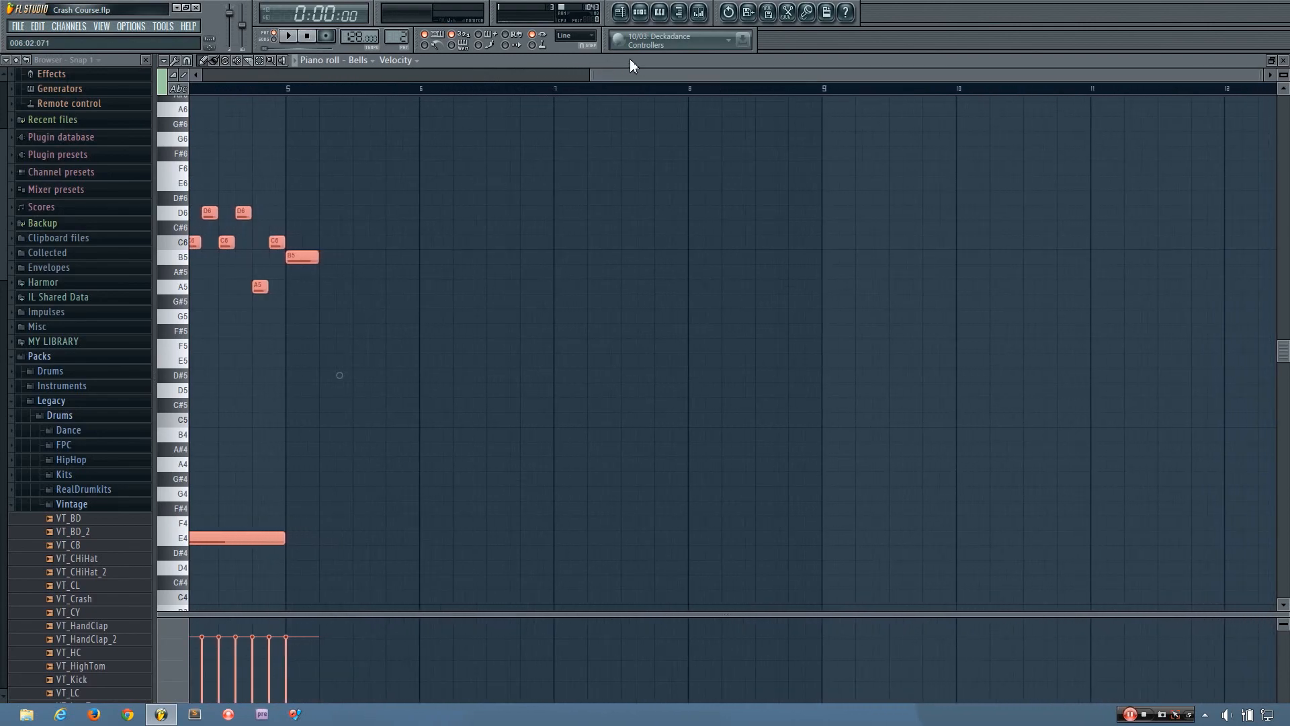
pyautogui.hotkey('ctrl', 'b')
pyautogui.keyDown('ctrl'); pyautogui.click(887, 186); pyautogui.keyUp('ctrl')
pyautogui.scroll(-1, 899, 376)
pyautogui.scroll(-2, 902, 381)
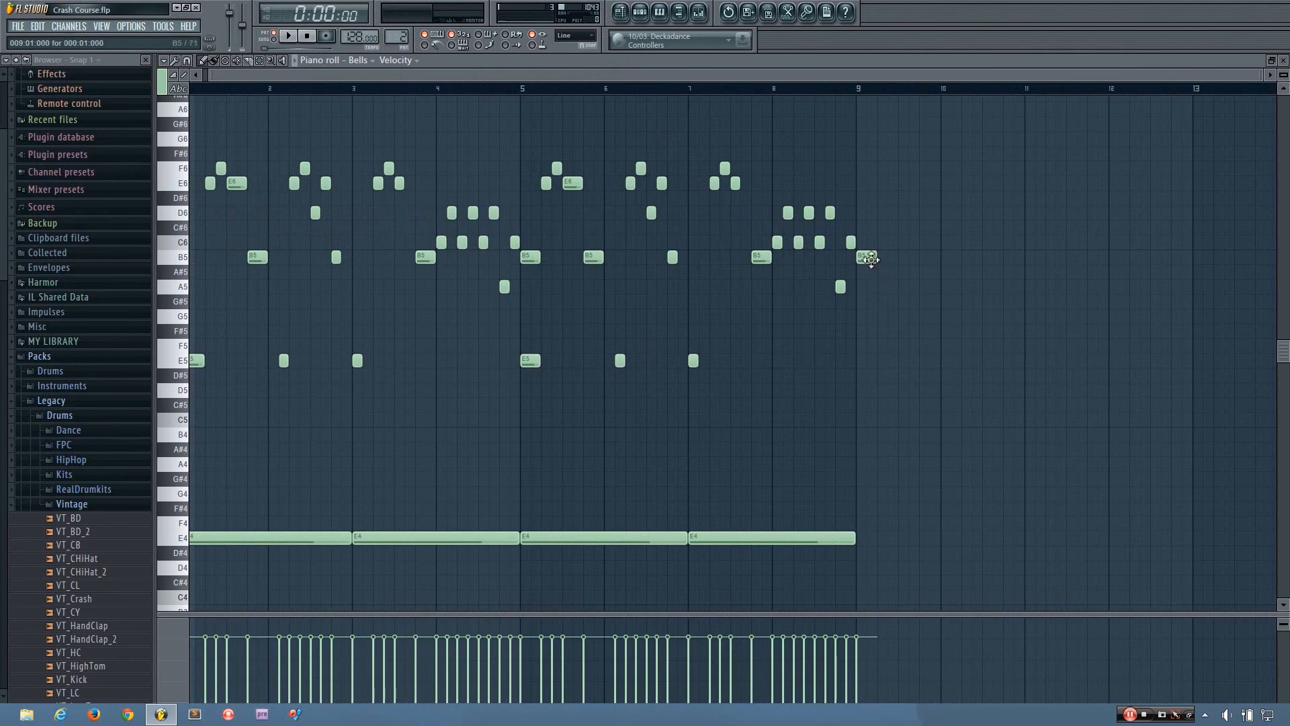
# Delete the last B5 note at bar 9 and select all remaining Bells notes
pyautogui.rightClick(871, 258)
pyautogui.moveTo(1033, 573); pyautogui.dragTo(195, 102)
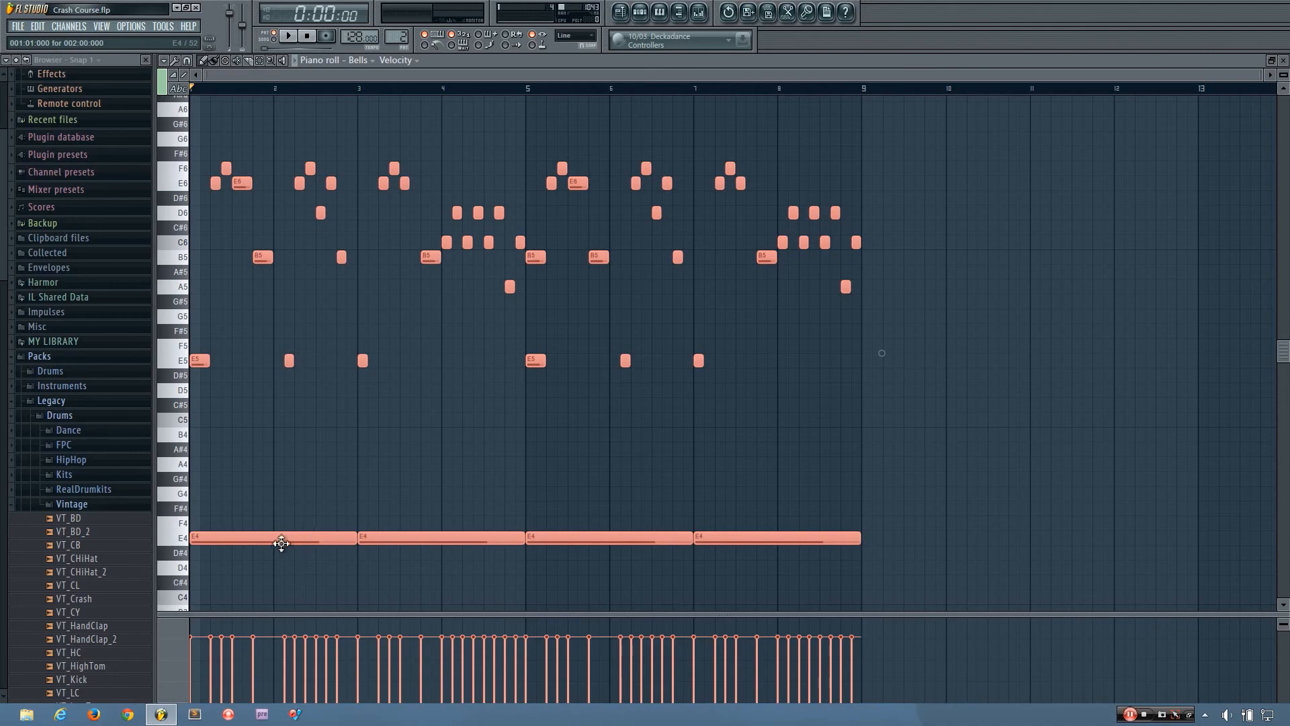
# Try copying the selected notes to bar 6 one semitone higher, and undo the copy
pyautogui.keyDown('shift'); pyautogui.moveTo(275, 543); pyautogui.dragTo(724, 441); pyautogui.keyUp('shift')
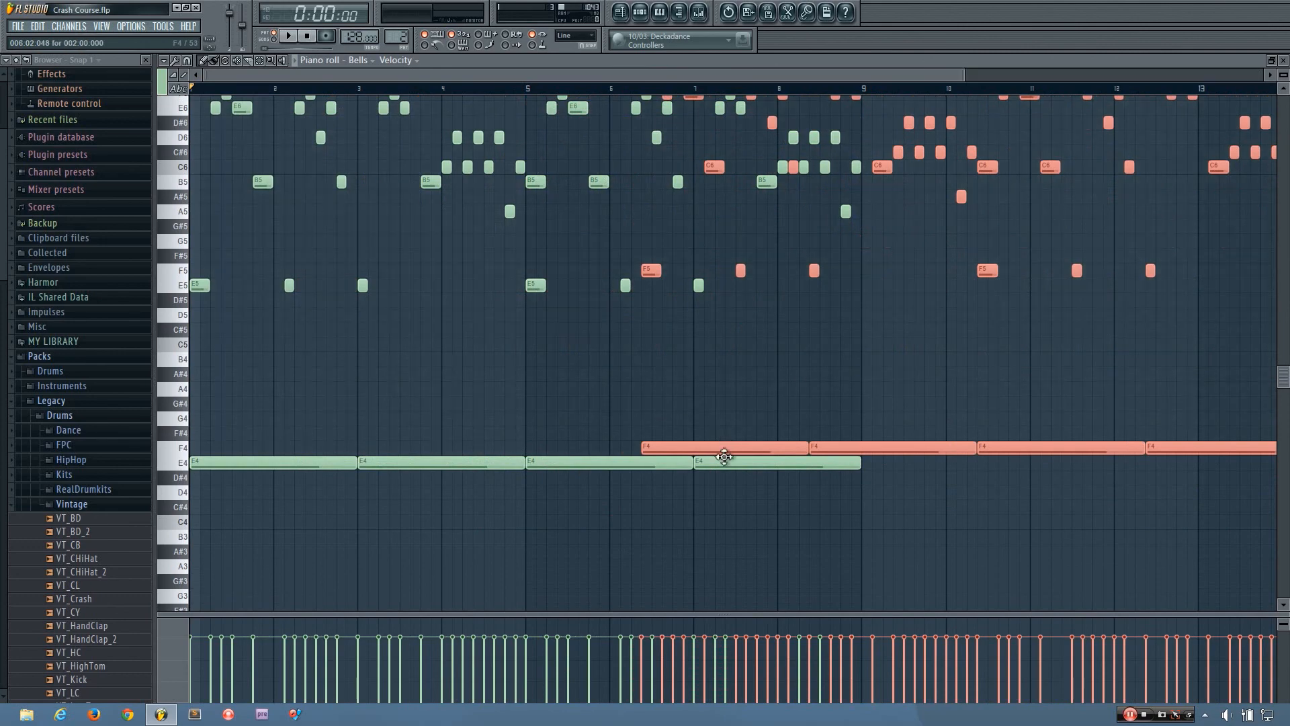
pyautogui.hotkey('ctrl', 'z')
pyautogui.scroll(1, 403, 528)
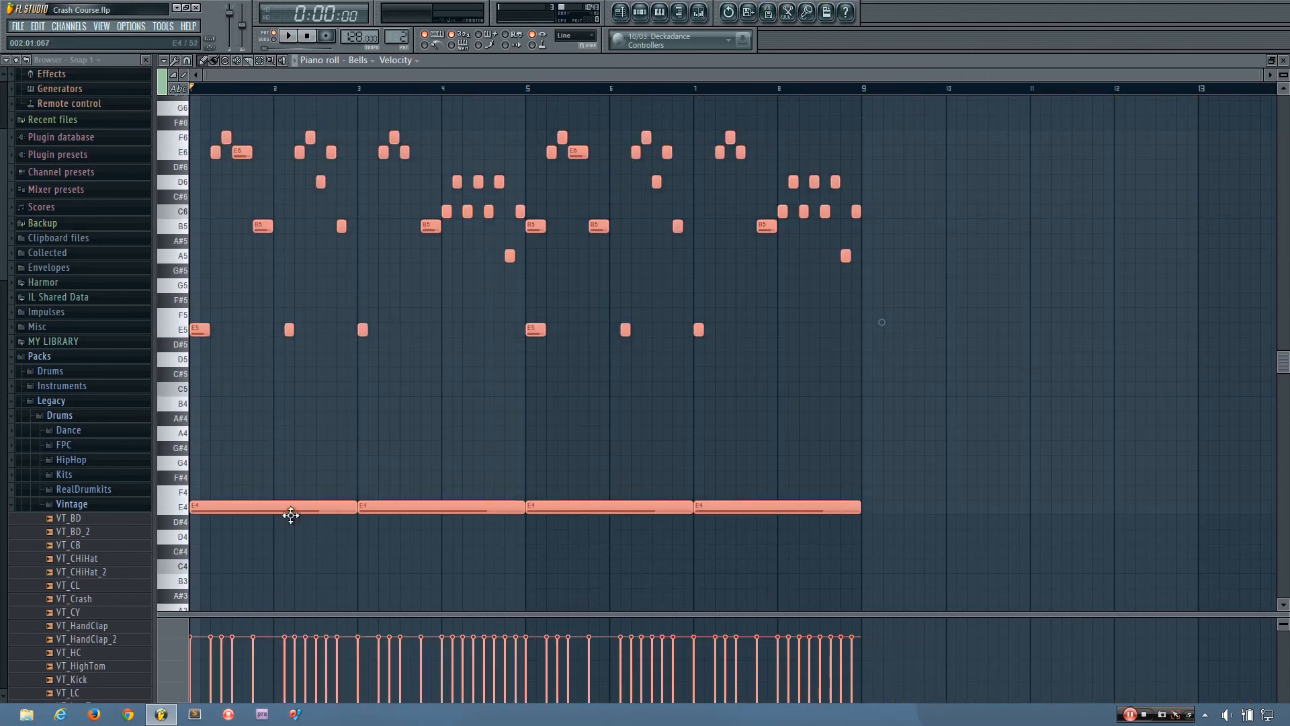
# Copy the selected eight bars to bar 9, three semitones higher, so the long E4 notes become G4
pyautogui.keyDown('shift'); pyautogui.moveTo(291, 514); pyautogui.dragTo(959, 474); pyautogui.keyUp('shift')
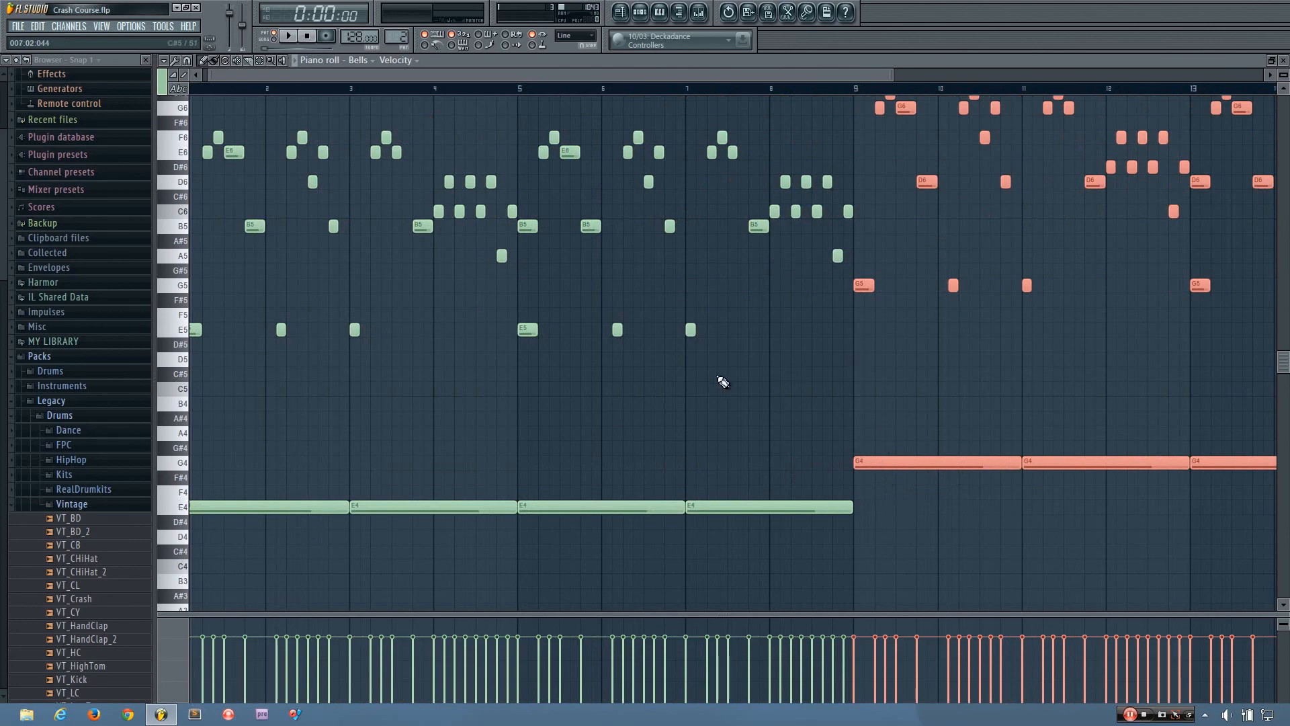
pyautogui.keyDown('ctrl'); pyautogui.scroll(-4, 723, 381); pyautogui.keyUp('ctrl')
pyautogui.scroll(1, 588, 363)
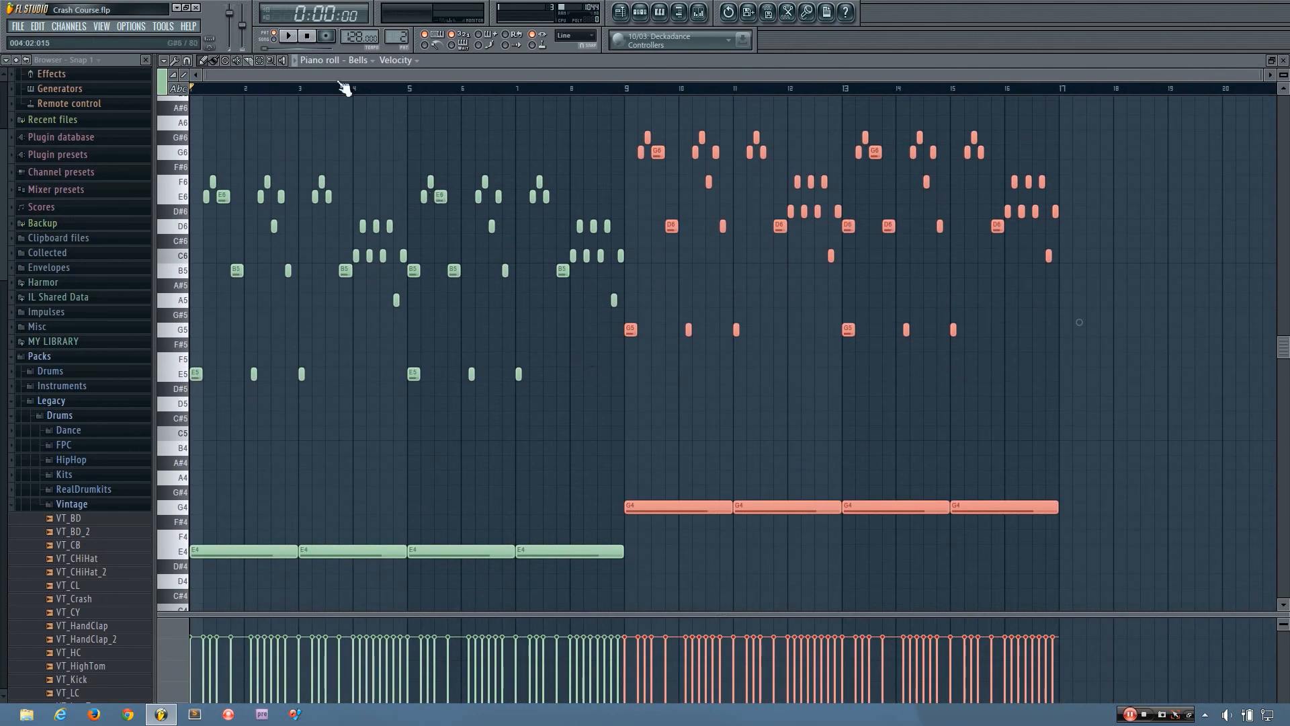
# Play and stop the extended melody while comparing pattern mode with song mode
pyautogui.click(288, 39)
pyautogui.click(307, 38)
pyautogui.click(275, 33)
pyautogui.click(275, 39)
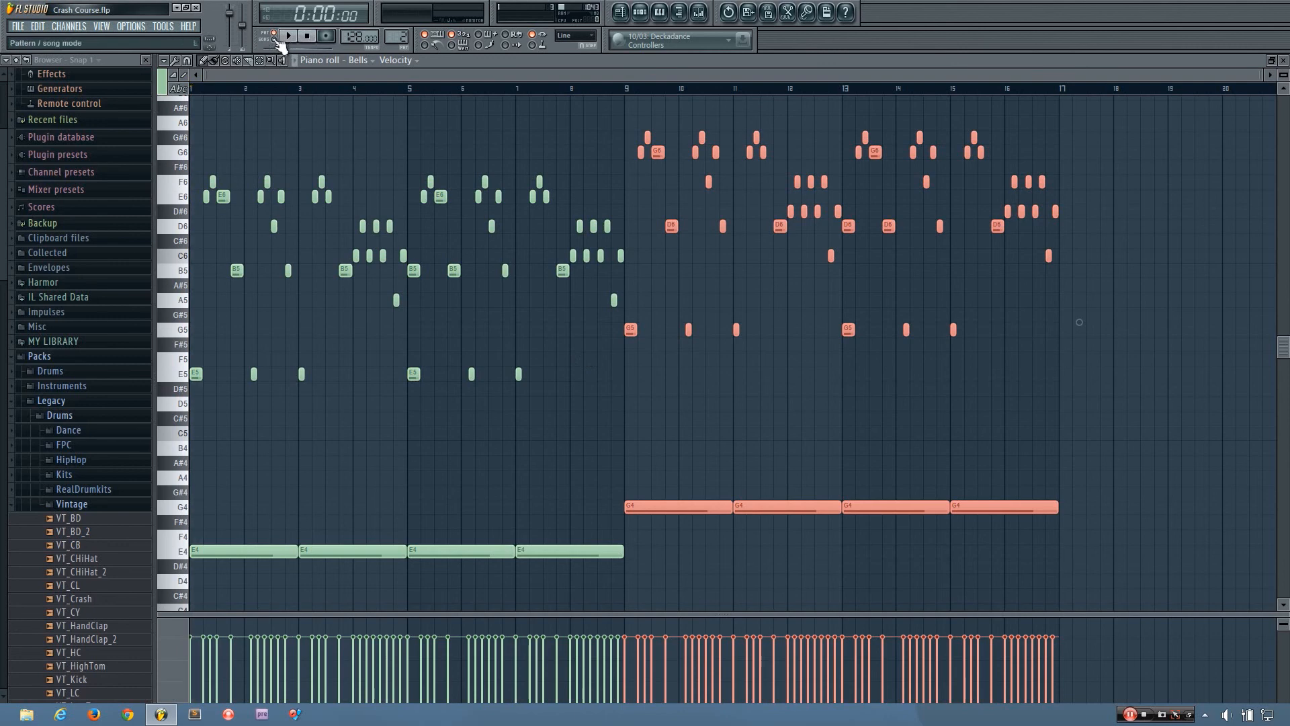
pyautogui.click(293, 40)
pyautogui.click(309, 41)
pyautogui.click(277, 39)
pyautogui.click(289, 37)
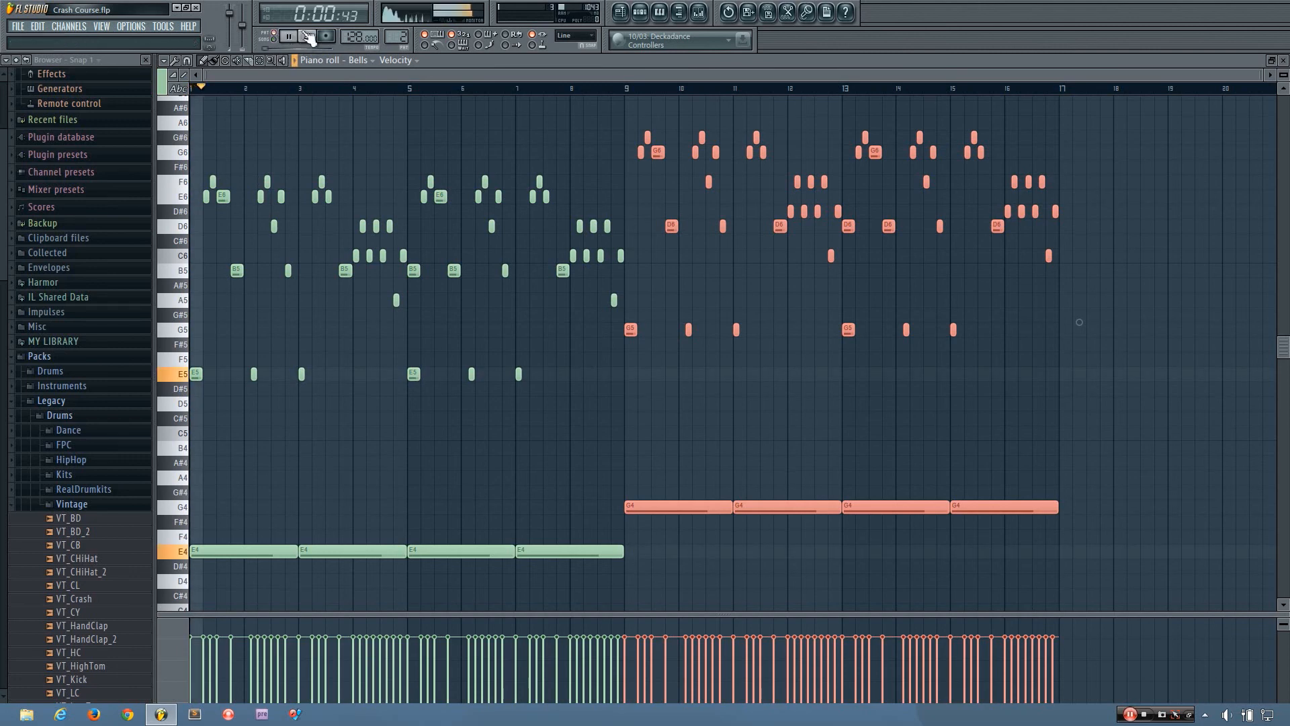
pyautogui.click(309, 37)
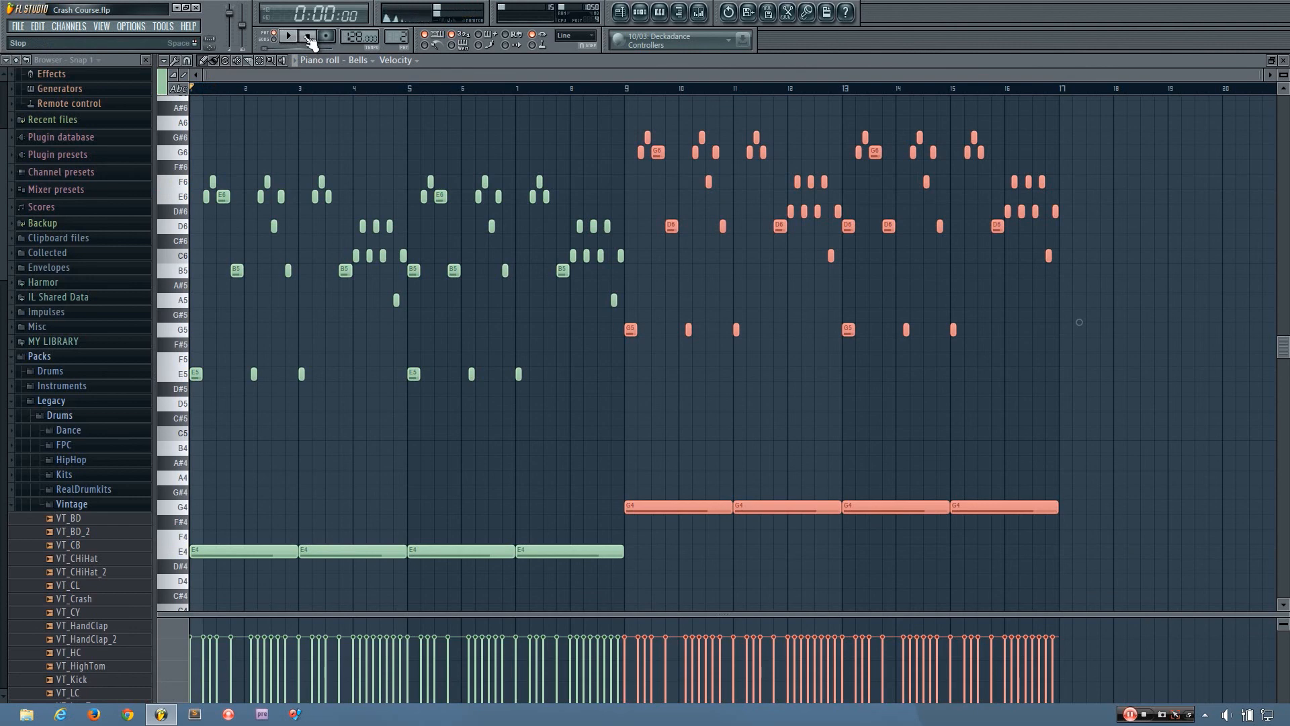
# Switch to song mode, check the step sequencer, and audition the Bells pattern with the piano roll's own playback
pyautogui.click(275, 38)
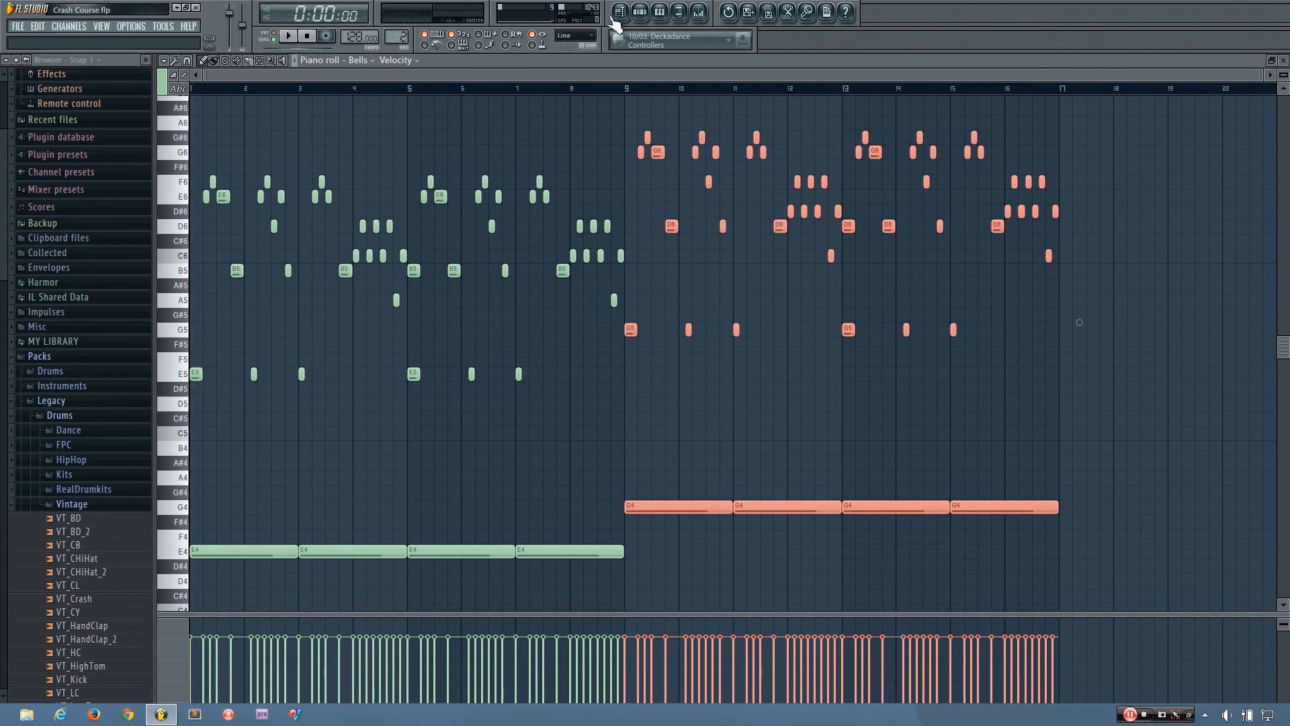
pyautogui.click(640, 12)
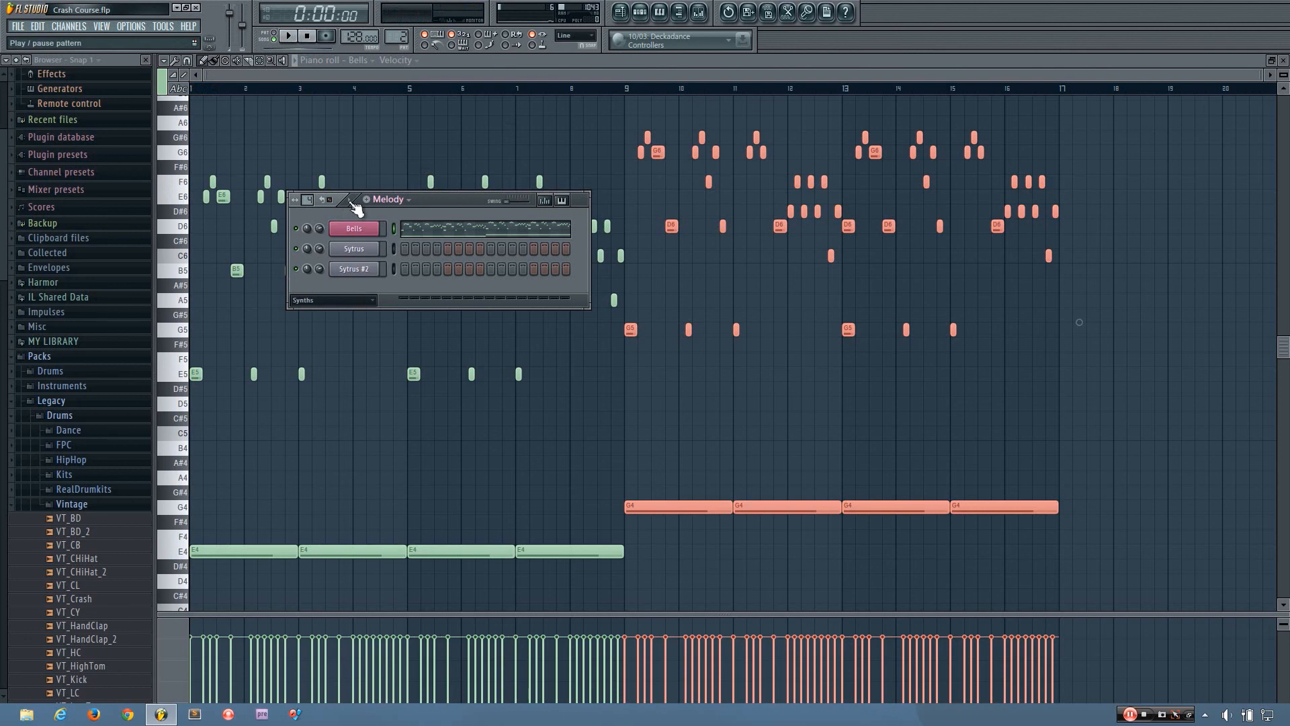
pyautogui.click(640, 12)
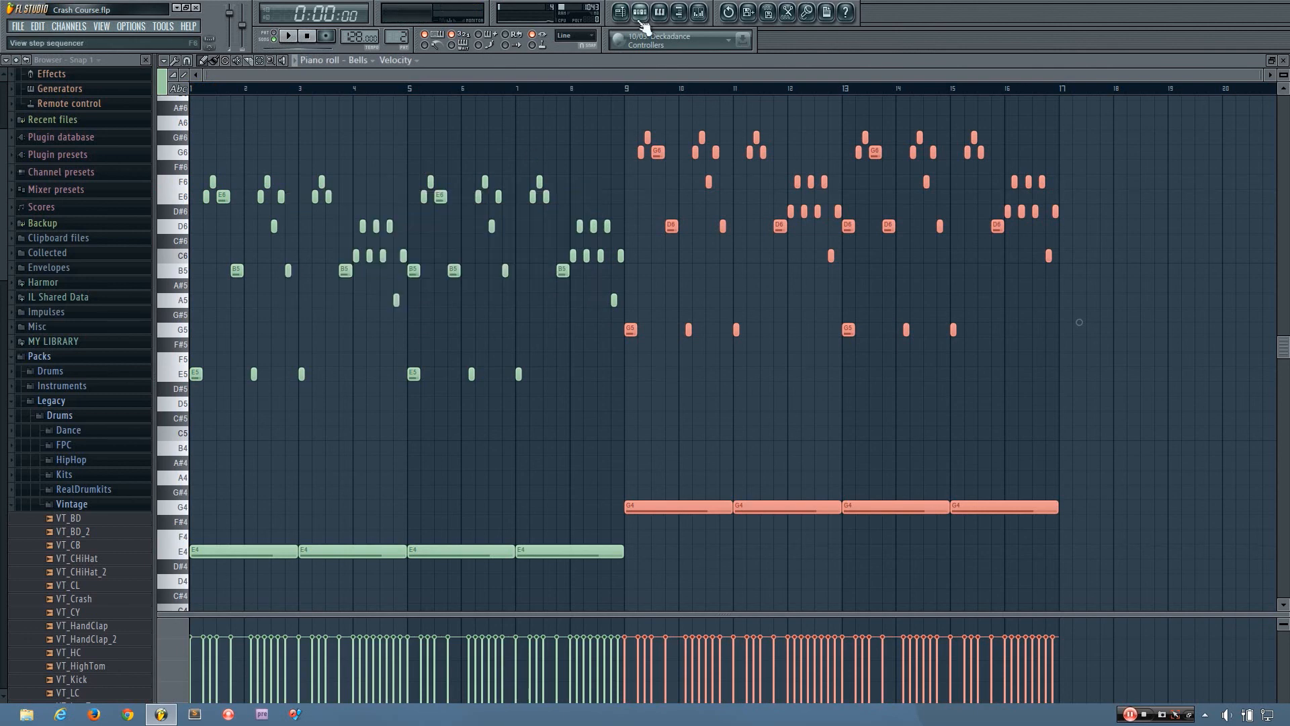
pyautogui.click(299, 62)
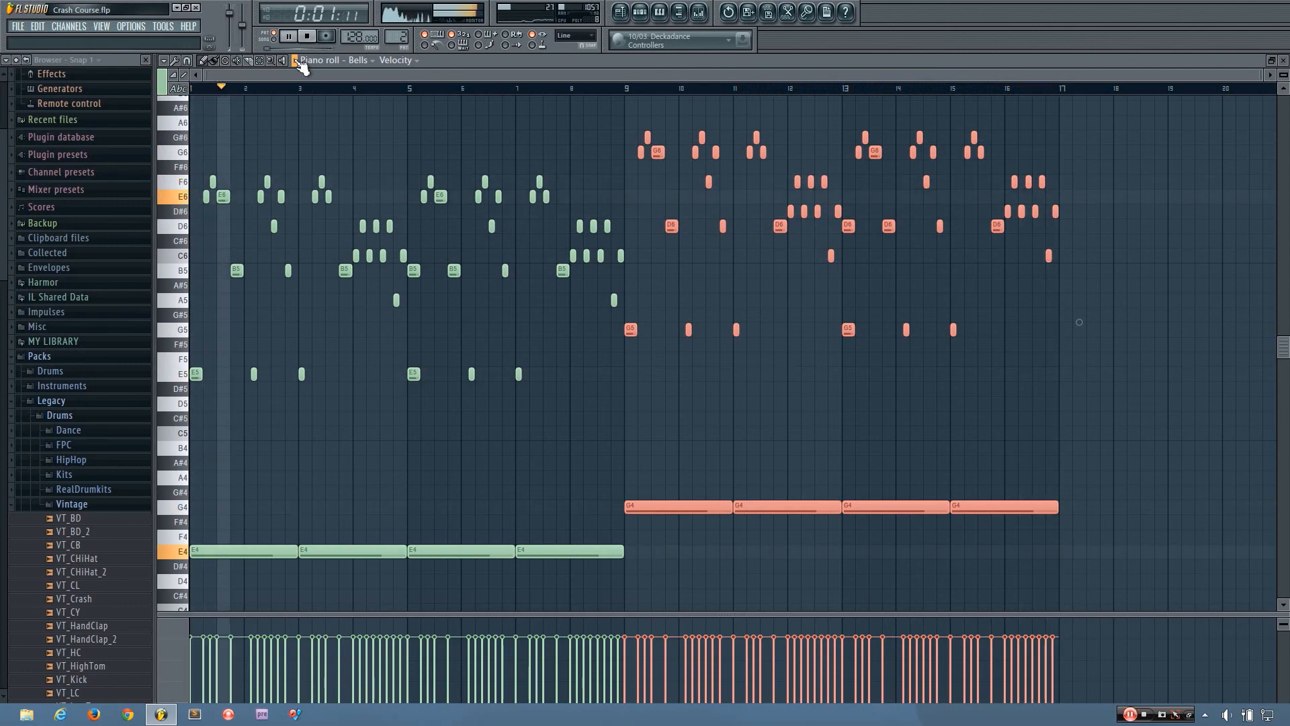
pyautogui.click(309, 38)
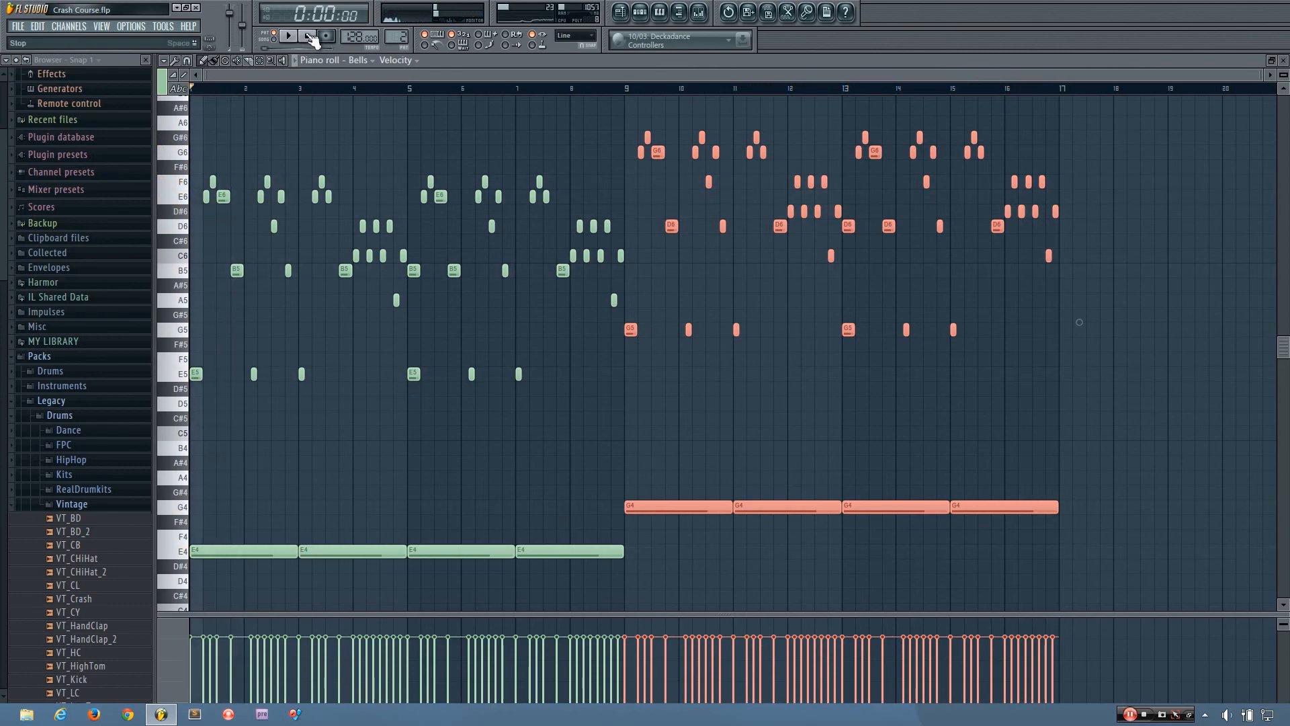